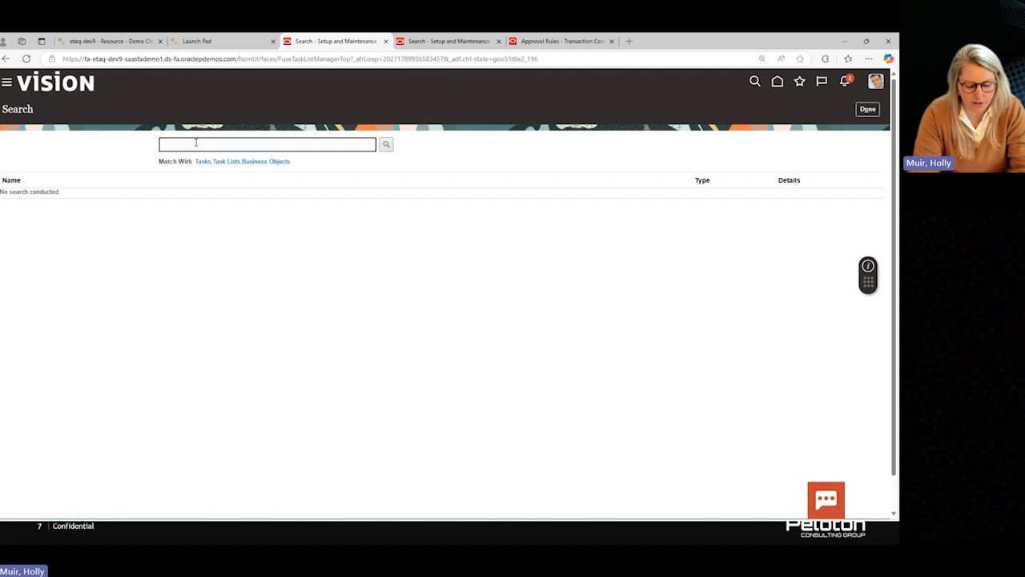
Step: Search the setup tasks for "Task Config" and open Manage Task Configurations for Financials
type("Config")
key("Return")
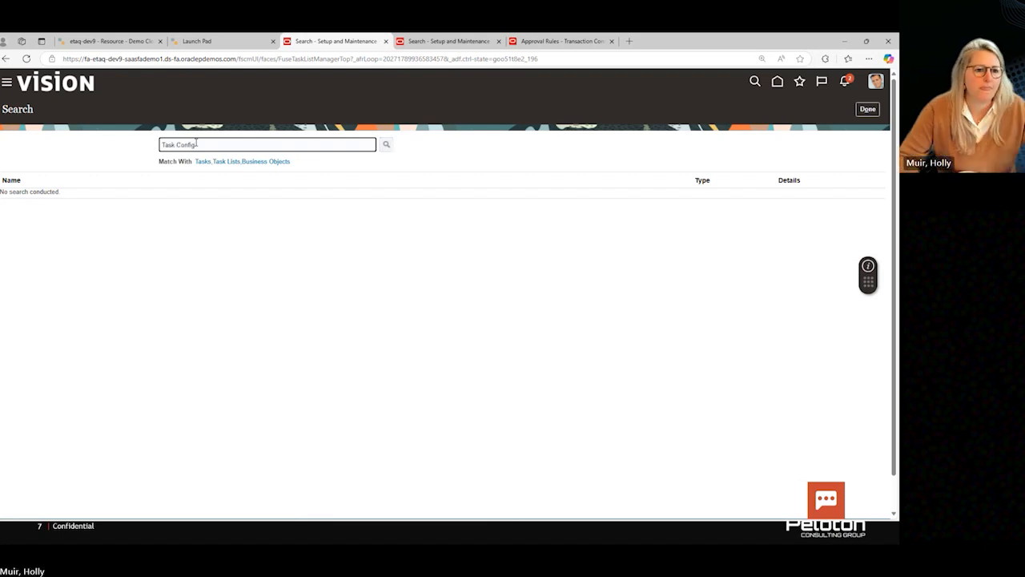
left_click(80, 212)
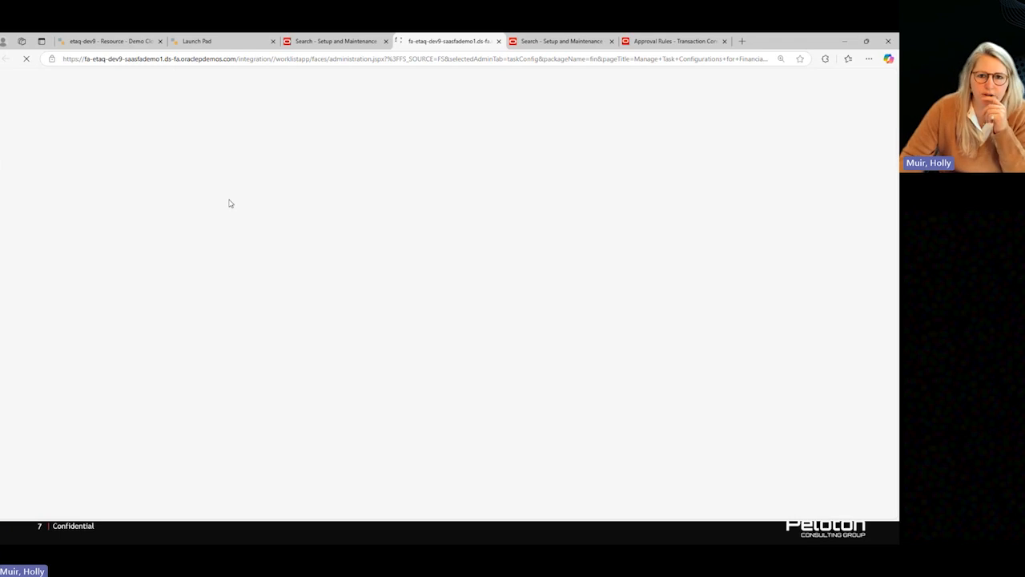
Step: Search the tasks to be configured for "Coding%" and open FinApInvoiceAccountCoding
left_click(93, 140)
type("Co")
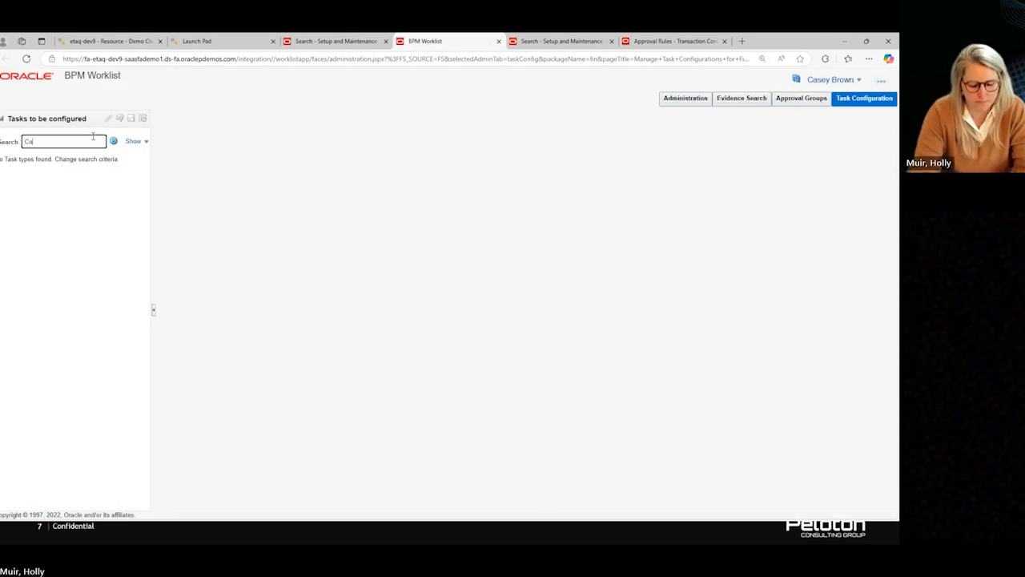
type("ding%")
left_click(113, 140)
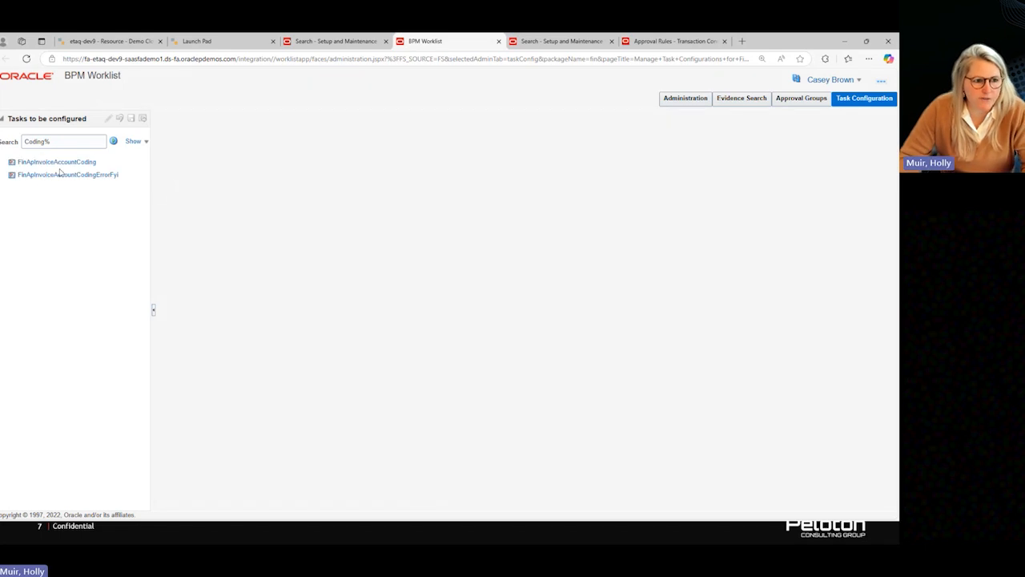
left_click(62, 163)
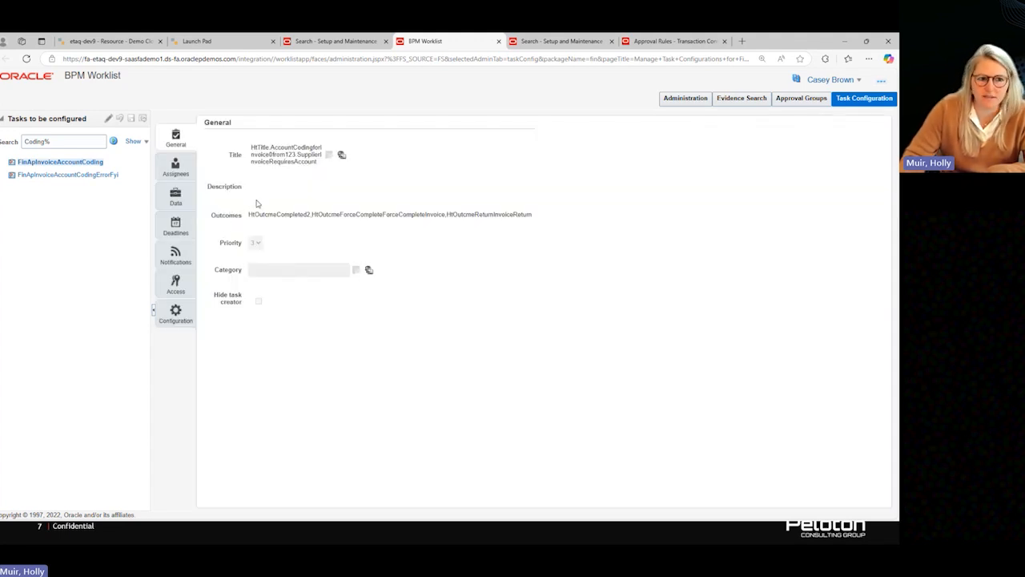
Step: Enable editing of the task and set Ignore Participant for the single participant in the invoice account coding assignee flow
left_click(181, 175)
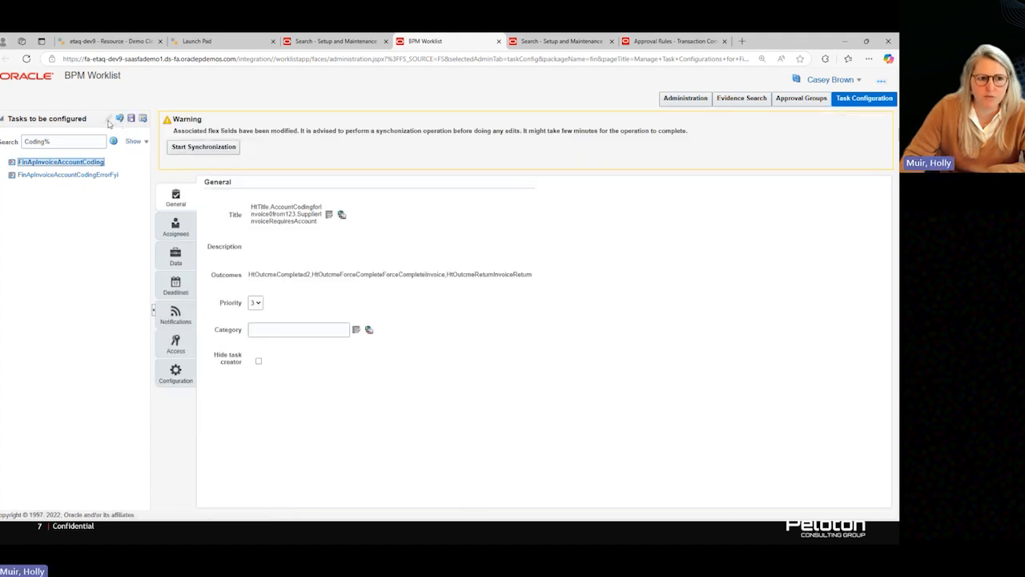
left_click(175, 227)
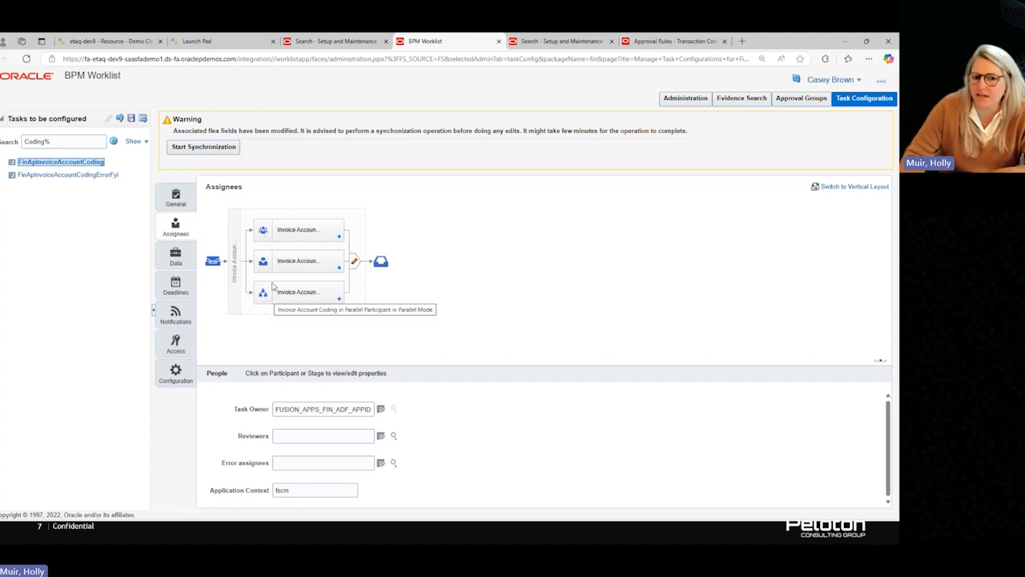
left_click(308, 265)
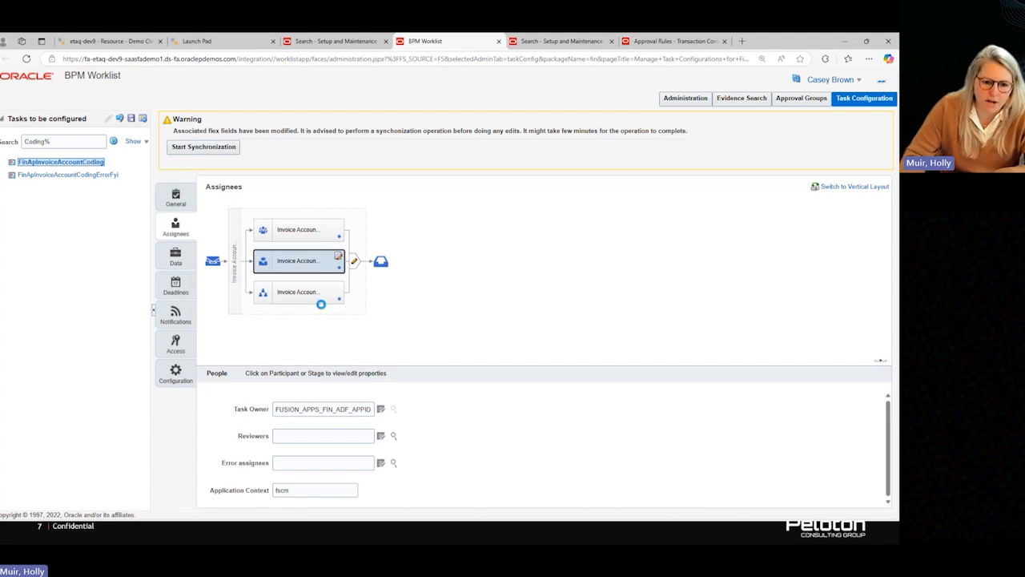
left_click_drag(307, 368, 307, 321)
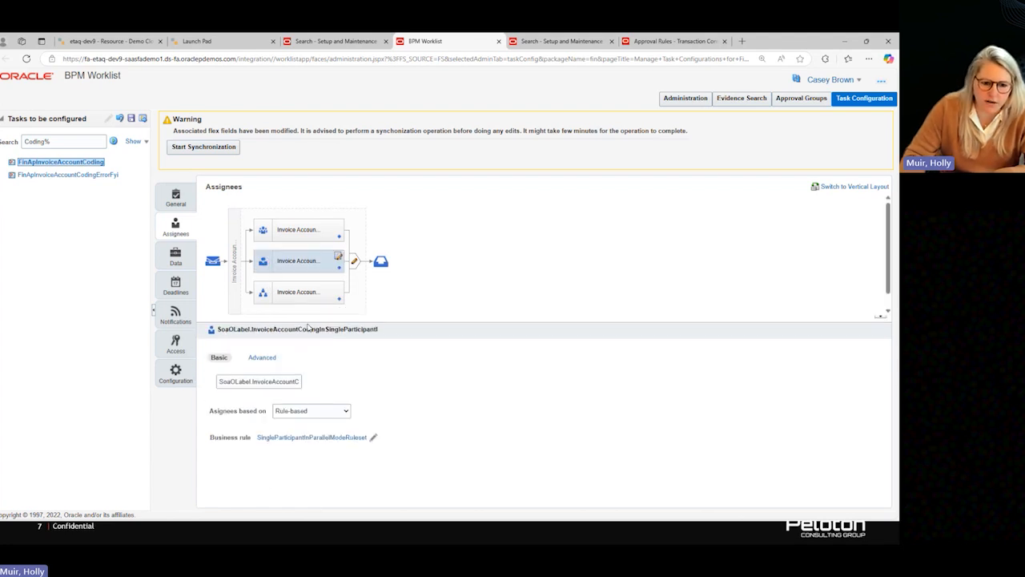
left_click(262, 358)
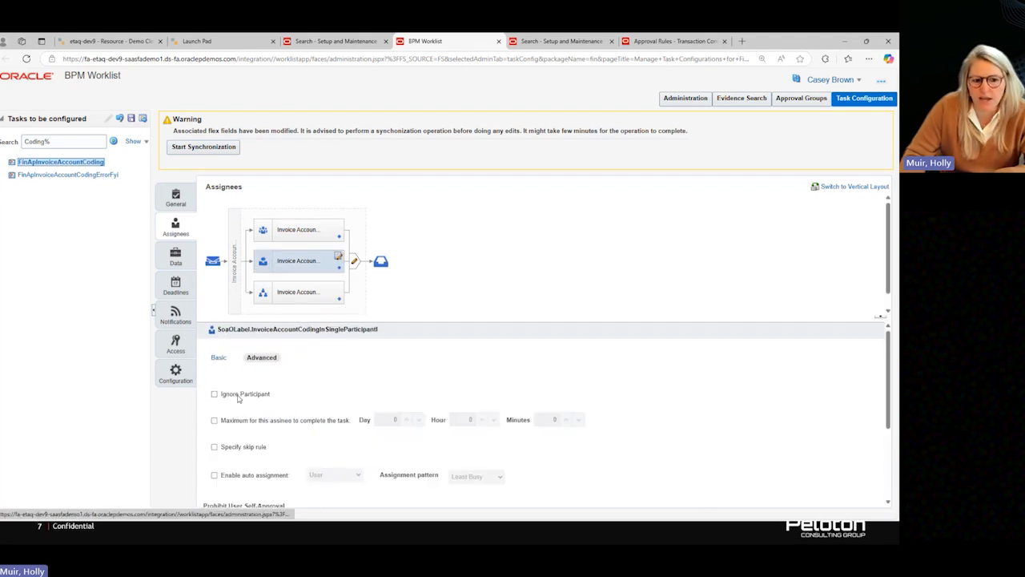
left_click(215, 395)
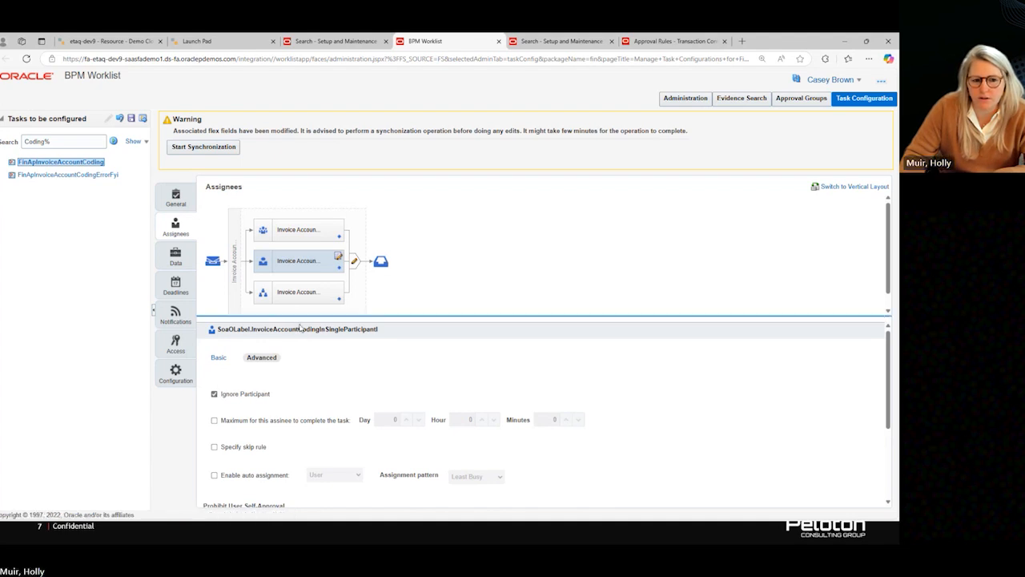
left_click_drag(297, 322, 297, 378)
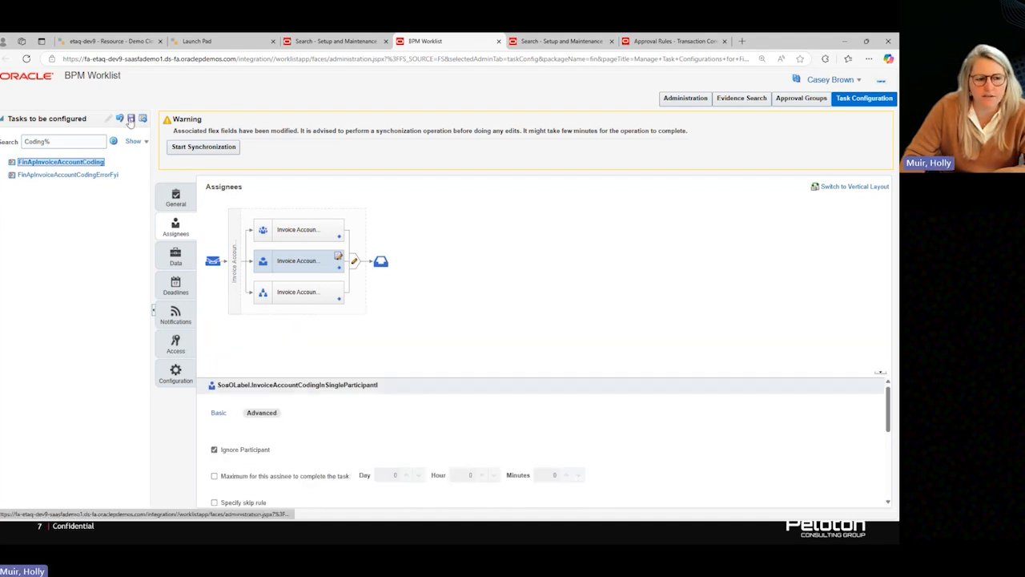
Step: Save and commit the FinApInvoiceAccountCoding task changes
left_click(131, 119)
left_click(496, 369)
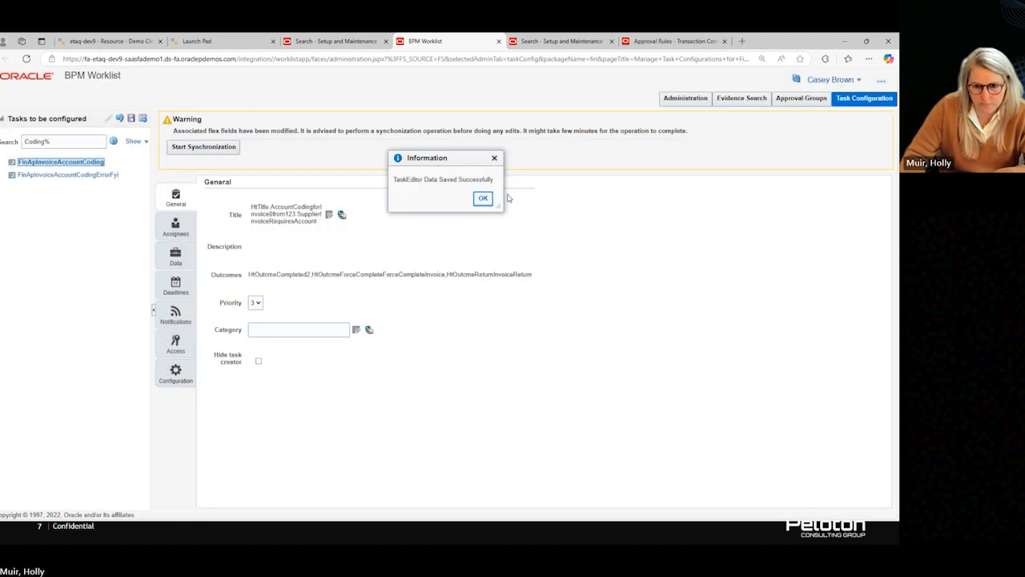
left_click(483, 198)
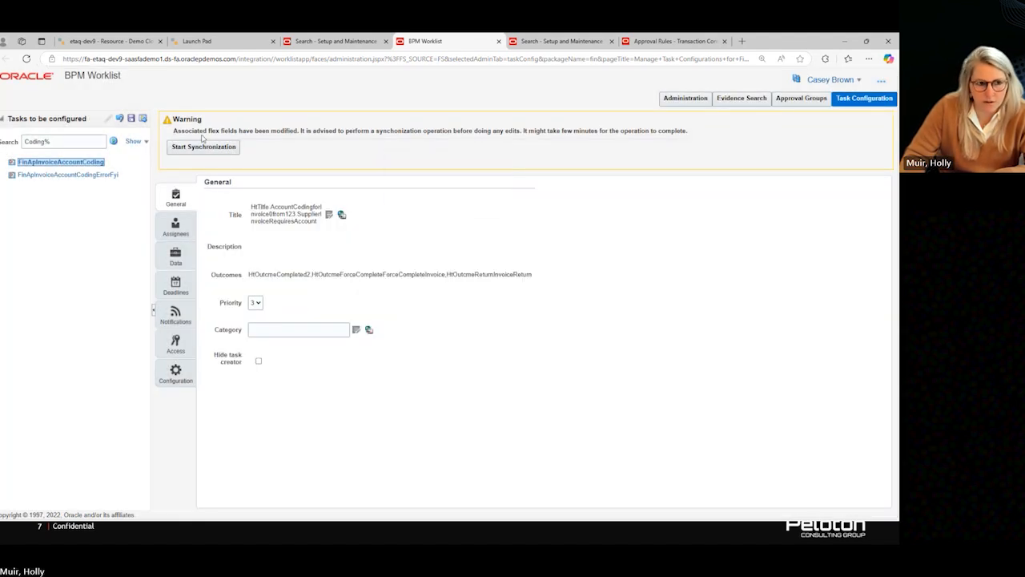
left_click(143, 119)
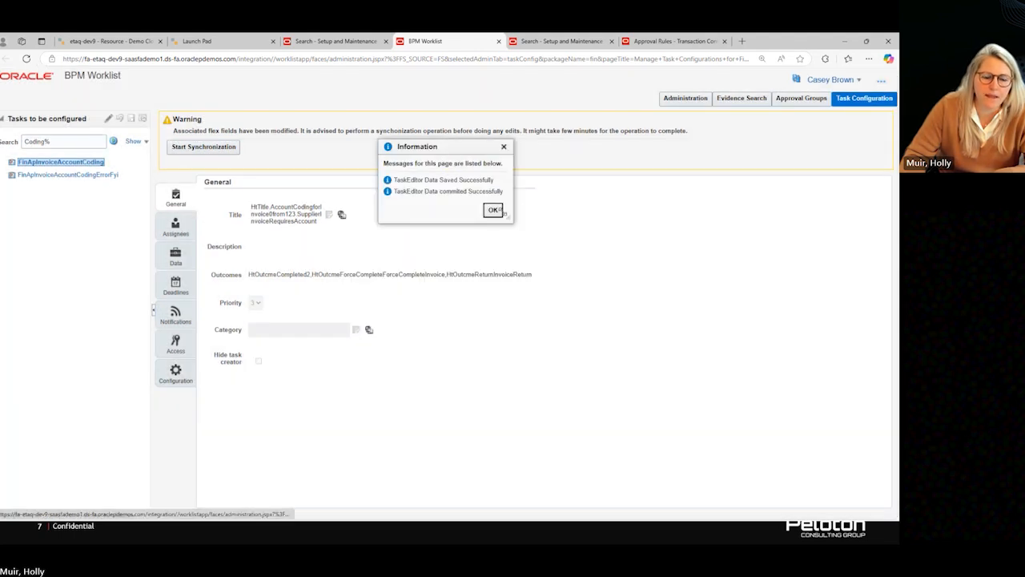
left_click(494, 210)
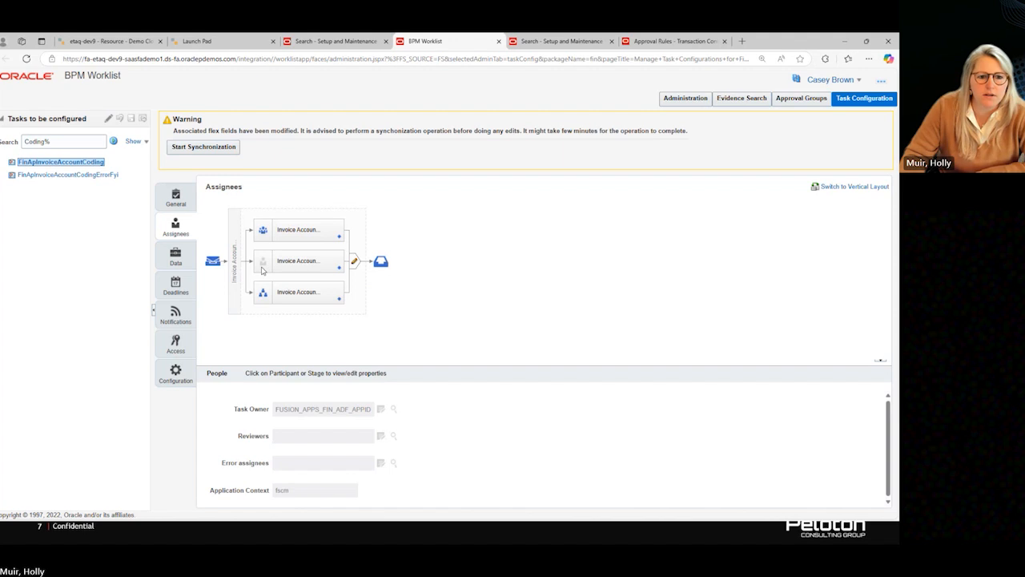
Step: Open the serial participant's rules from the assignee flow and examine the Invoice Requester Not Null rule's condition and users
left_click(267, 267)
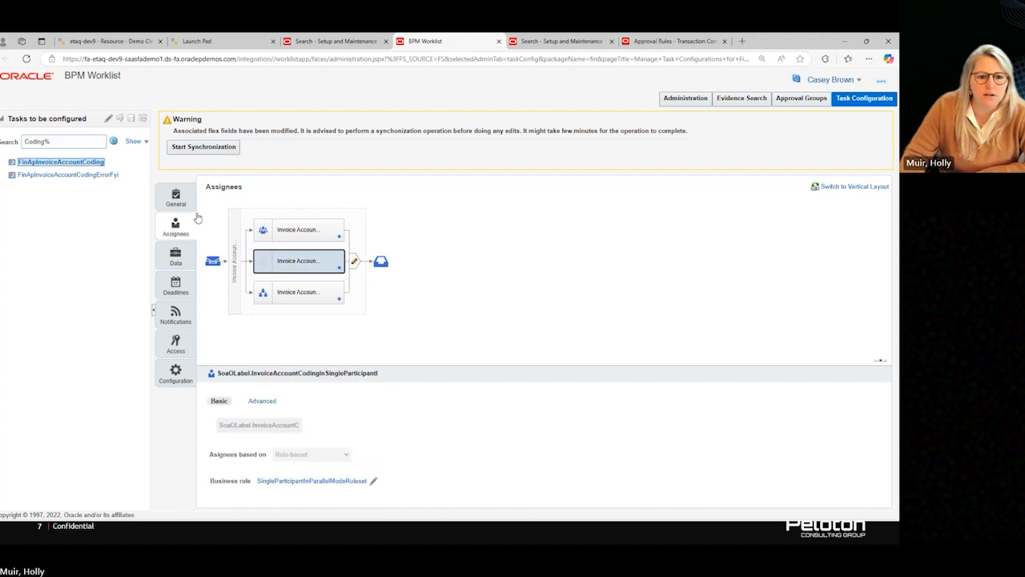
left_click(323, 235)
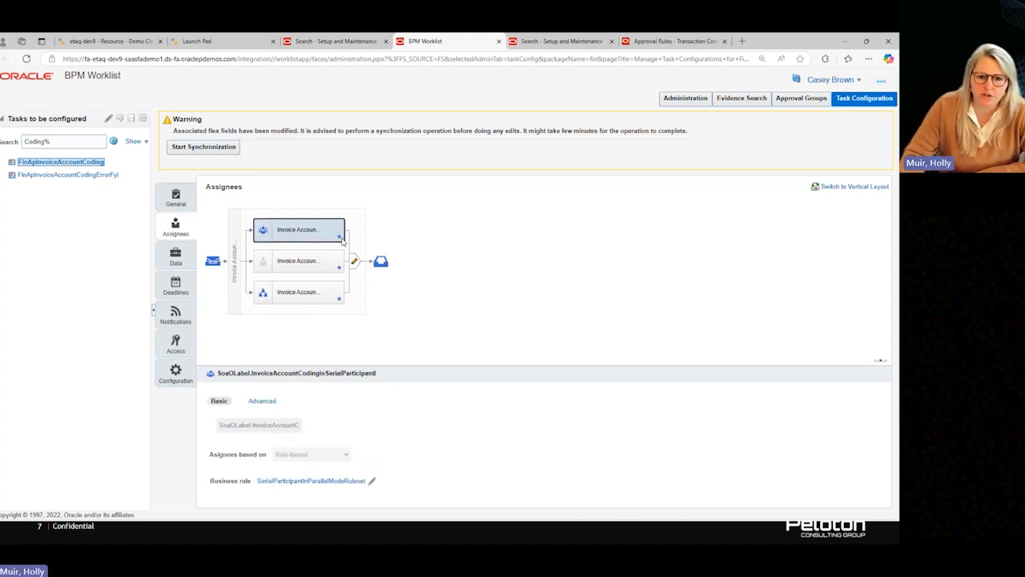
left_click(340, 239)
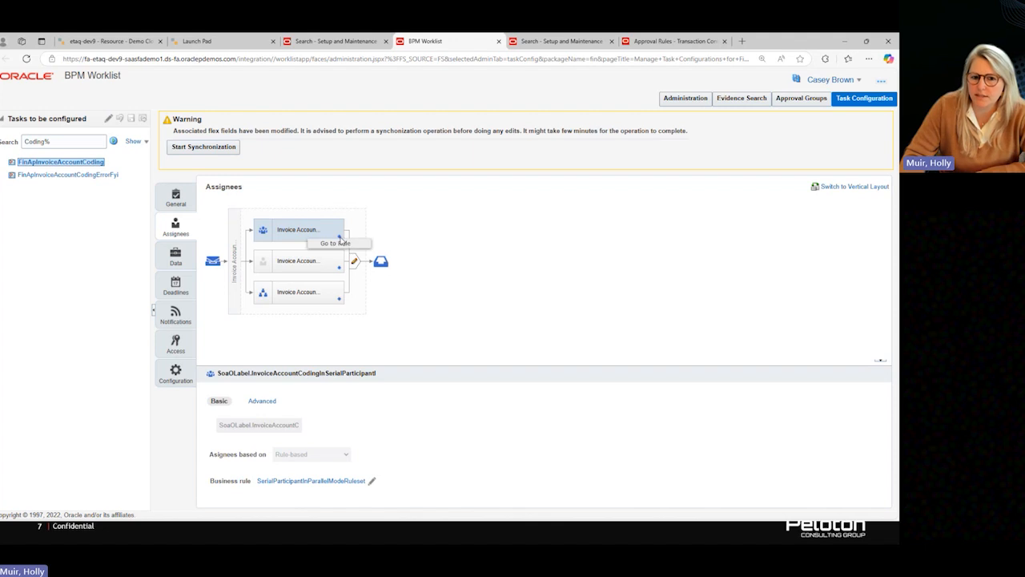
left_click(341, 245)
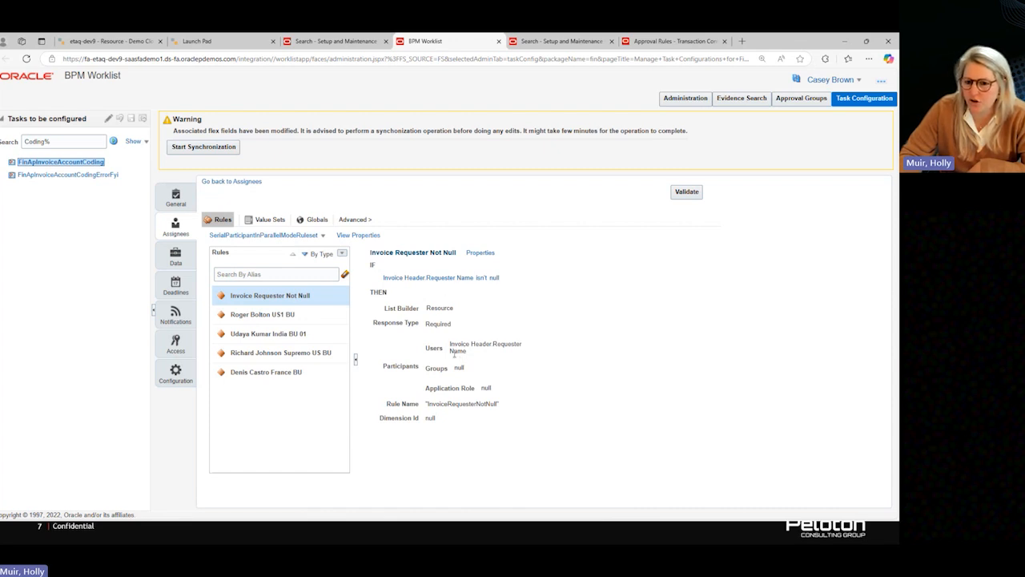
left_click_drag(466, 350, 447, 348)
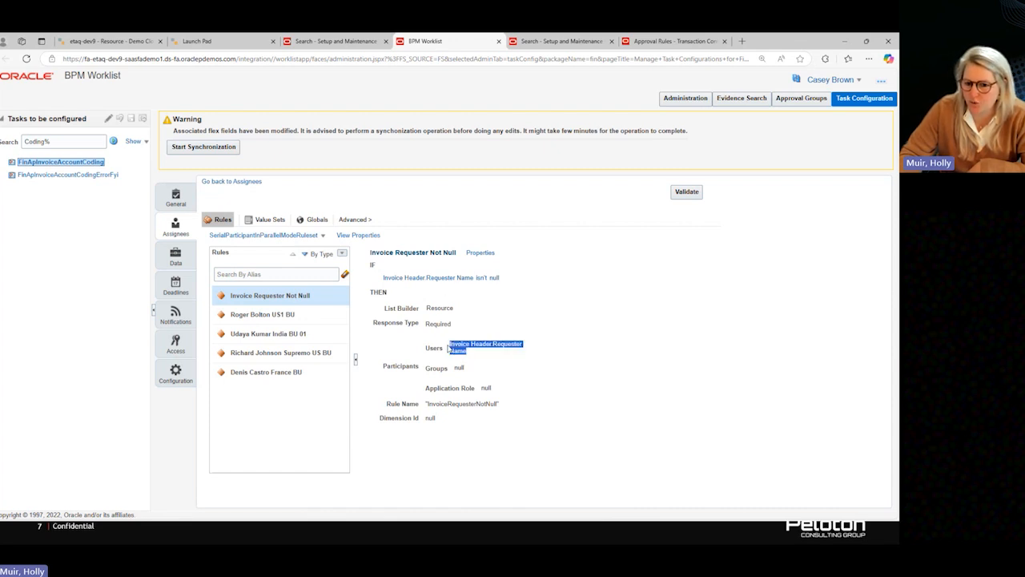
left_click(556, 347)
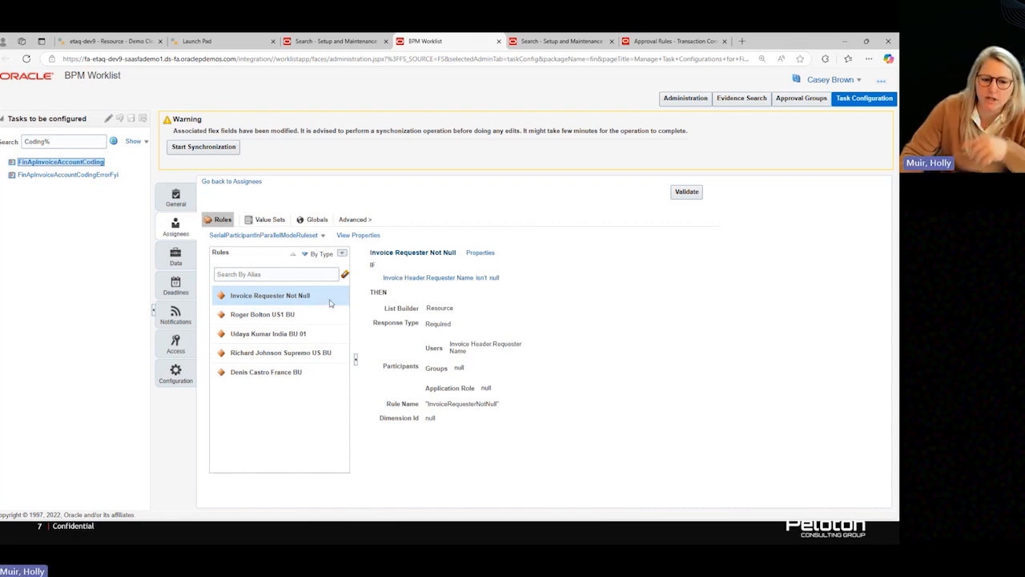
Step: View the properties of SerialParticipantInParallelModeRuleset and of its Invoice Requester Not Null rule
left_click(366, 237)
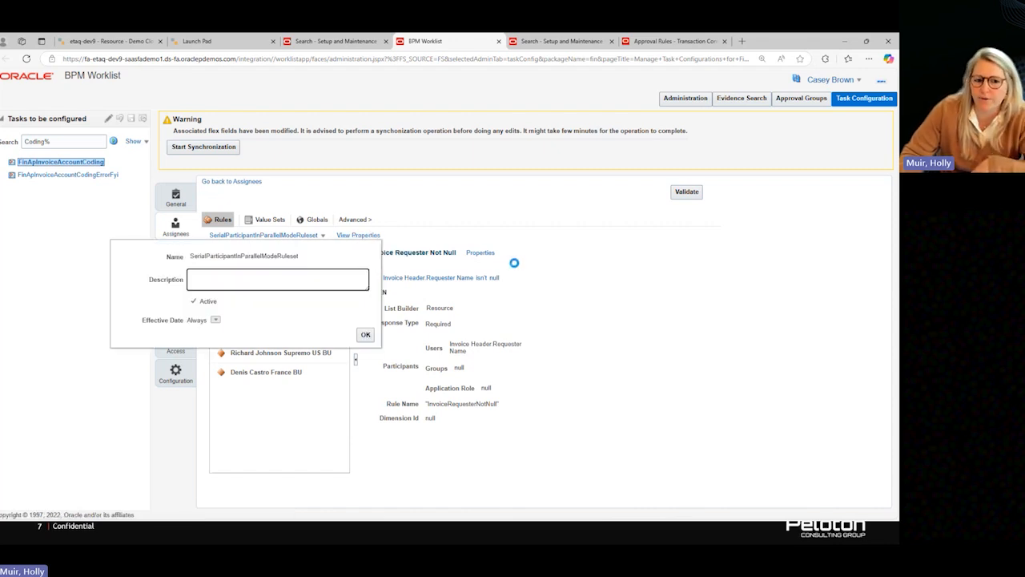
left_click(366, 334)
left_click(484, 255)
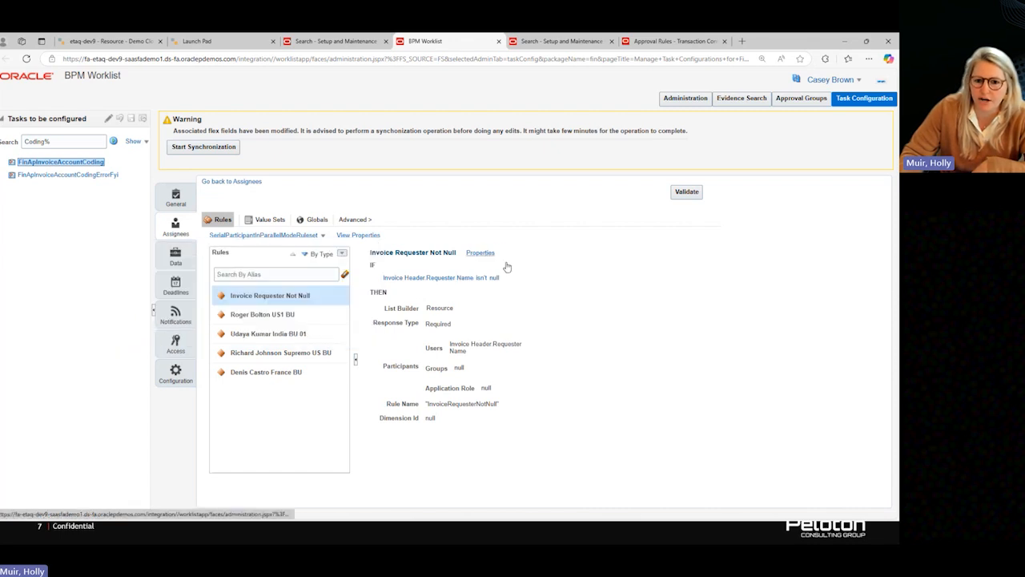
left_click(480, 370)
Step: Re-enable task editing and deactivate the Invoice Requester Not Null rule in the serial participant's ruleset
left_click(109, 119)
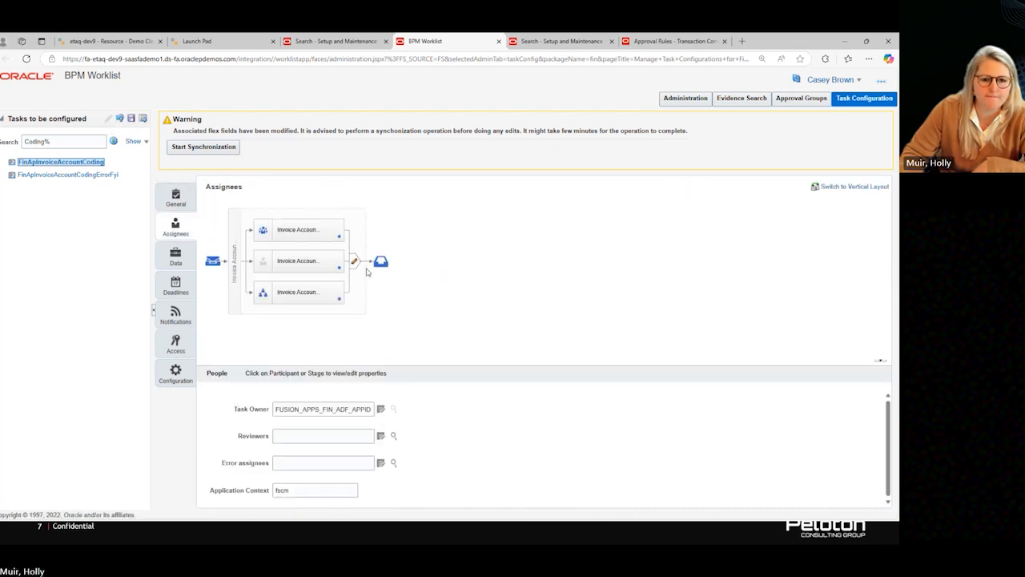
left_click(339, 237)
left_click(346, 244)
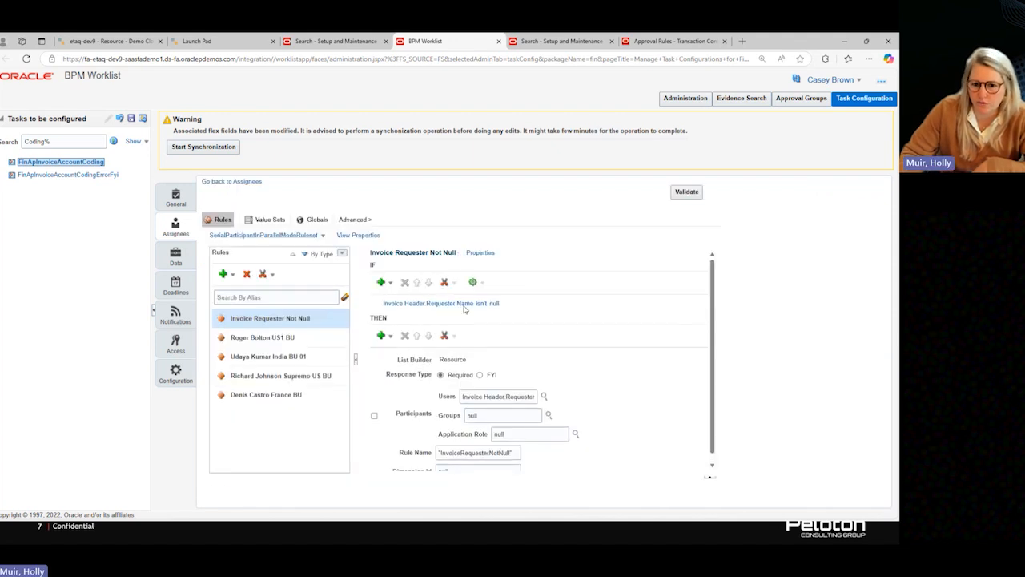
left_click(480, 252)
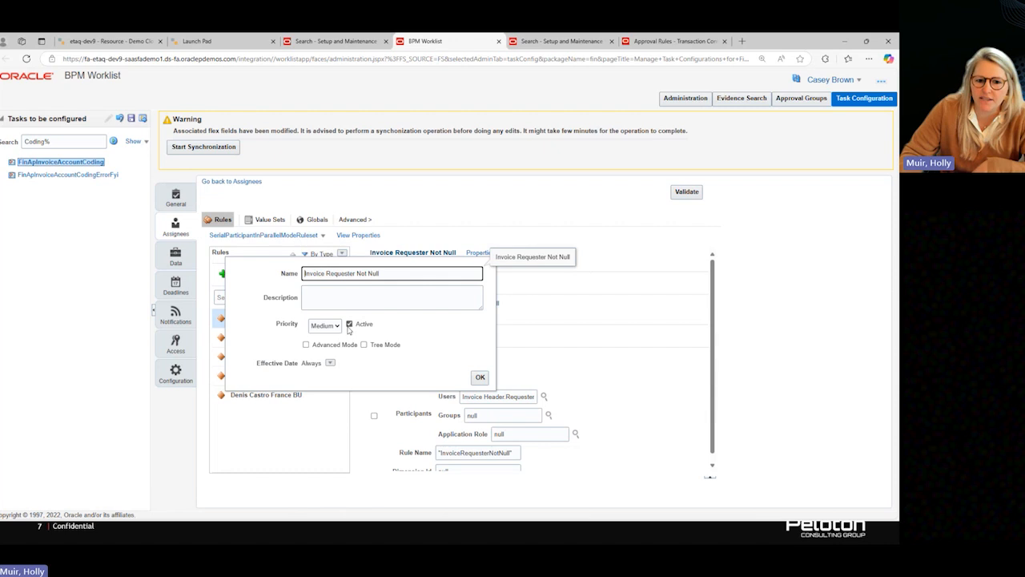
left_click(349, 324)
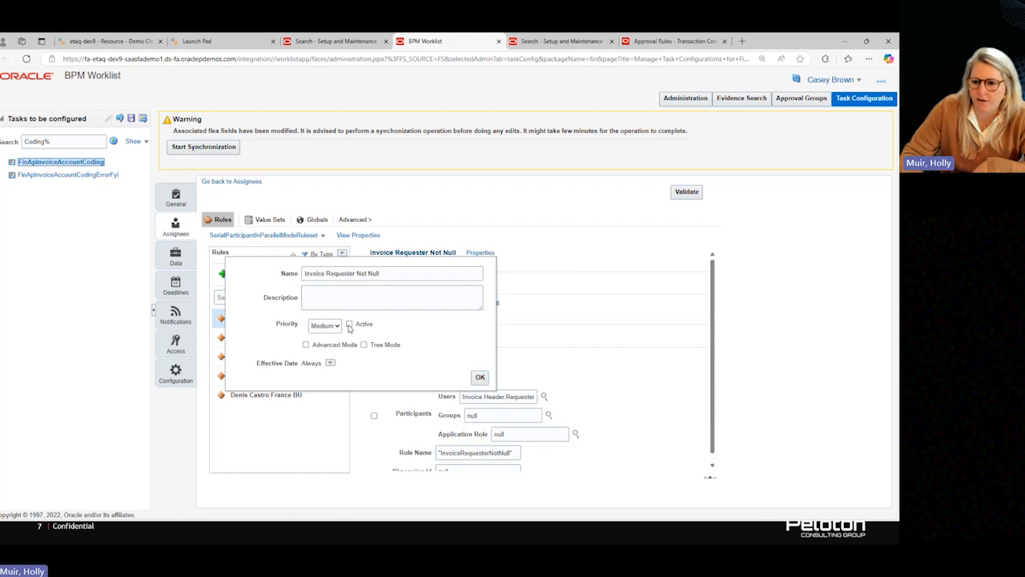
left_click(480, 377)
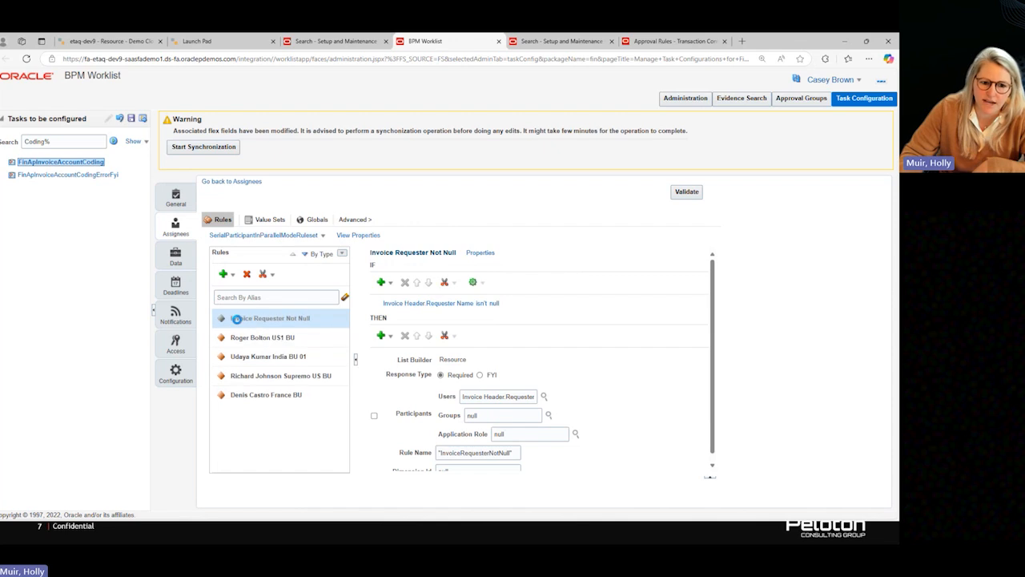
Step: Duplicate the US1 BU rule in the serial participant's ruleset by copying and pasting it
left_click(318, 338)
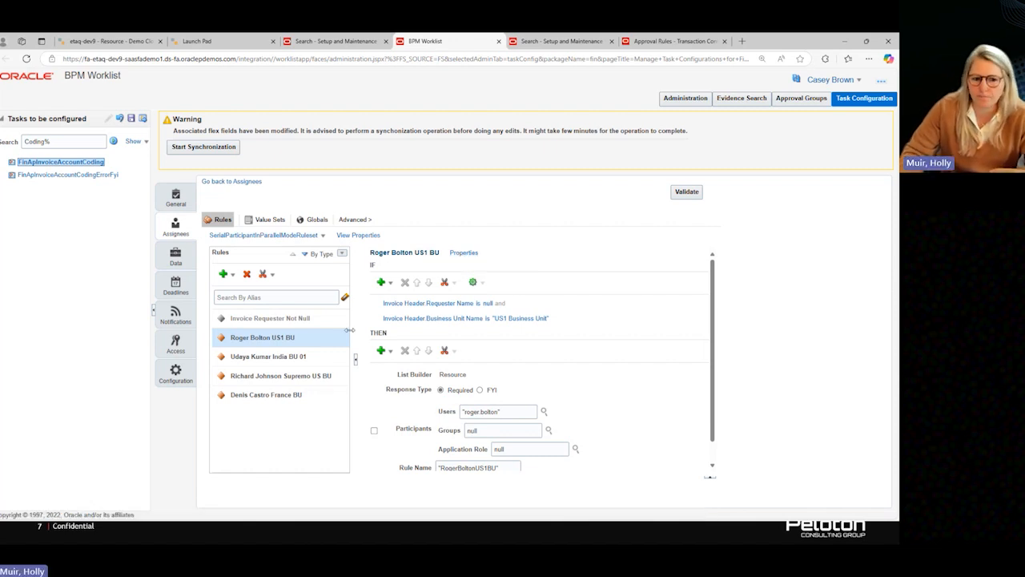
left_click(316, 319)
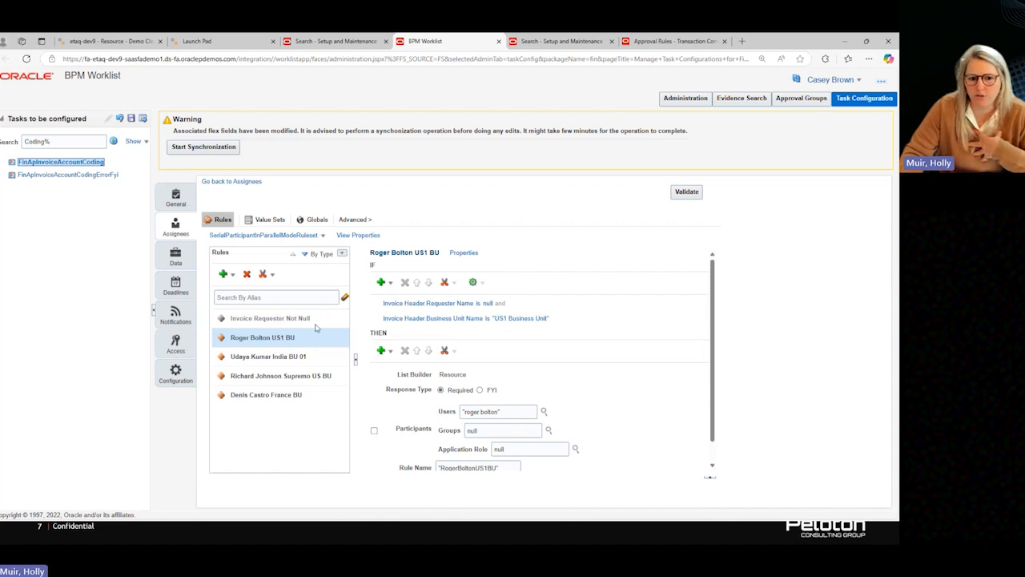
left_click(272, 276)
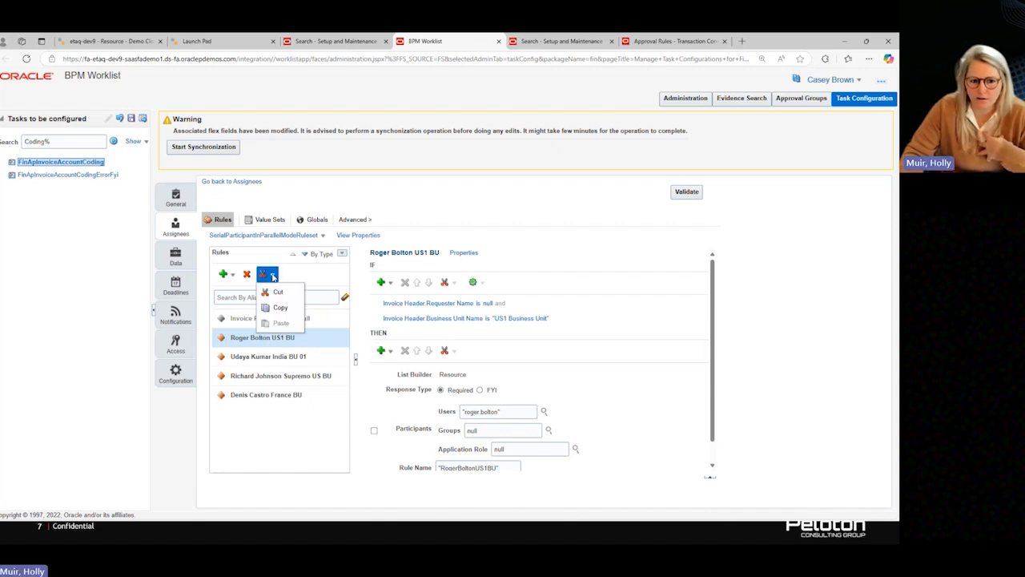
left_click(282, 306)
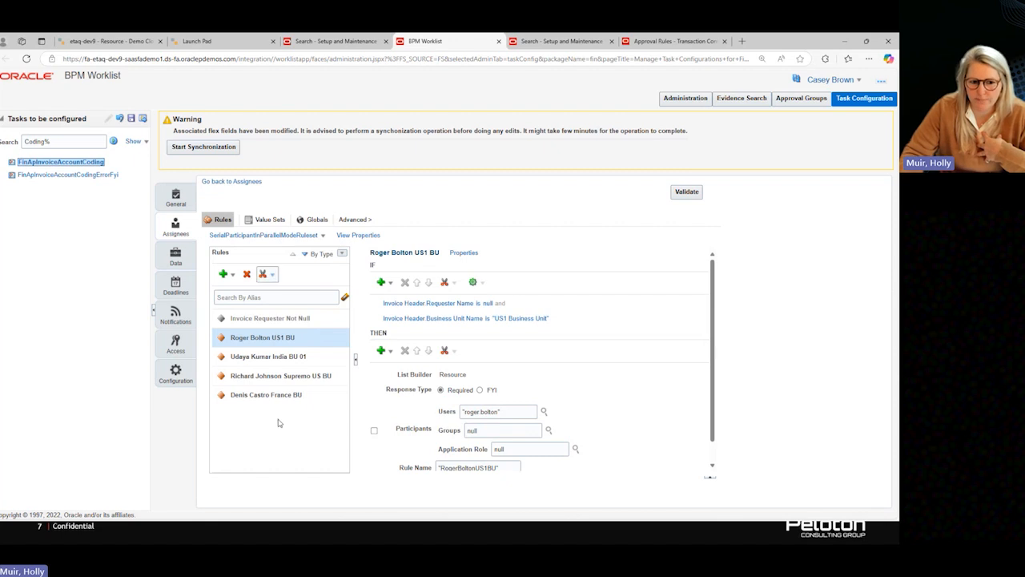
left_click(272, 274)
left_click(280, 323)
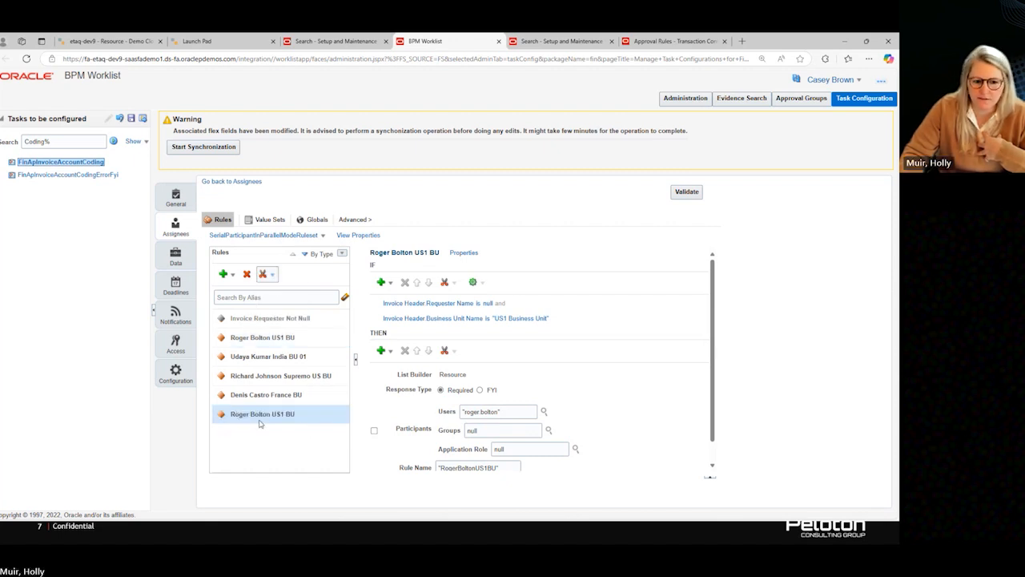
Step: Rename the duplicated US1 BU rule as TEST RULE and set its priority to Highest, leaving the effective date as Always
left_click(464, 253)
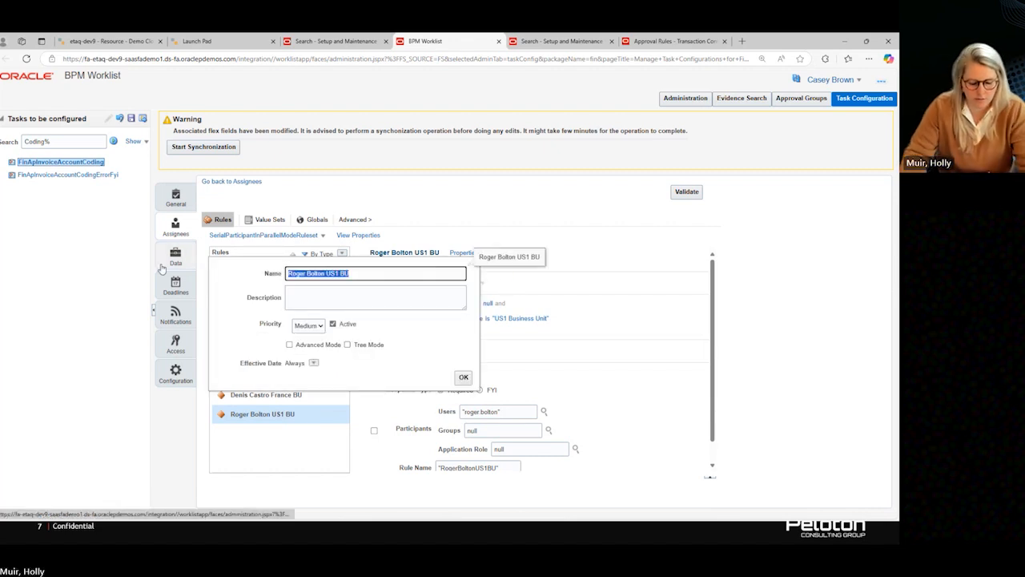
type("TEST RULE")
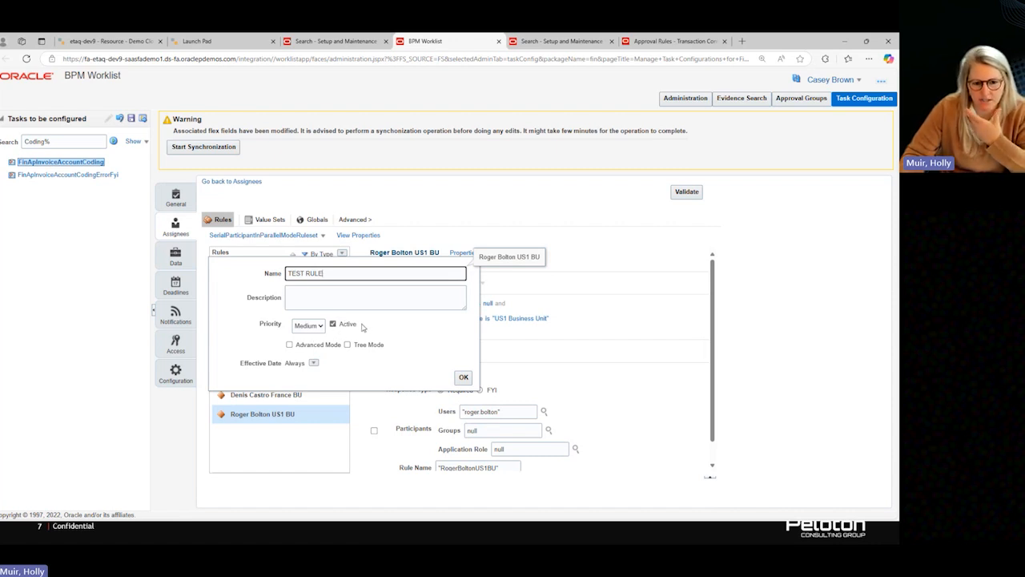
left_click(310, 326)
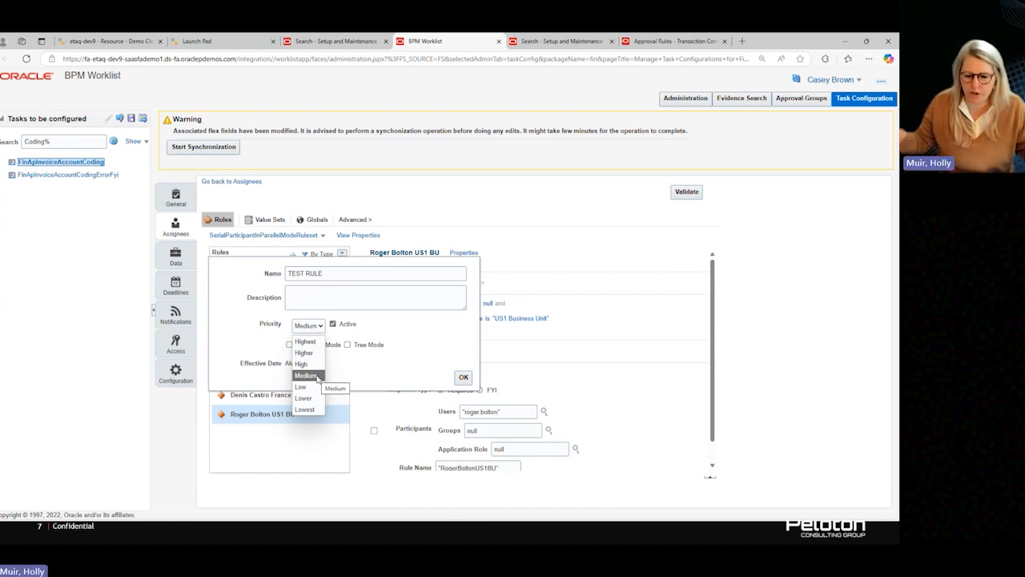
left_click(310, 342)
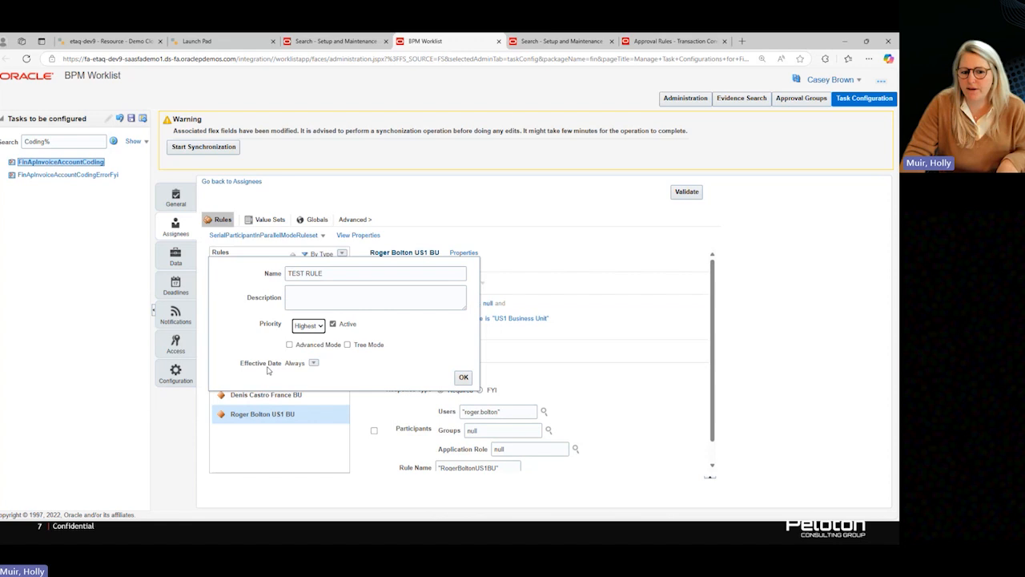
left_click(315, 364)
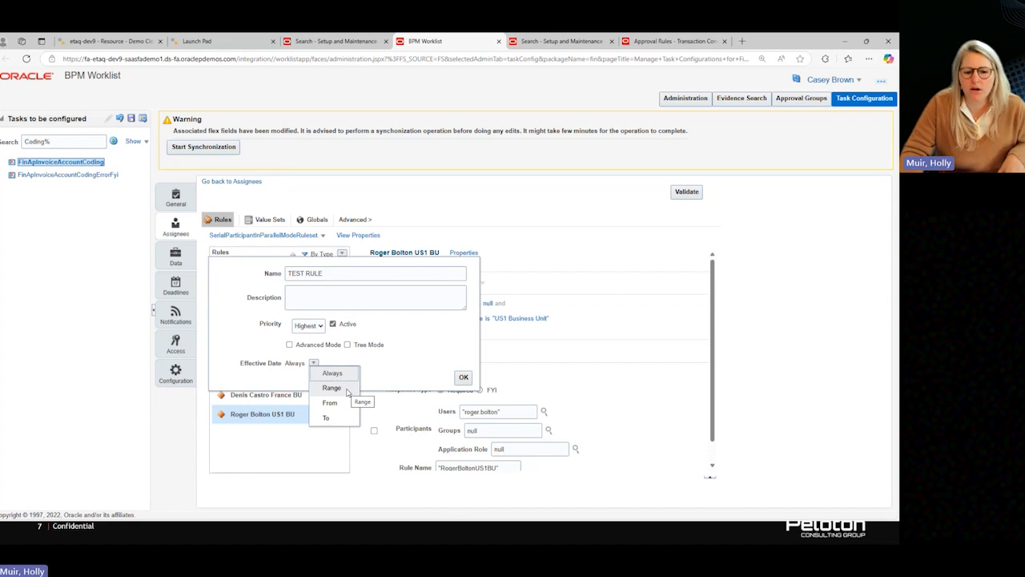
left_click(412, 338)
left_click(461, 378)
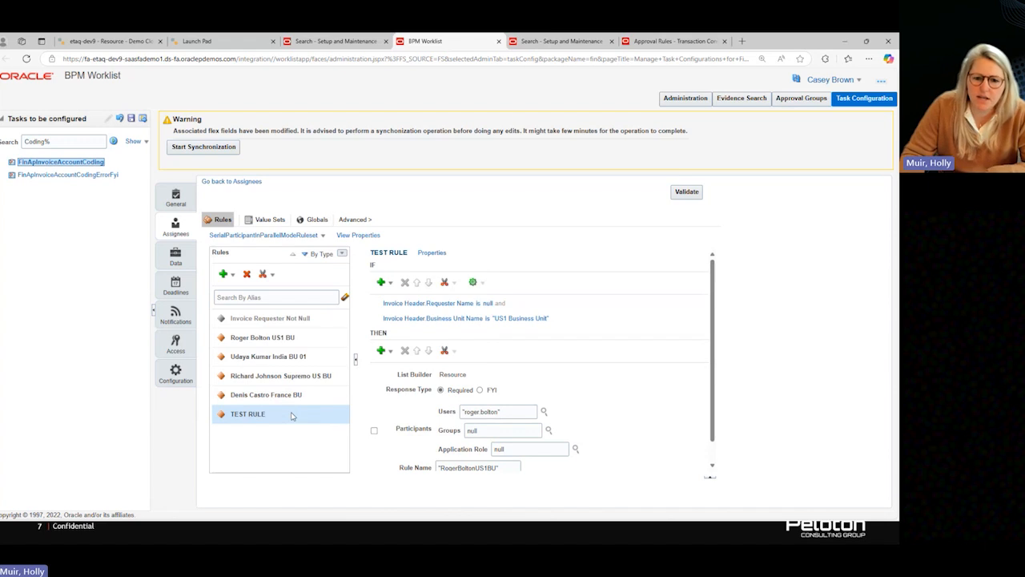
Step: Add an empty simple test to TEST RULE's IF section, below the Invoice Header Business Unit Name condition
left_click(388, 308)
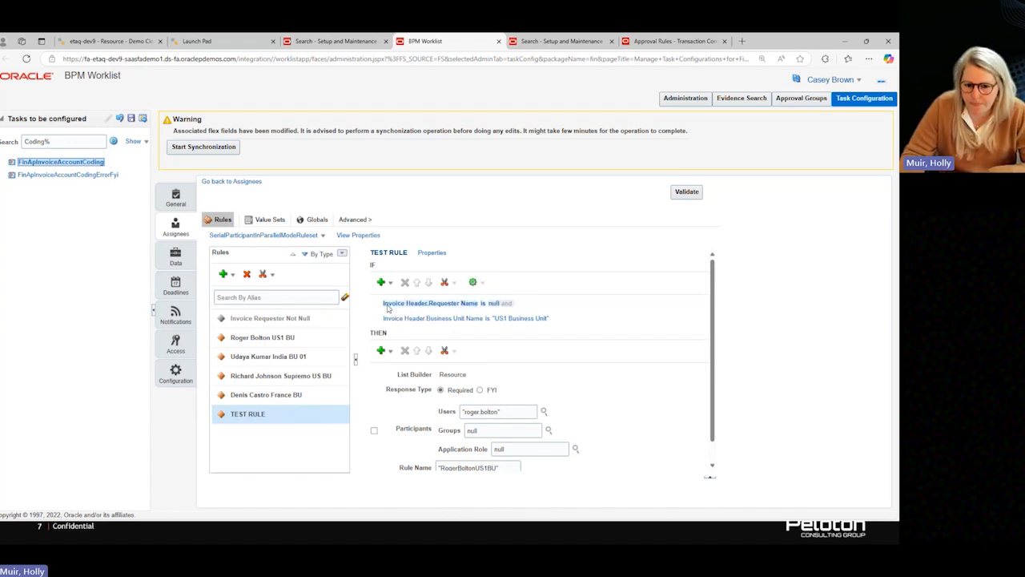
left_click(453, 304)
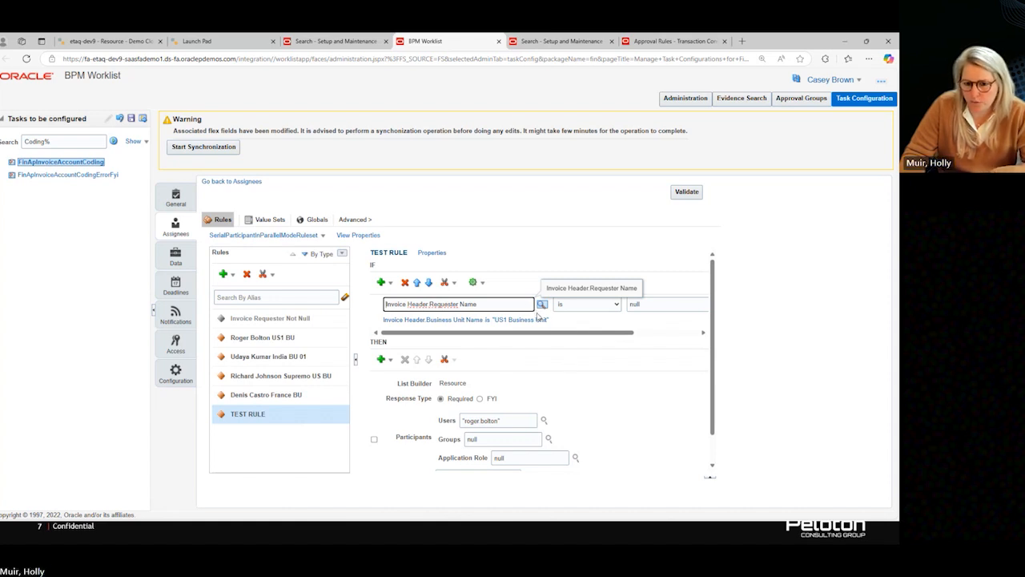
left_click(586, 334)
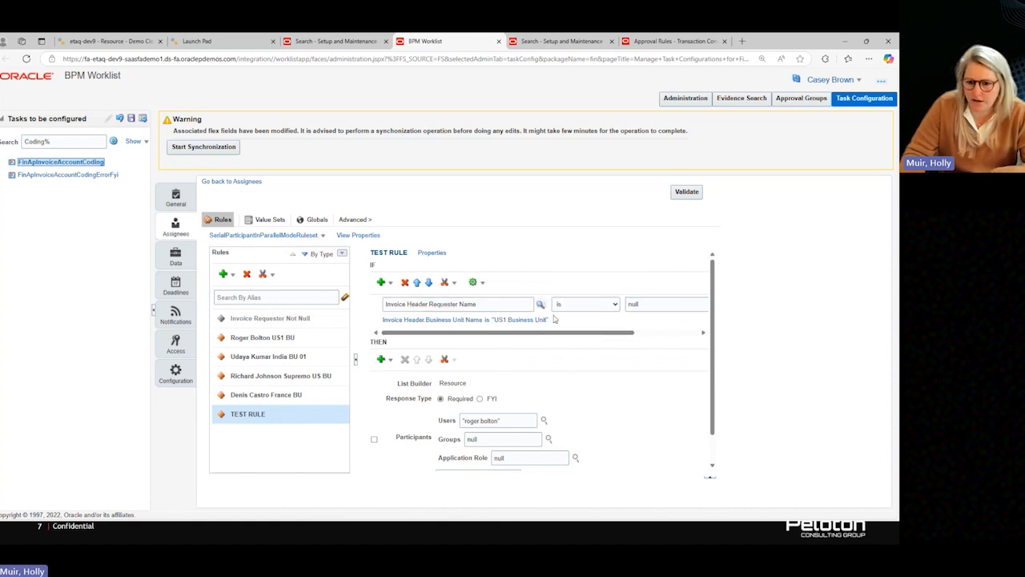
left_click(441, 323)
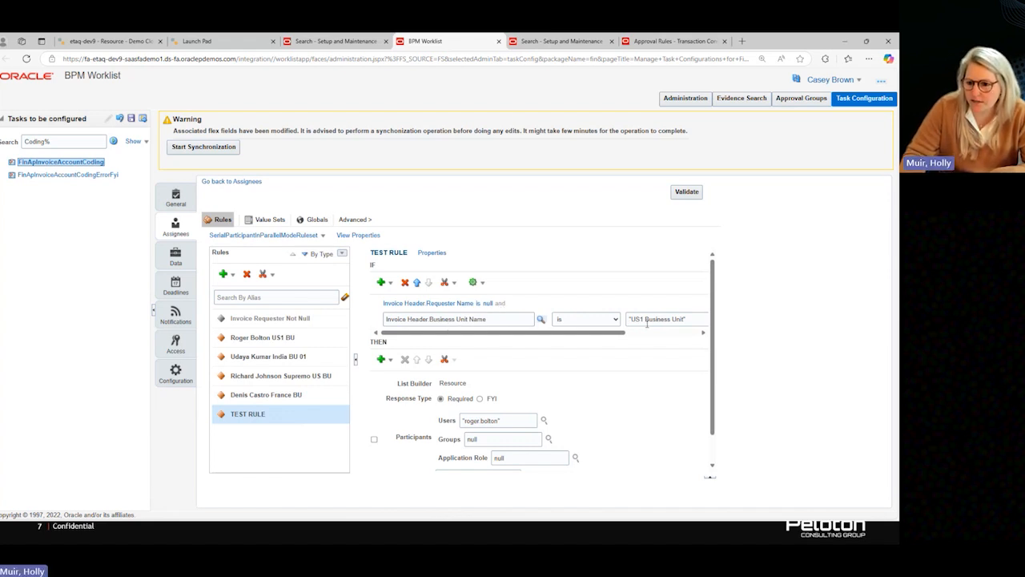
left_click_drag(623, 333, 591, 344)
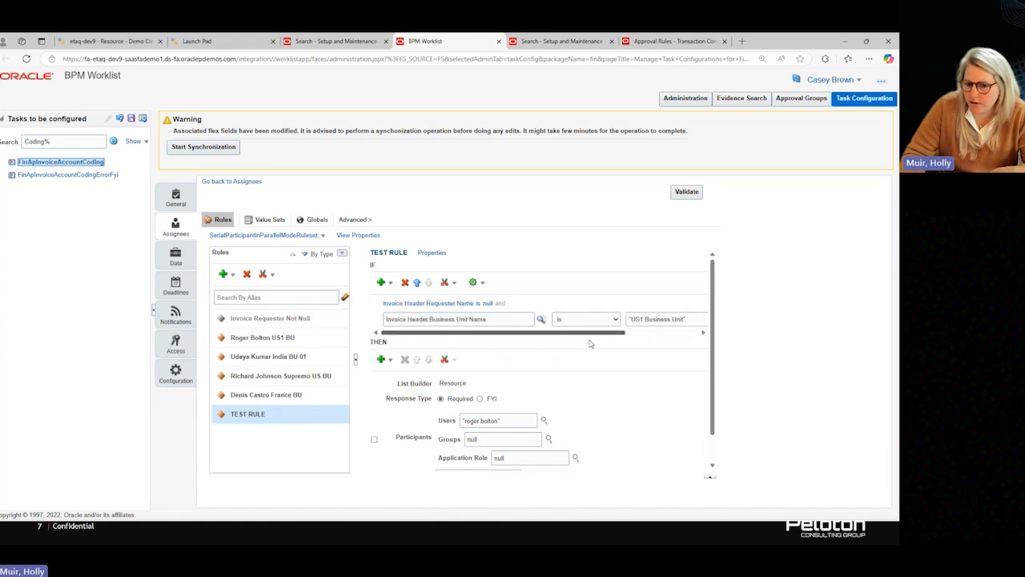
left_click(390, 283)
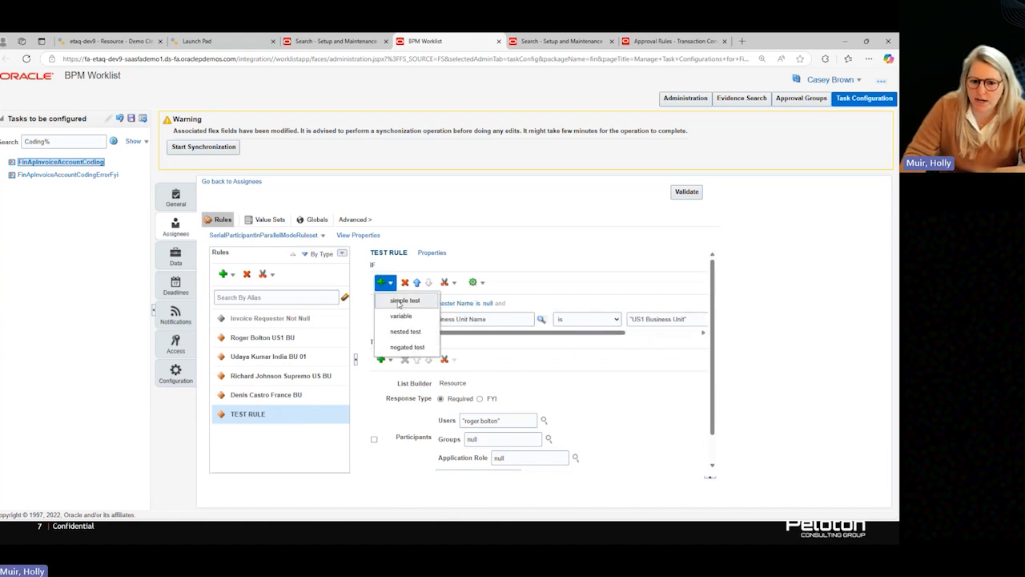
left_click(405, 302)
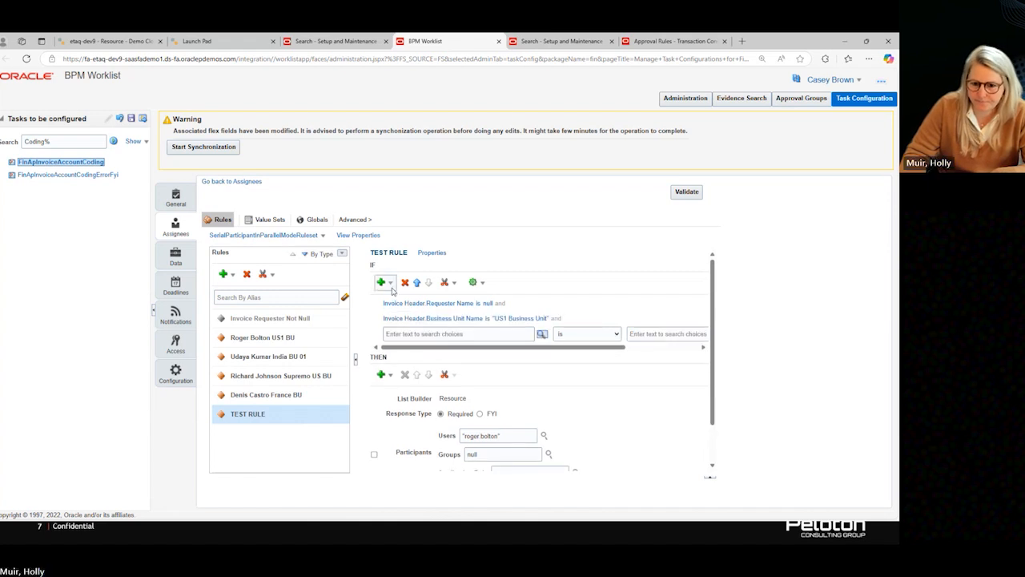
Step: Examine the business unit condition in TEST RULE and the connector that links it to the new test
left_click(571, 322)
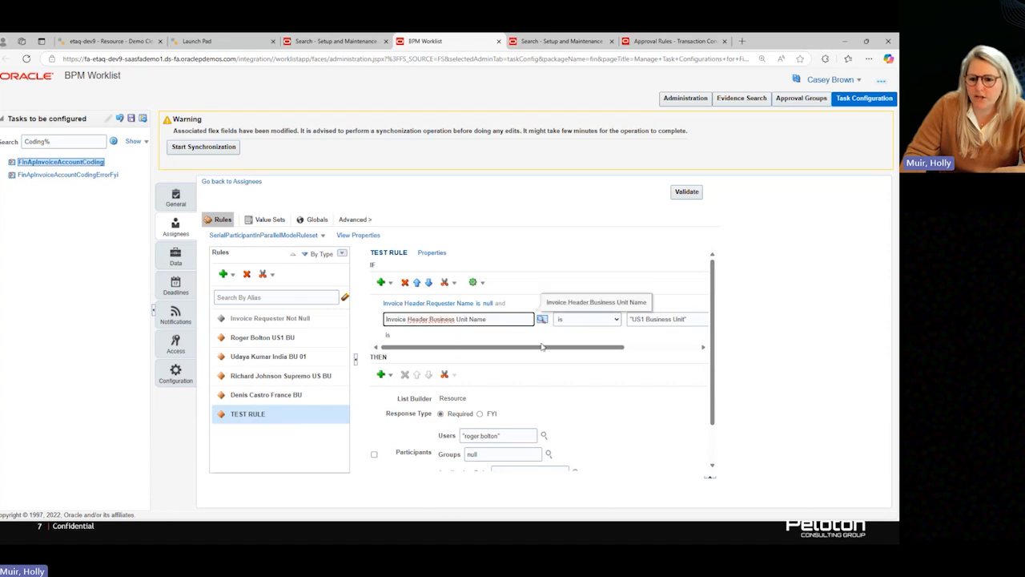
left_click_drag(599, 351, 671, 353)
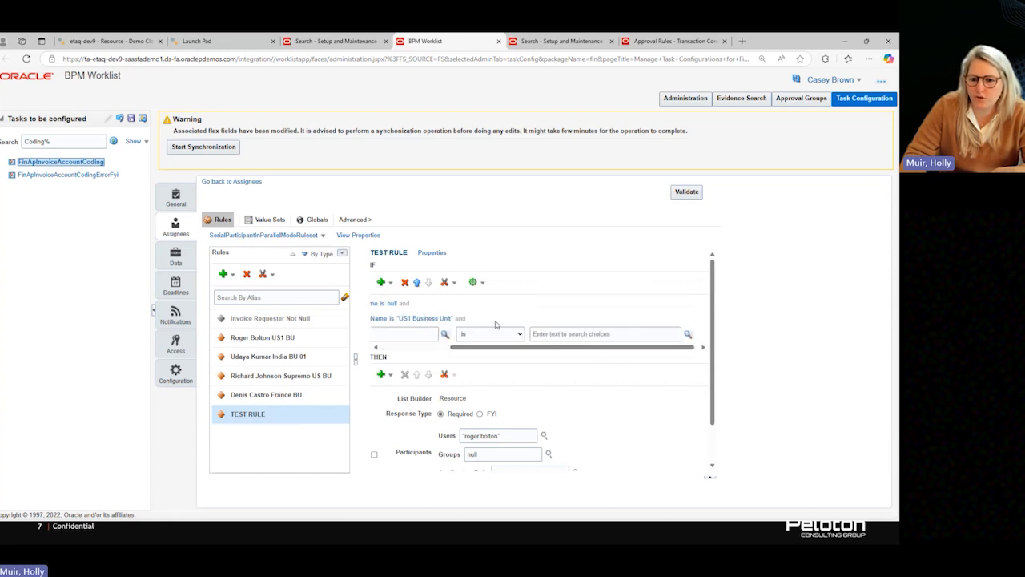
left_click(463, 320)
left_click(503, 320)
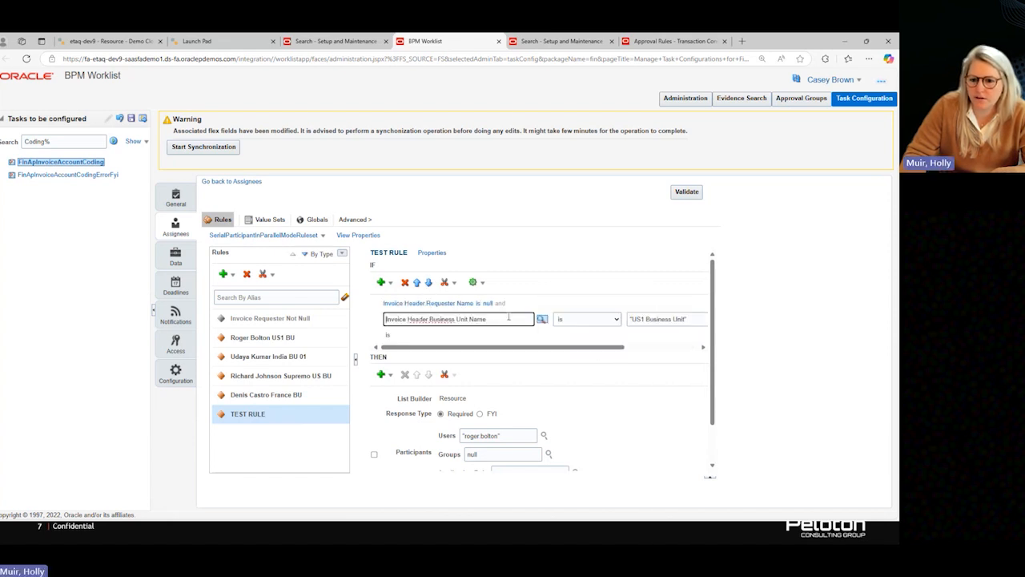
left_click_drag(541, 352, 665, 338)
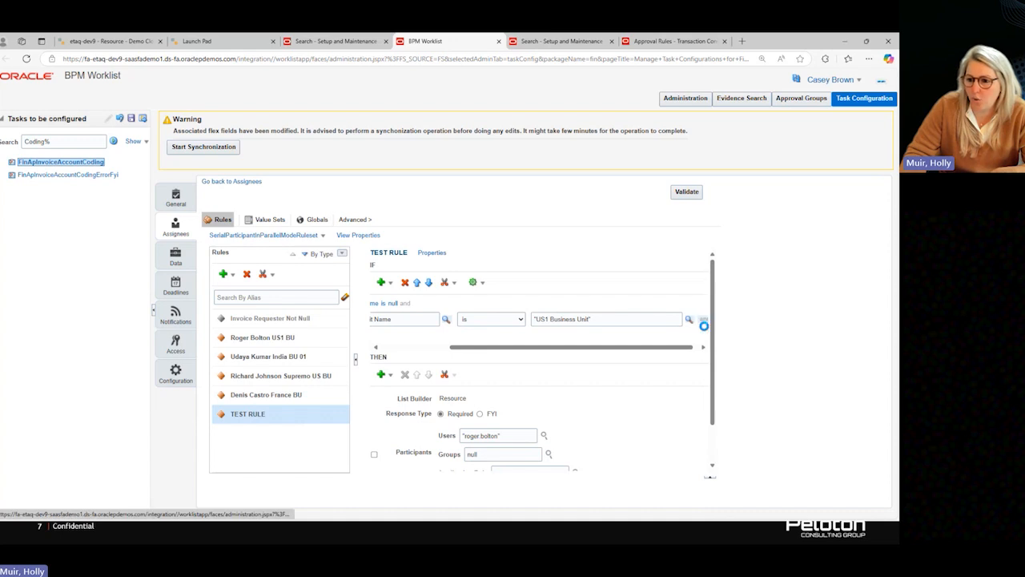
left_click(702, 319)
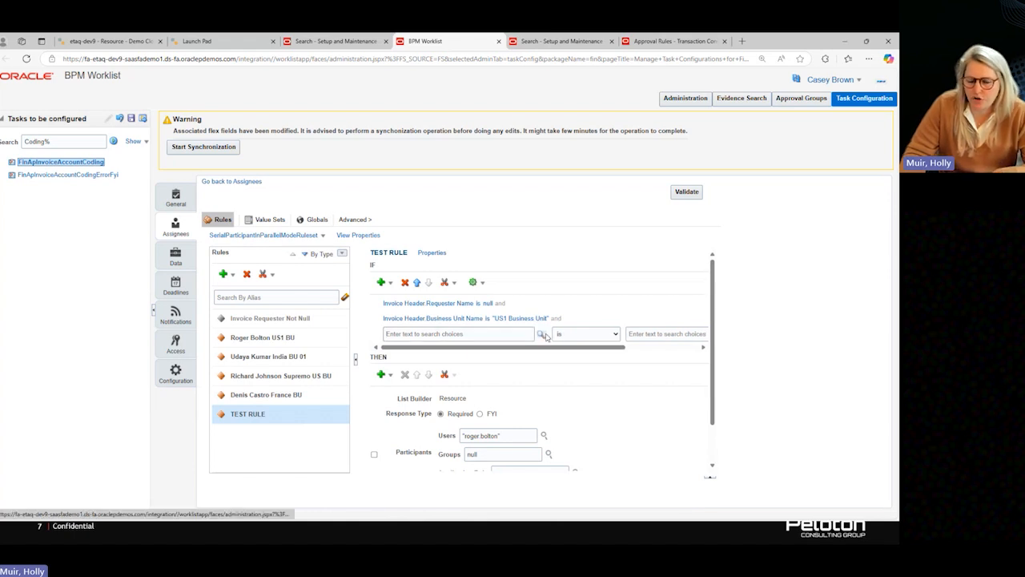
Step: Open the condition browser for the new test and search the available attributes for "Department" and "Loca"
left_click(543, 336)
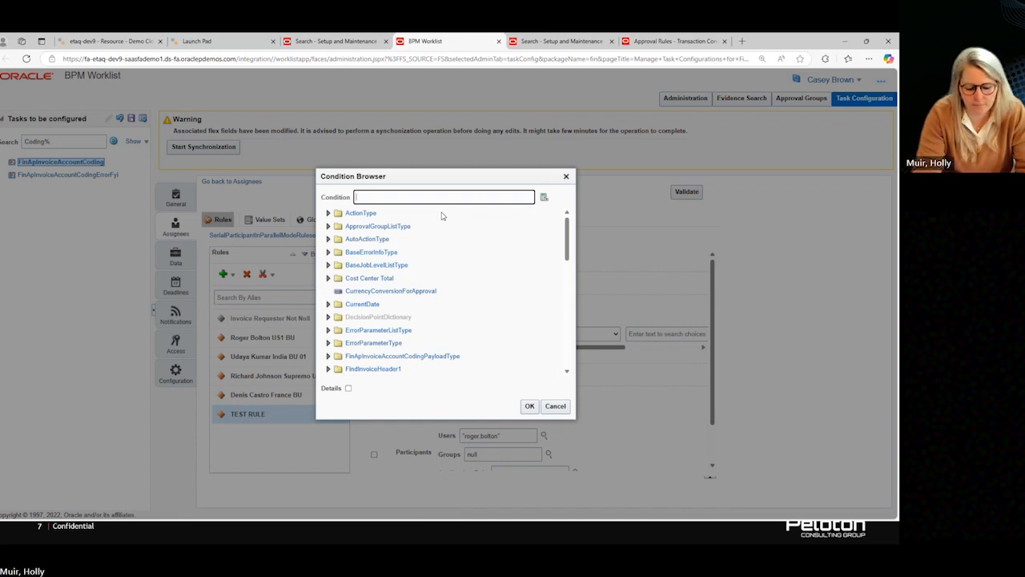
type("urc")
key("BackSpace")
key("BackSpace")
key("BackSpace")
key("BackSpace")
type("Department")
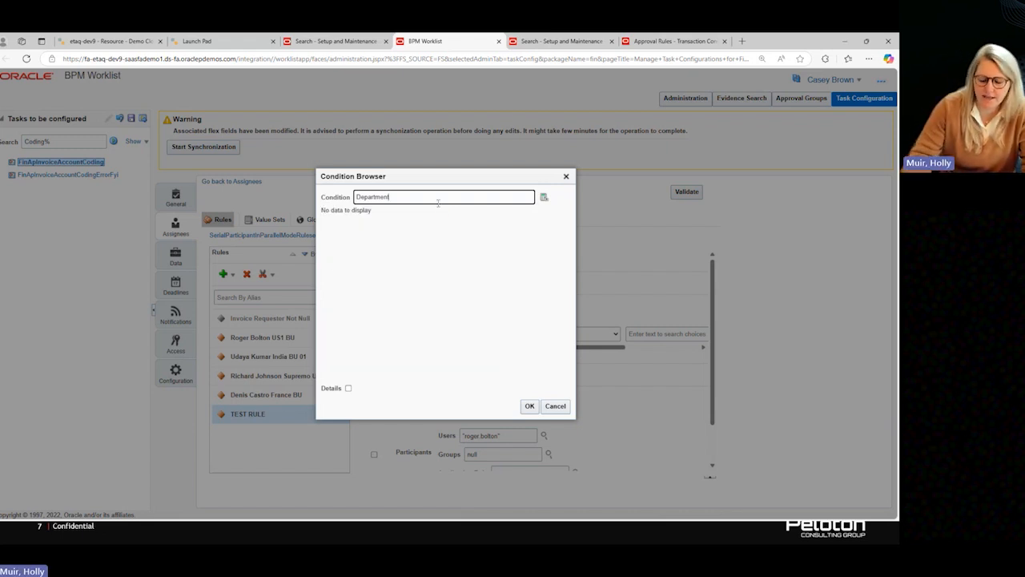
key("BackSpace")
key("BackSpace")
key("BackSpace")
key("BackSpace")
key("BackSpace")
key("BackSpace")
key("BackSpace")
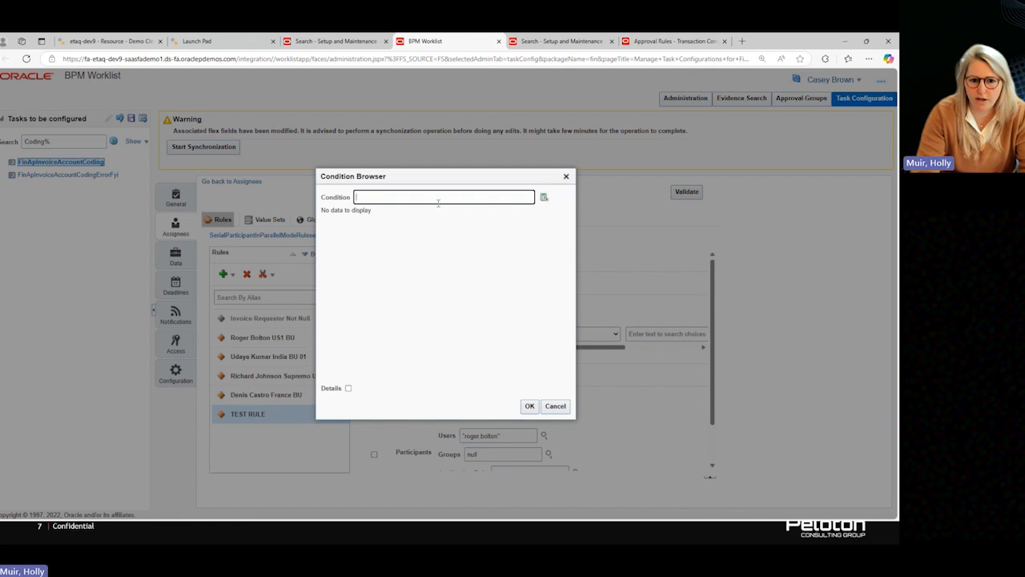
type("Loca")
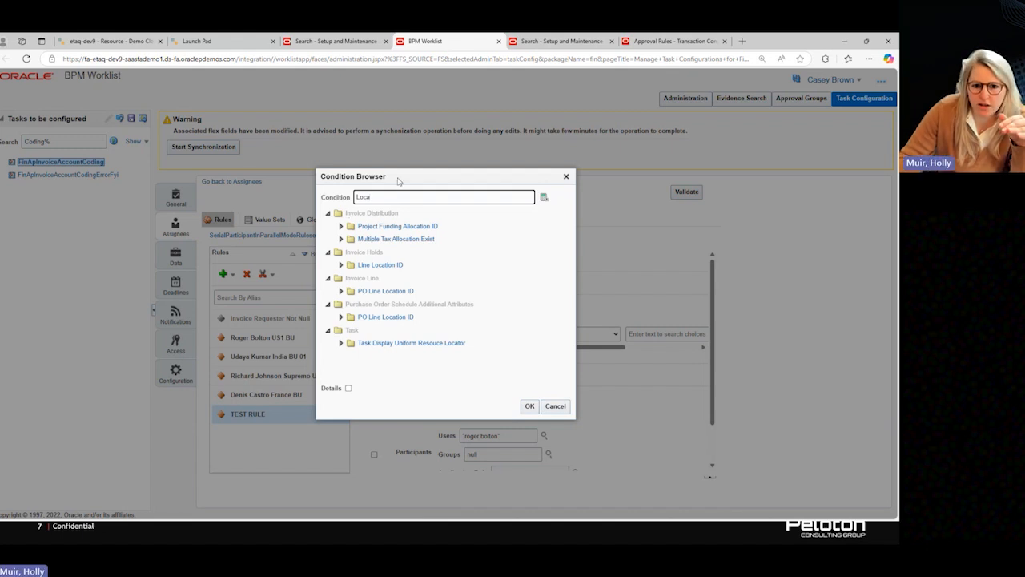
left_click_drag(398, 176, 205, 239)
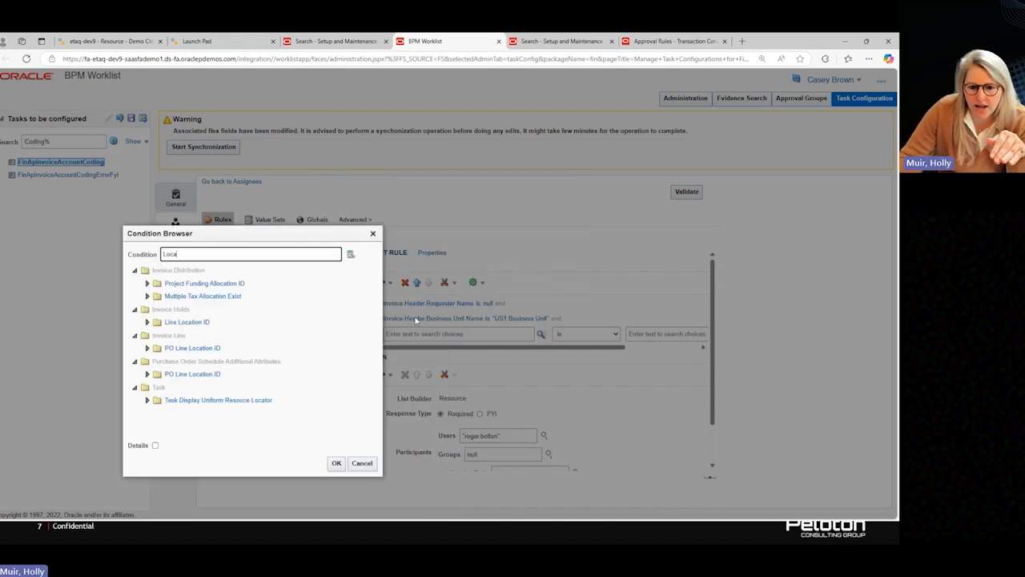
left_click_drag(221, 238, 575, 186)
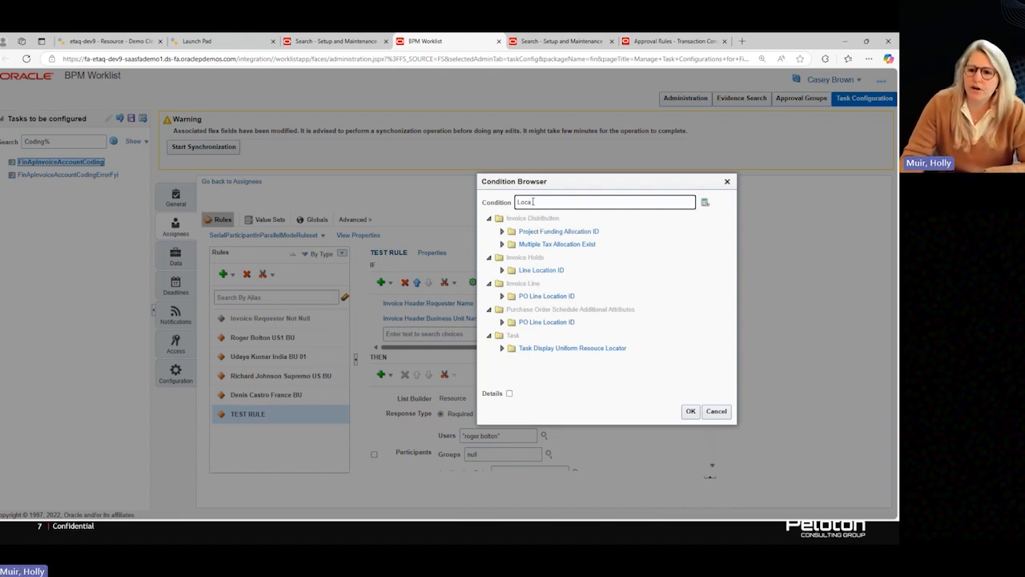
Step: Search the condition attributes for "Amount" and choose Invoice Amount under Invoice Header for the new test
left_click_drag(533, 202, 503, 202)
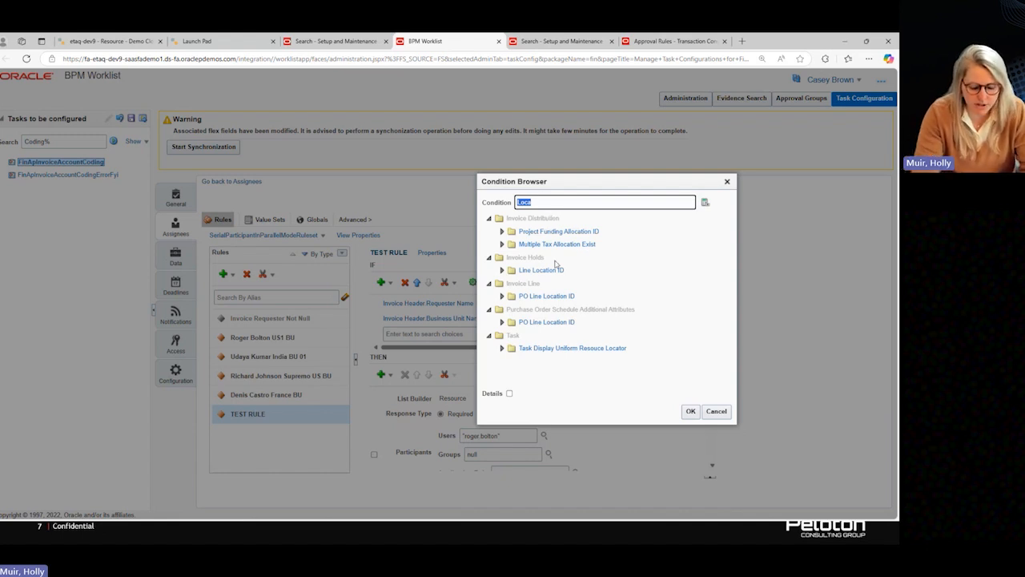
type("Amount")
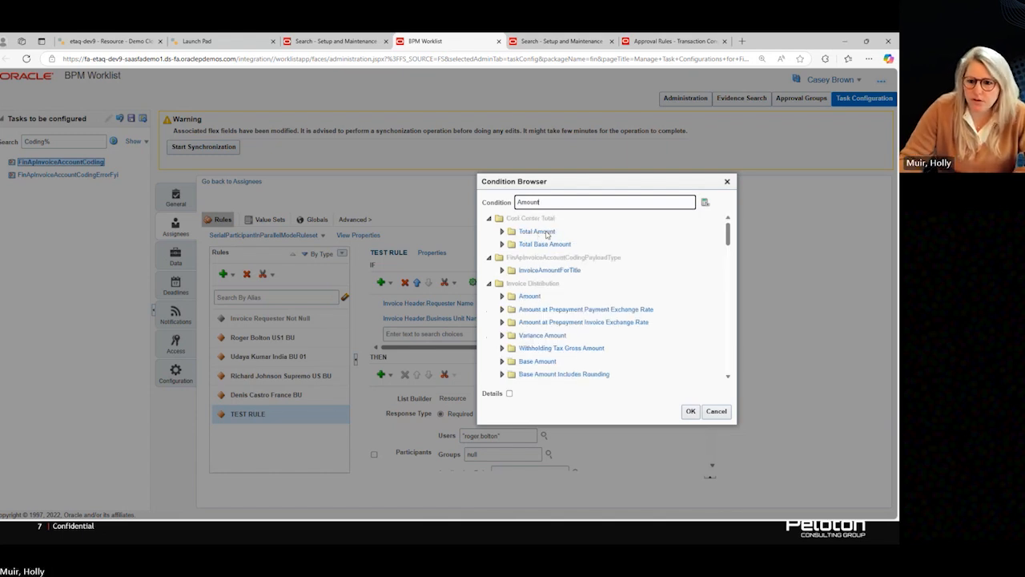
scroll(542, 294, "down", 5)
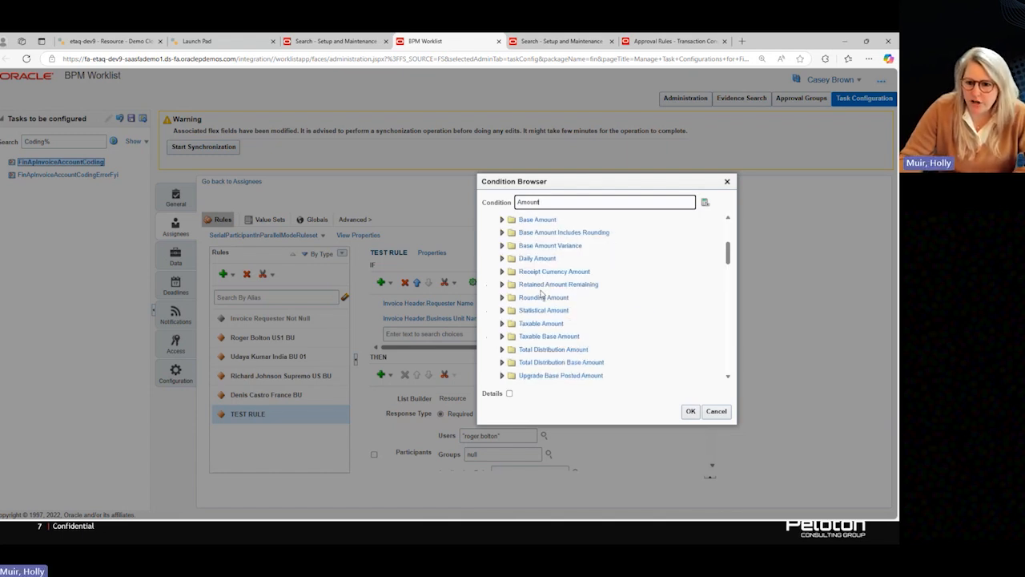
scroll(542, 294, "up", 1)
left_click(522, 263)
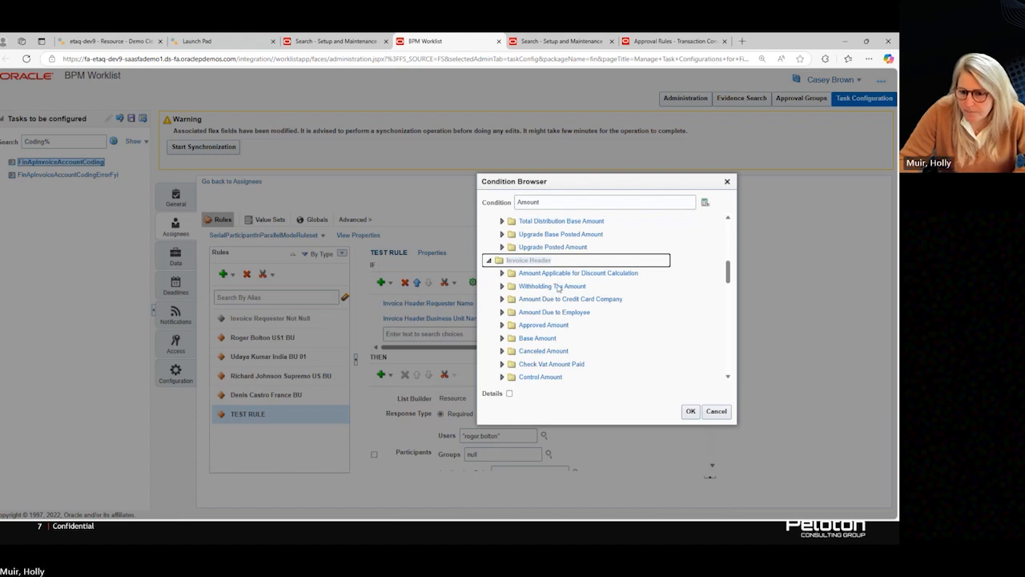
scroll(559, 293, "down", 1)
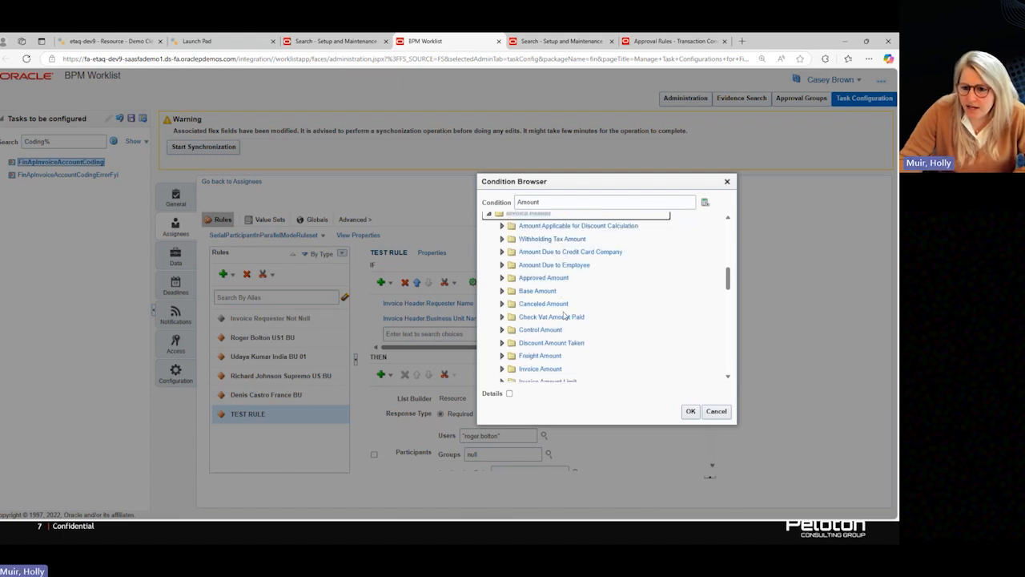
left_click(556, 371)
left_click(690, 412)
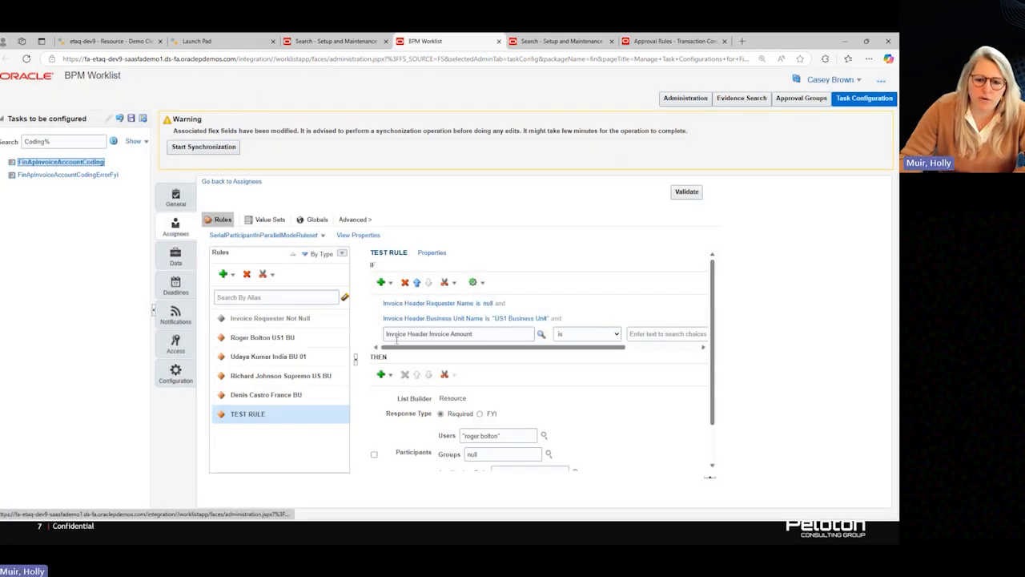
Step: Set the operator of TEST RULE's Invoice Header Invoice Amount test to "same or less than"
left_click_drag(564, 350, 598, 349)
left_click(537, 335)
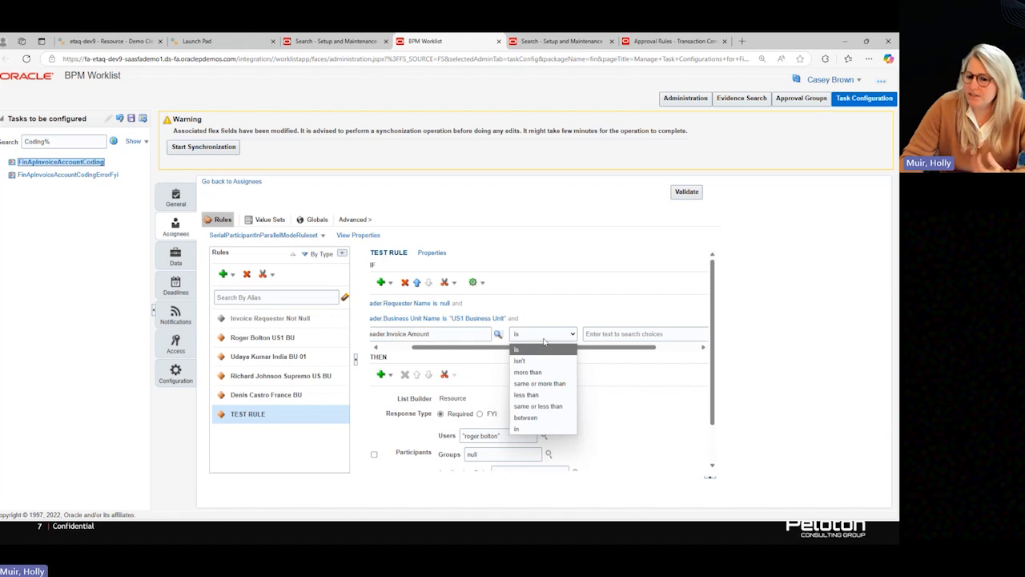
left_click(551, 406)
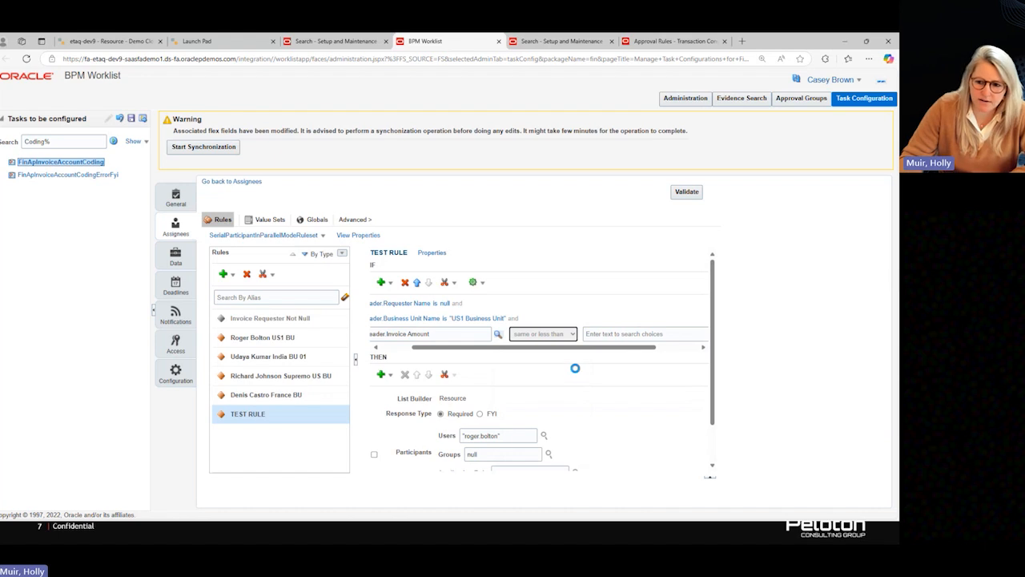
Step: Enter "5000", including the quotation marks, as the comparison value of the Invoice Amount test
left_click_drag(589, 350, 623, 349)
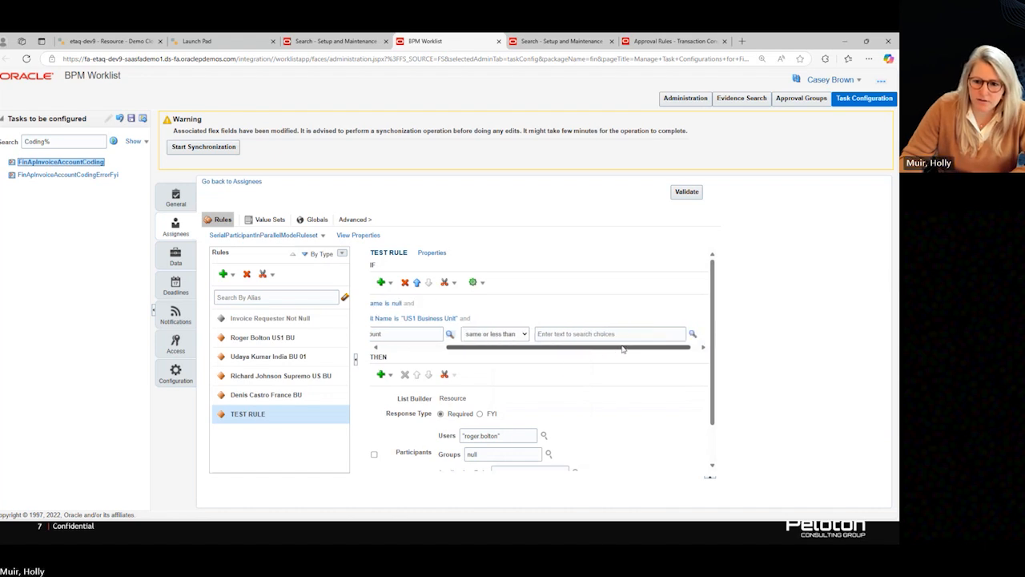
left_click(560, 332)
type("1")
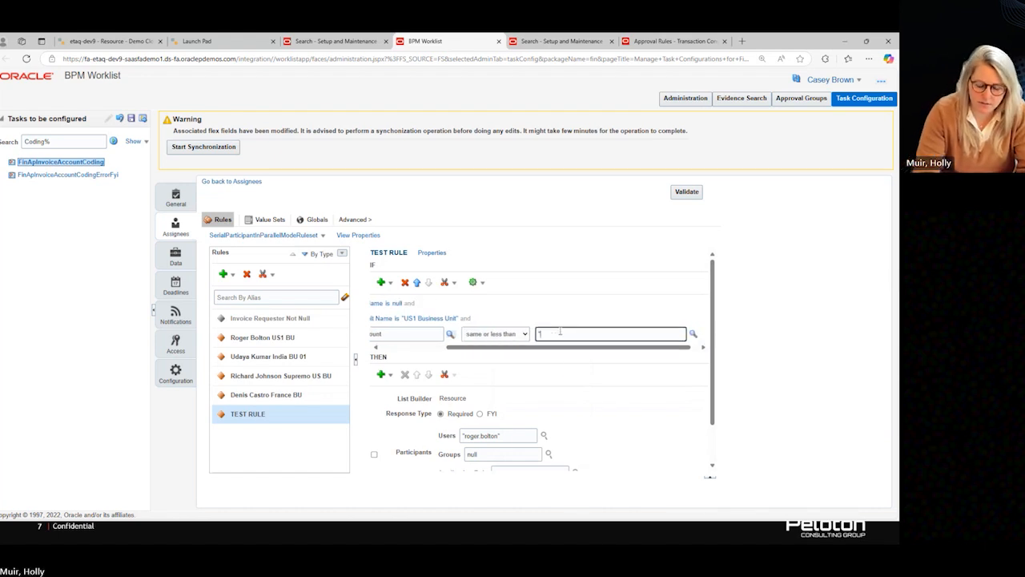
type("5")
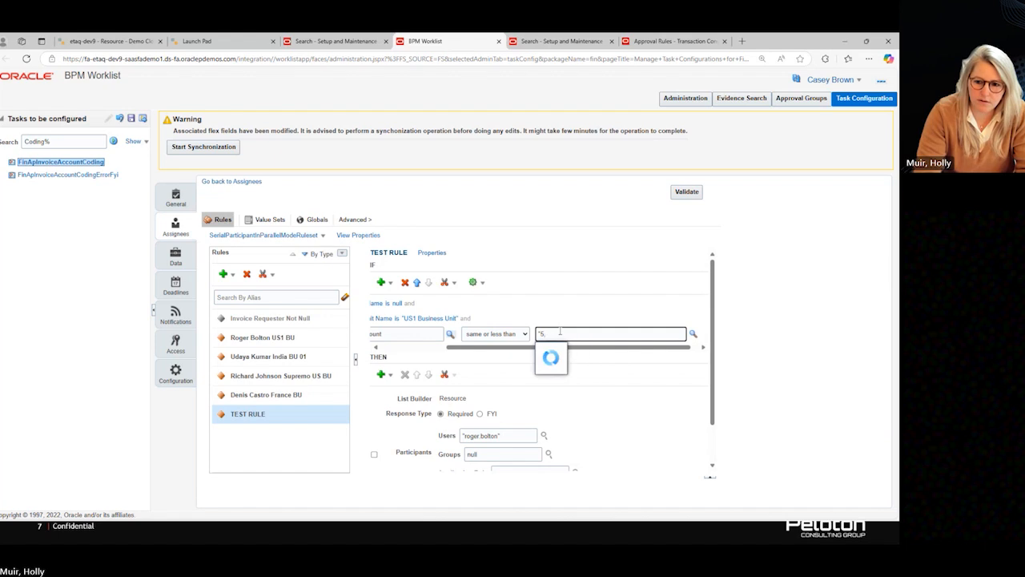
type("000")
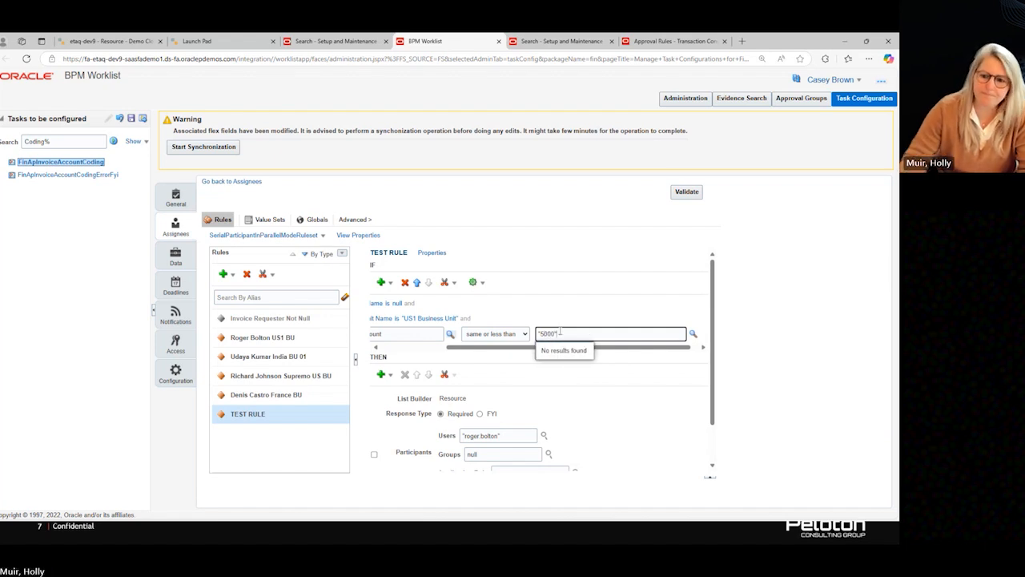
left_click(757, 293)
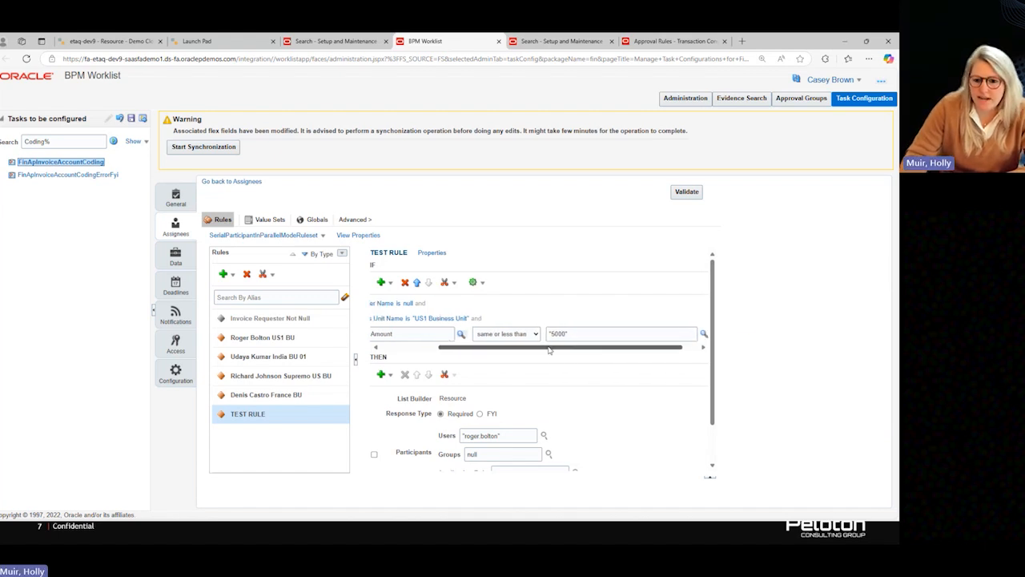
left_click_drag(565, 350, 476, 303)
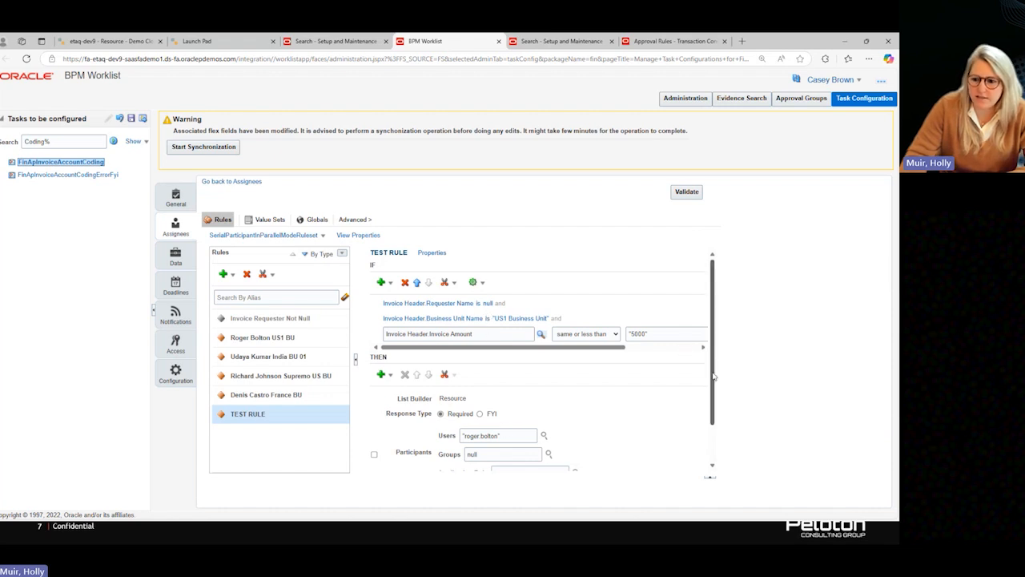
Step: Cut the existing Resource approver action from TEST RULE's THEN section
scroll(714, 376, "down", 2)
left_click(373, 407)
left_click(423, 356)
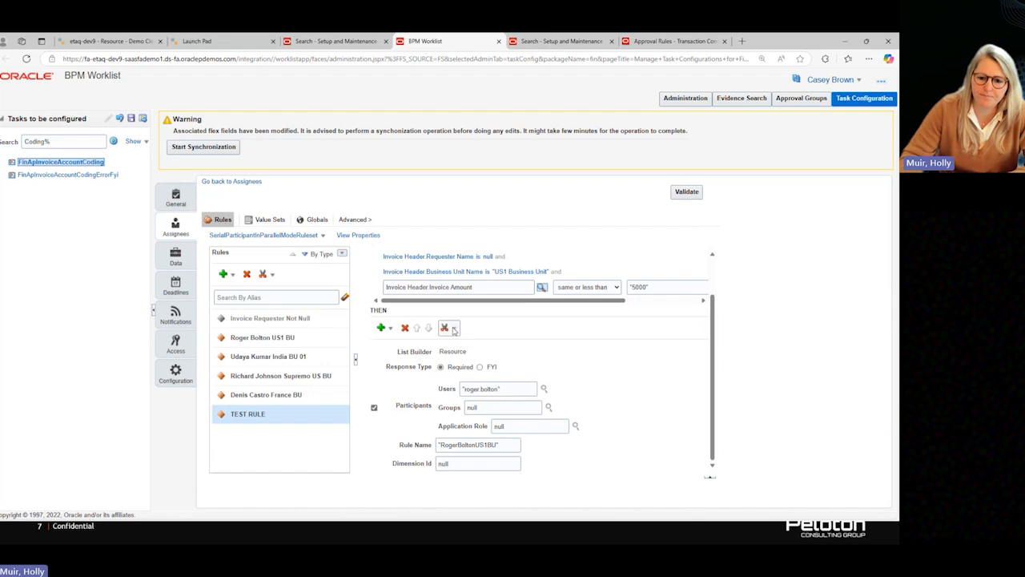
left_click(454, 329)
left_click(466, 346)
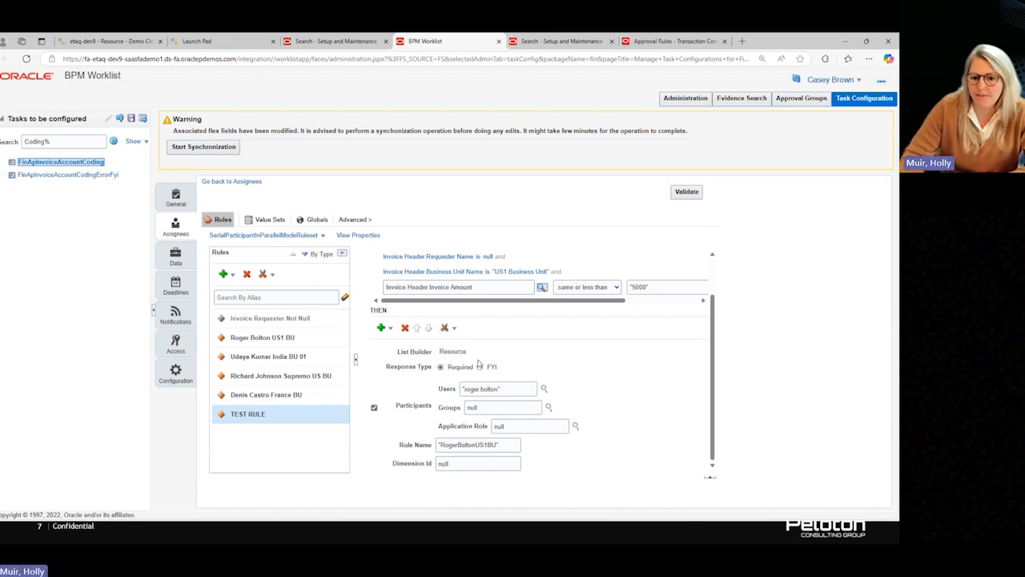
Step: Add an approver action with the Job Level list builder to TEST RULE's THEN section
left_click(390, 375)
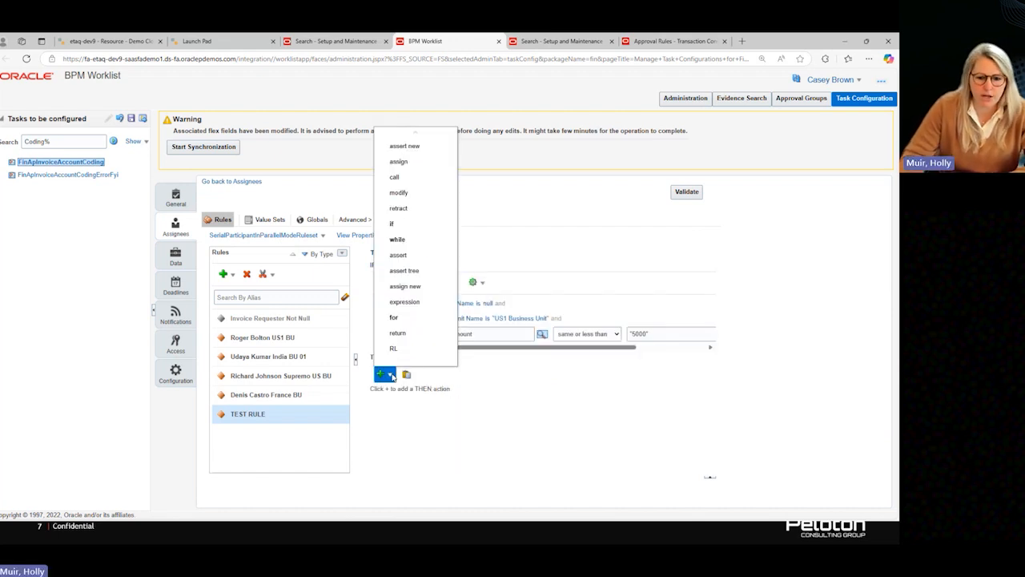
mouse_move(411, 361)
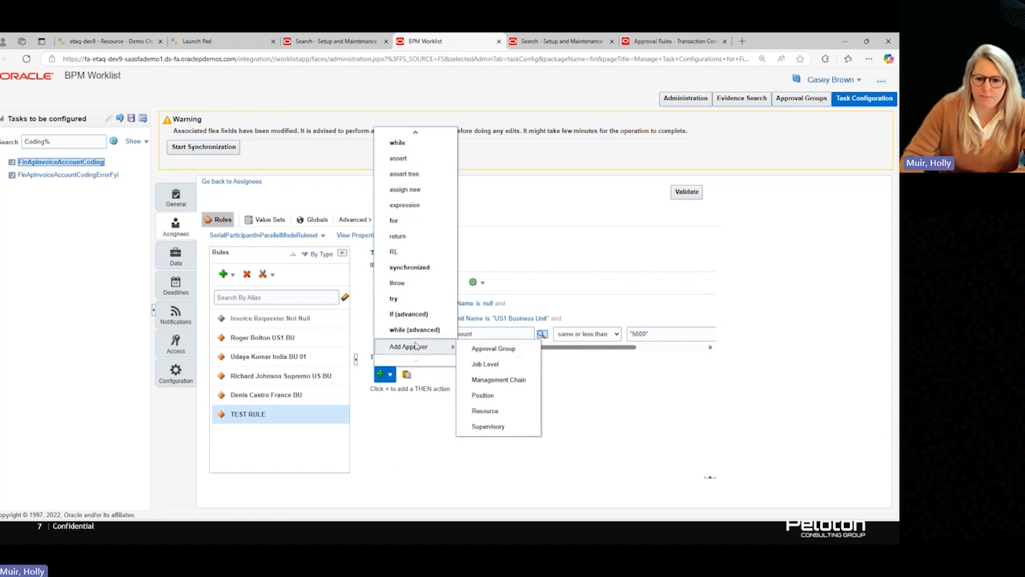
left_click(496, 366)
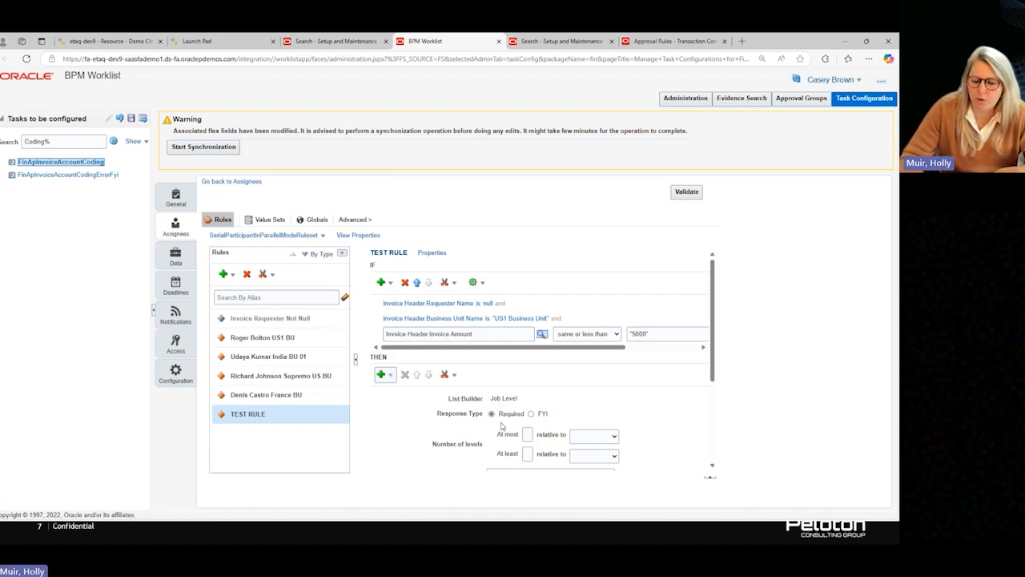
Step: Set the Job Level action's number of levels to at most 1 and at least 1
scroll(501, 426, "down", 1)
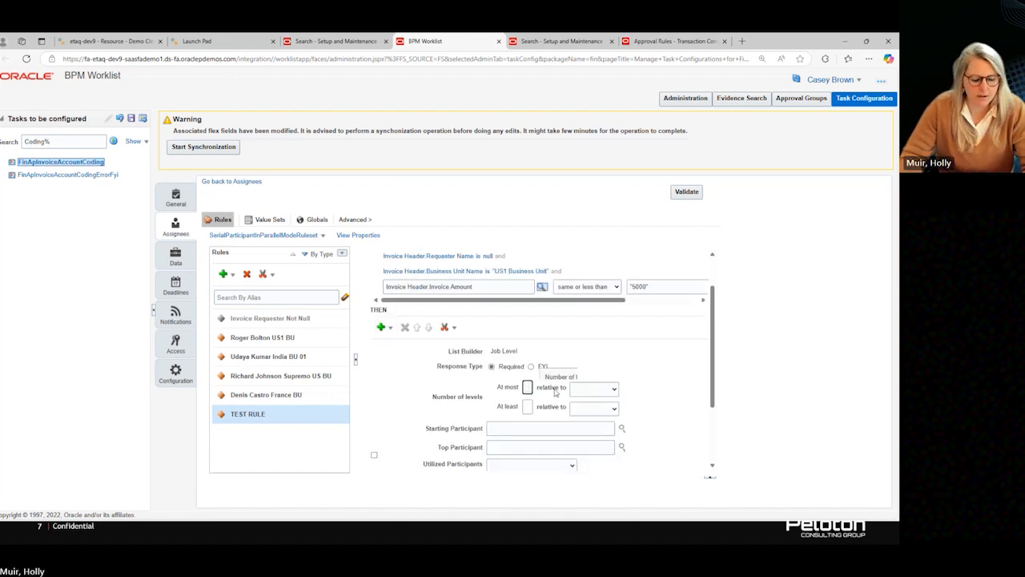
type("1")
left_click(529, 407)
type("1")
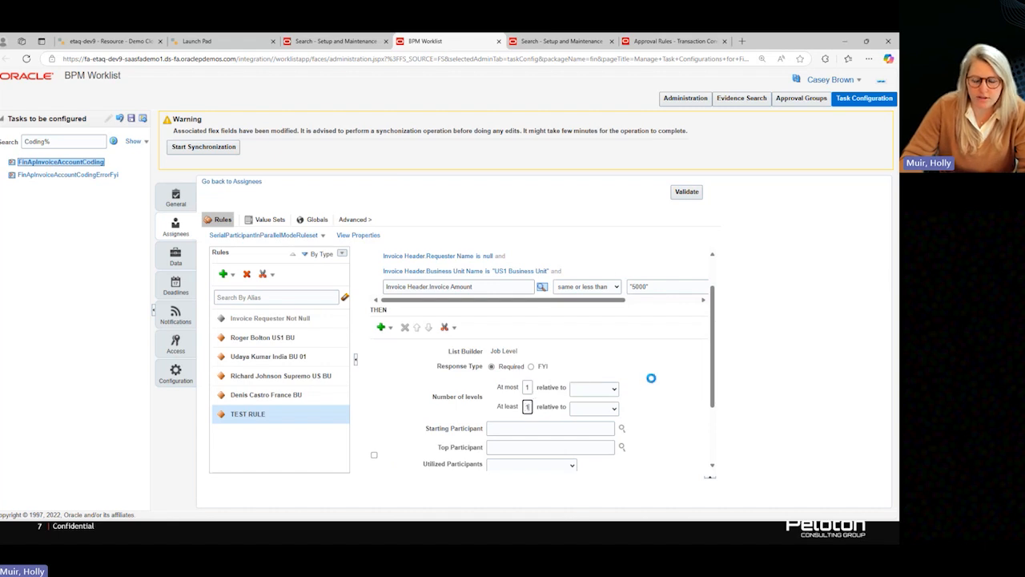
left_click(614, 389)
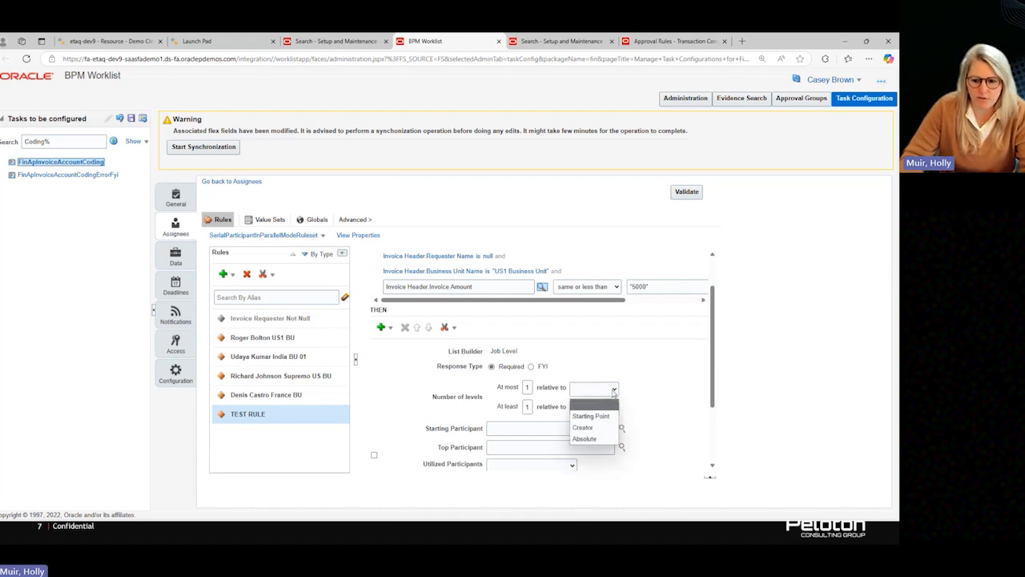
left_click(627, 360)
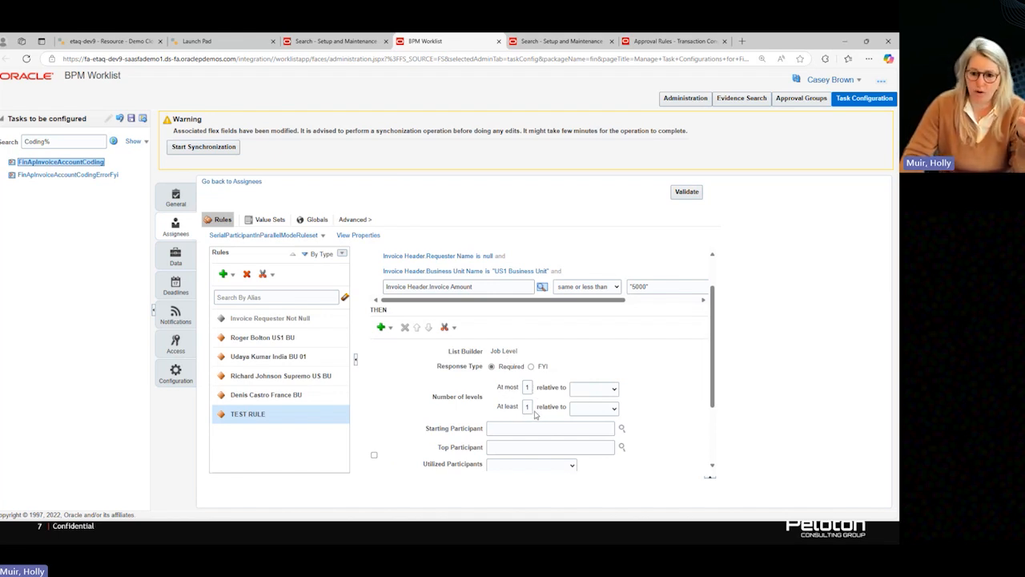
left_click(529, 387)
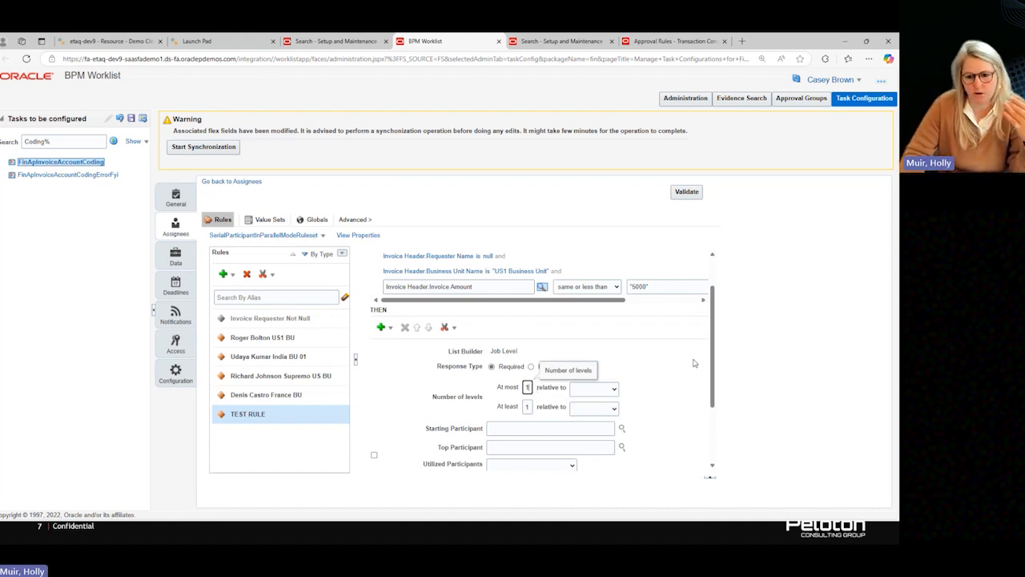
Step: Make both the at most and at least level counts relative to Starting Point
left_click(614, 389)
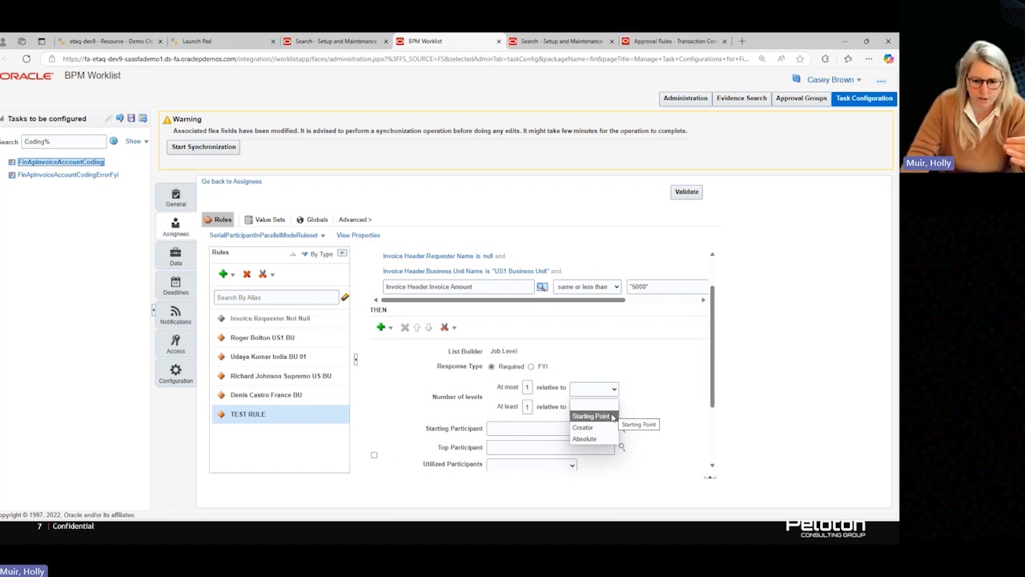
left_click(593, 415)
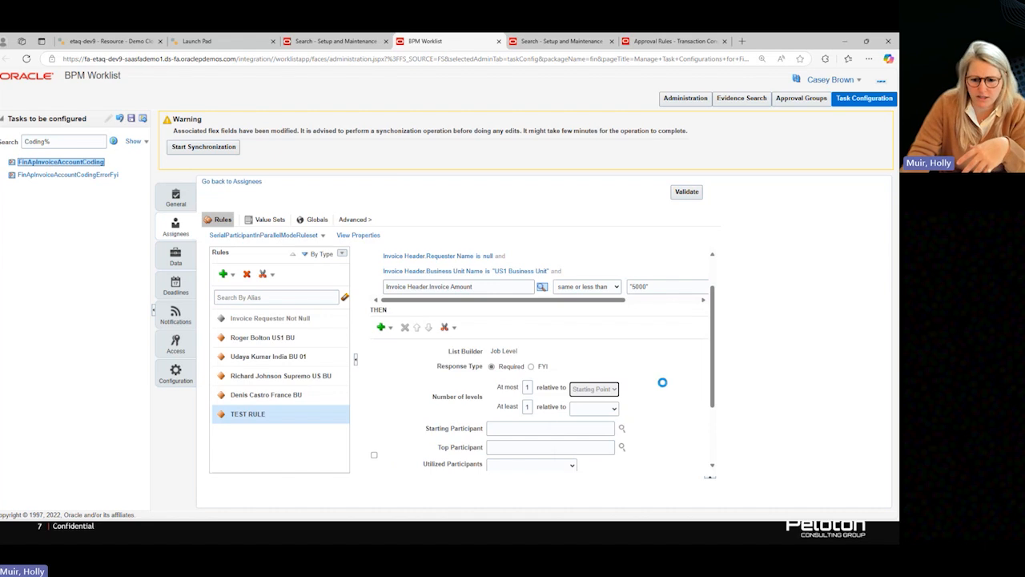
scroll(664, 383, "down", 1)
left_click(614, 362)
left_click(596, 388)
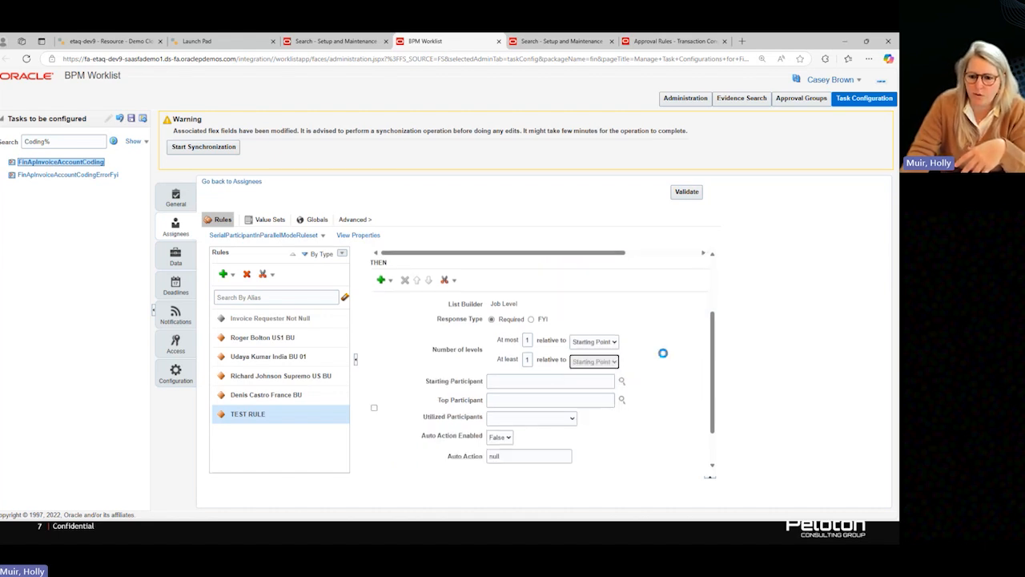
Step: Examine the Starting Participant, Top Participant, Utilized Participants and Auto Action Enabled settings of the Job Level action
left_click(519, 383)
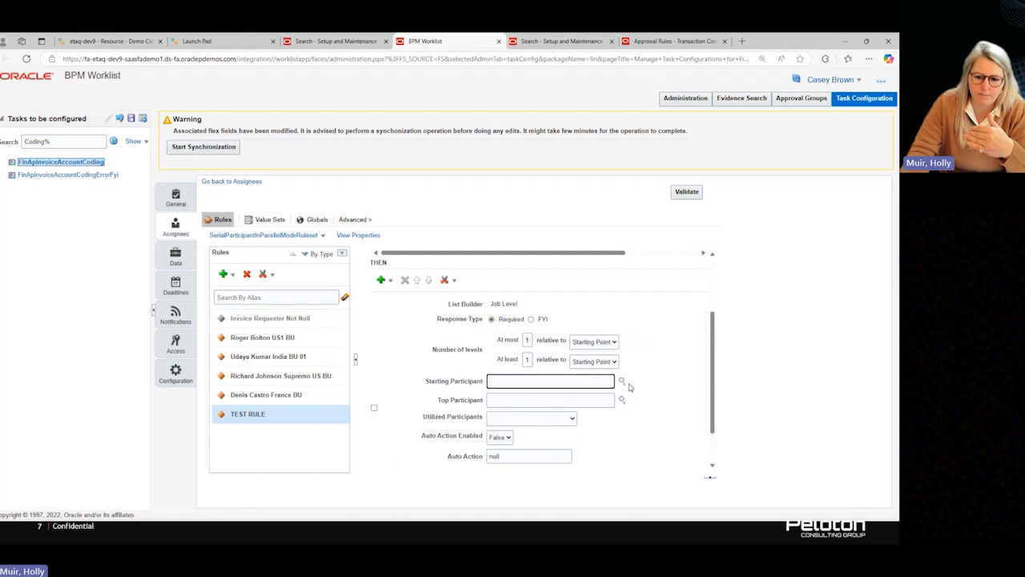
scroll(629, 387, "up", 3)
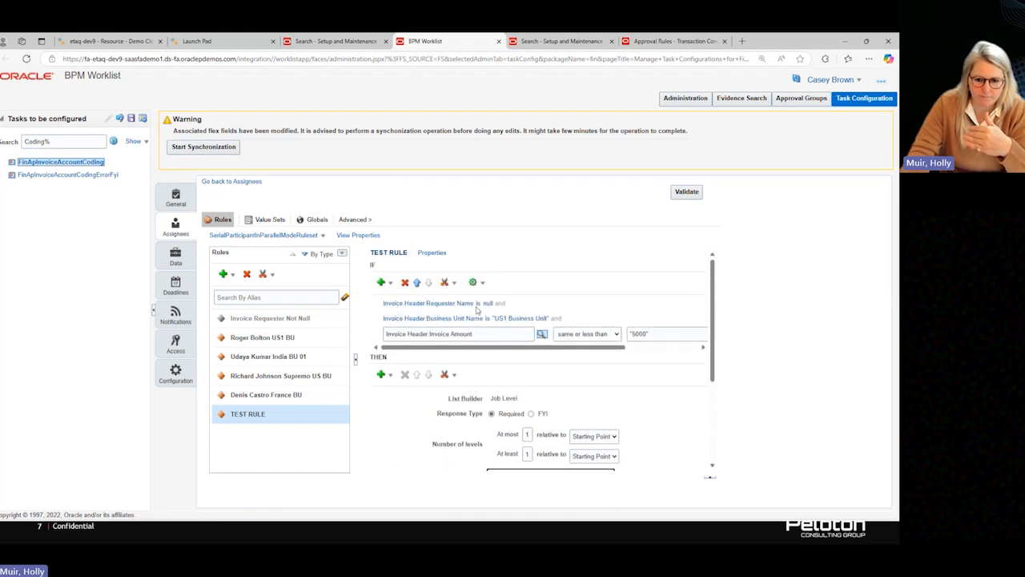
scroll(624, 403, "down", 3)
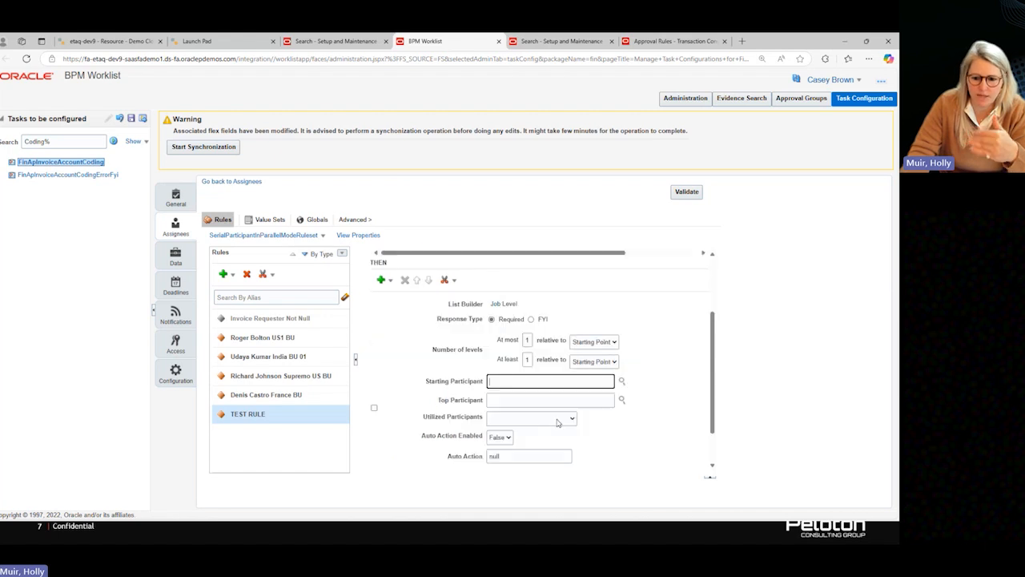
left_click(530, 400)
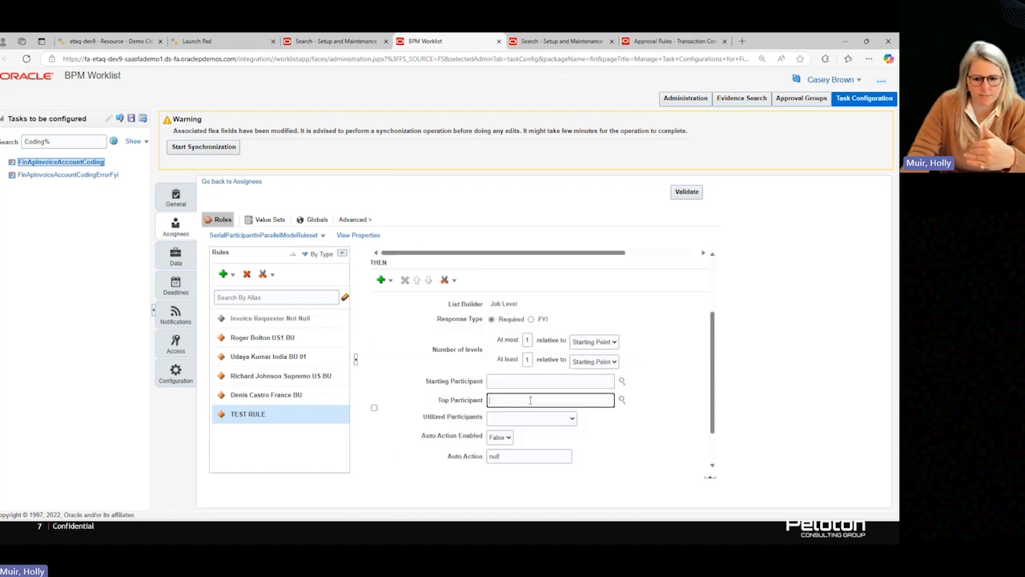
left_click(534, 418)
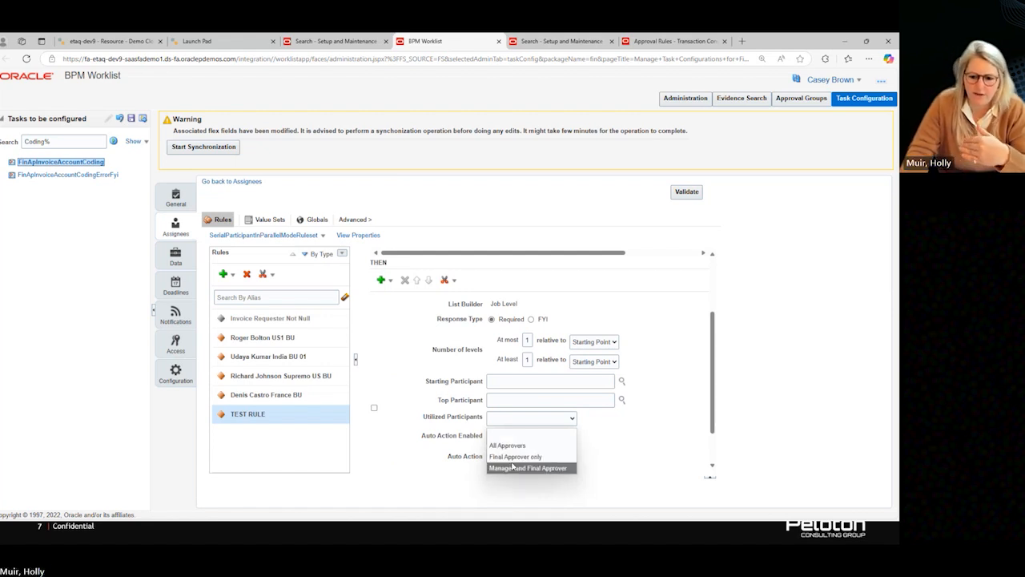
left_click(619, 459)
left_click_drag(424, 419, 490, 425)
left_click(629, 443)
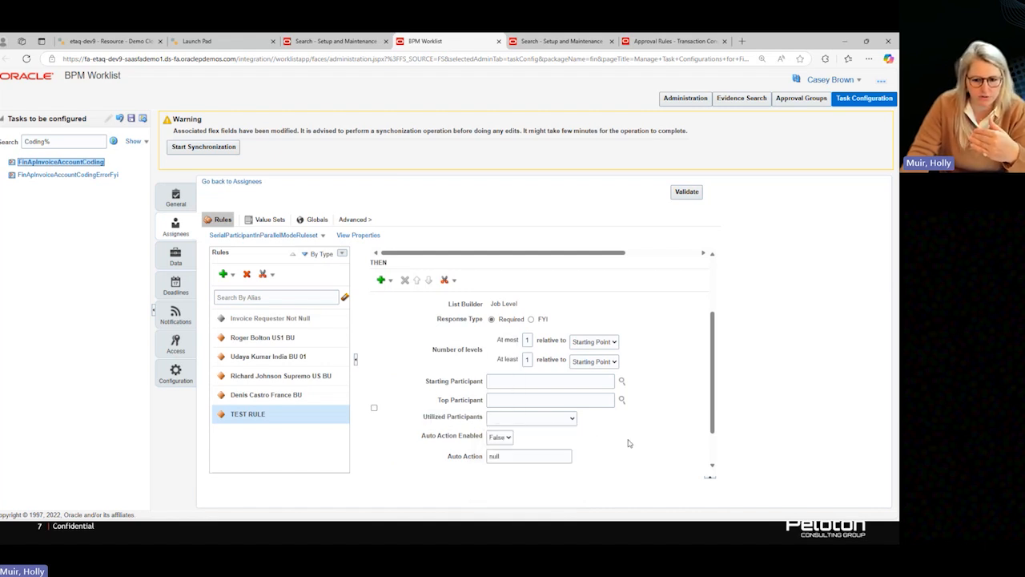
left_click_drag(422, 435, 487, 443)
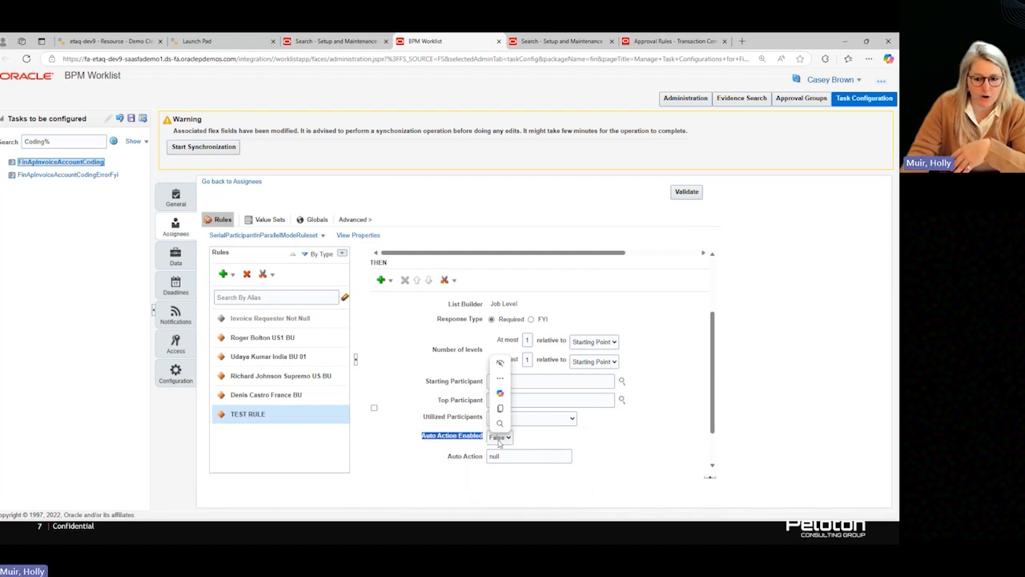
left_click(559, 442)
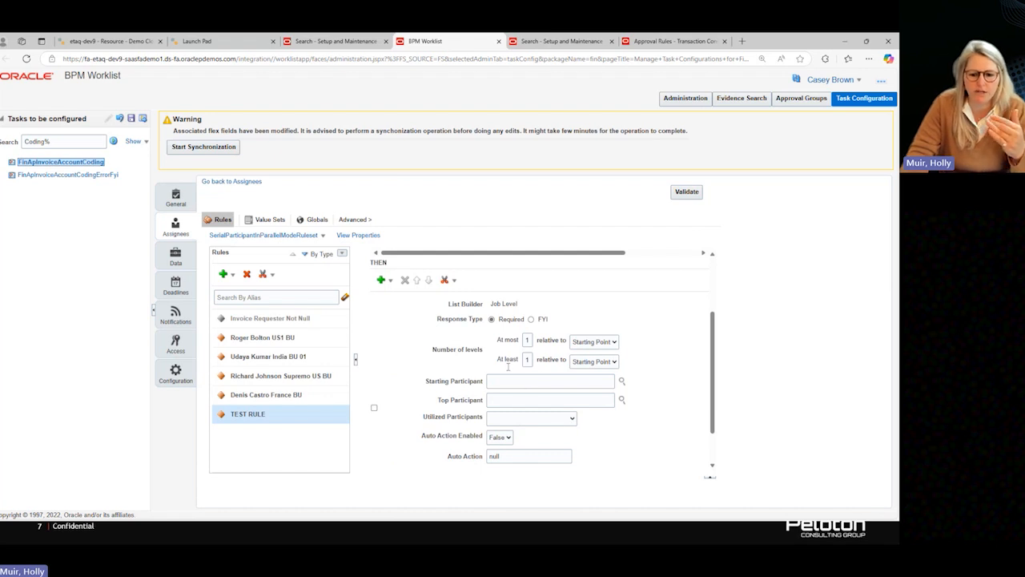
Step: Set Auto Action Enabled to True for the Job Level action
left_click(508, 438)
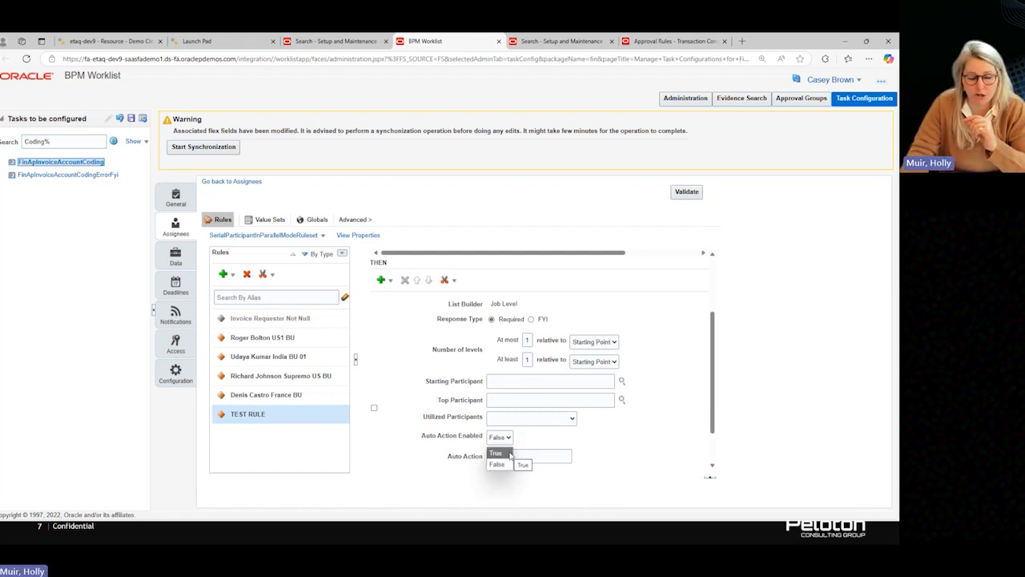
left_click(510, 455)
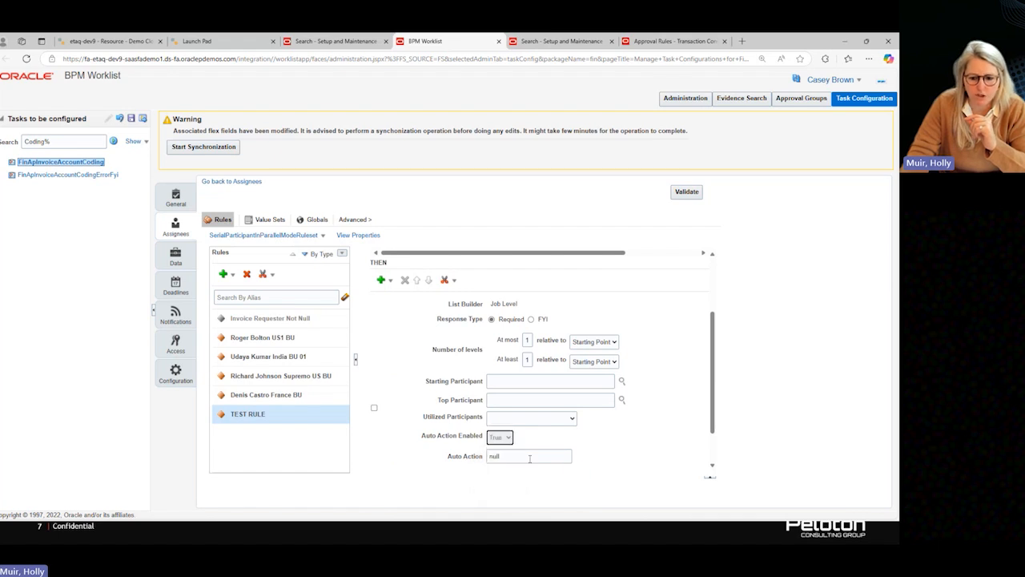
Step: Try TRUE as the Job Level action's Auto Action value and restore the field to null
double_click(502, 456)
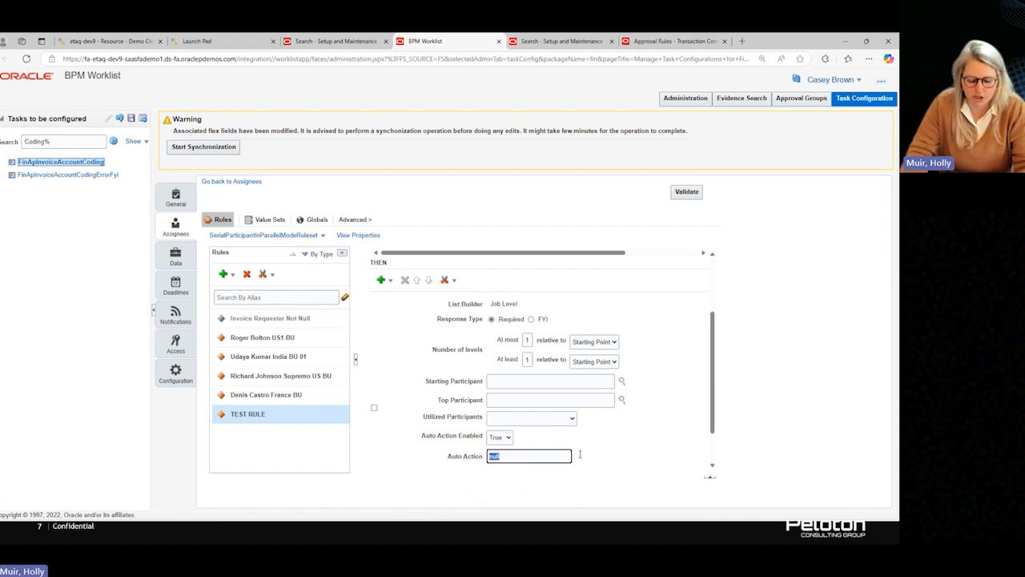
key("BackSpace")
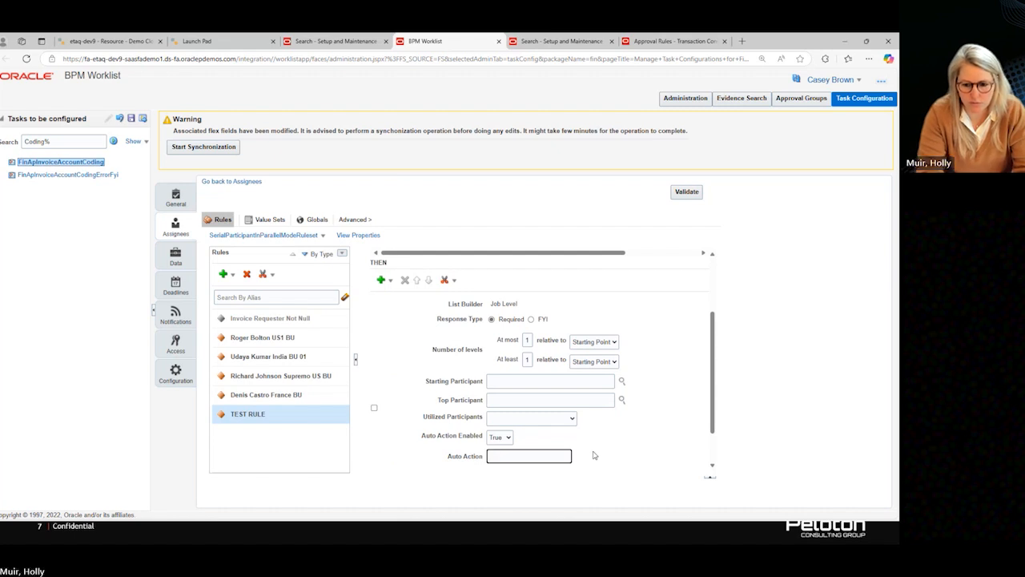
type("TRUE")
left_click(592, 455)
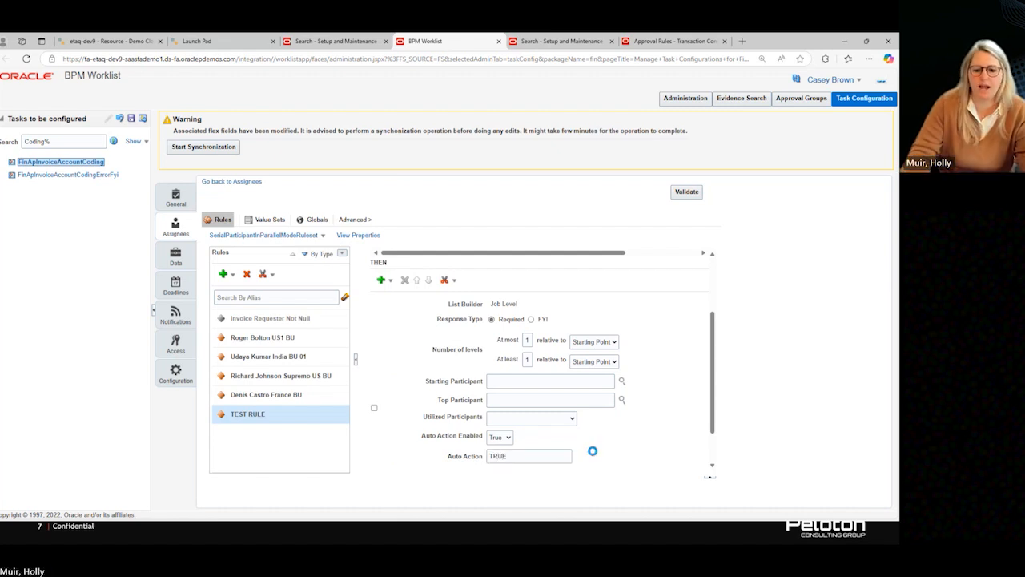
double_click(515, 456)
type("null")
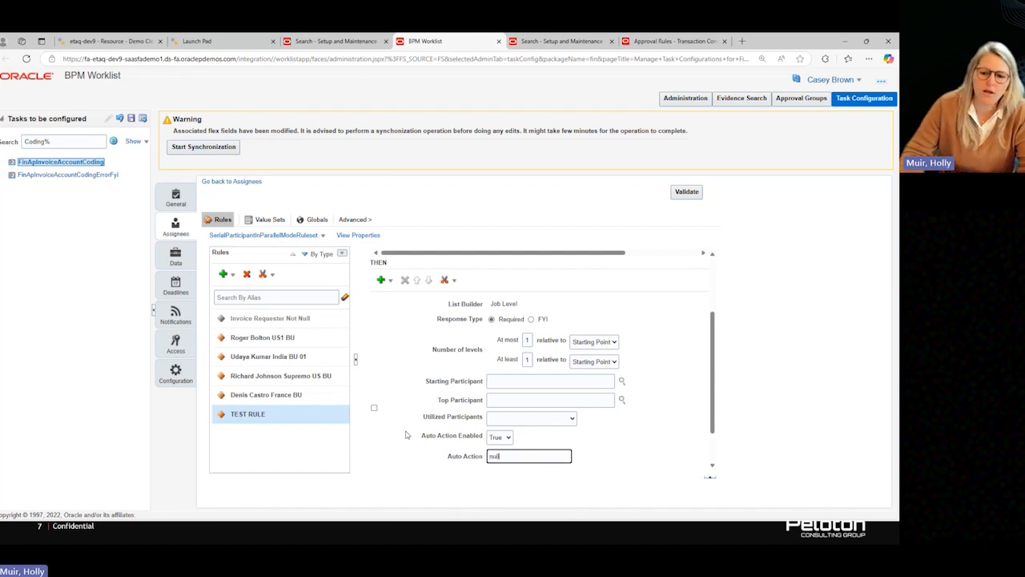
Step: Add a Resource approver action after the Job Level action in TEST RULE's THEN section
left_click(645, 446)
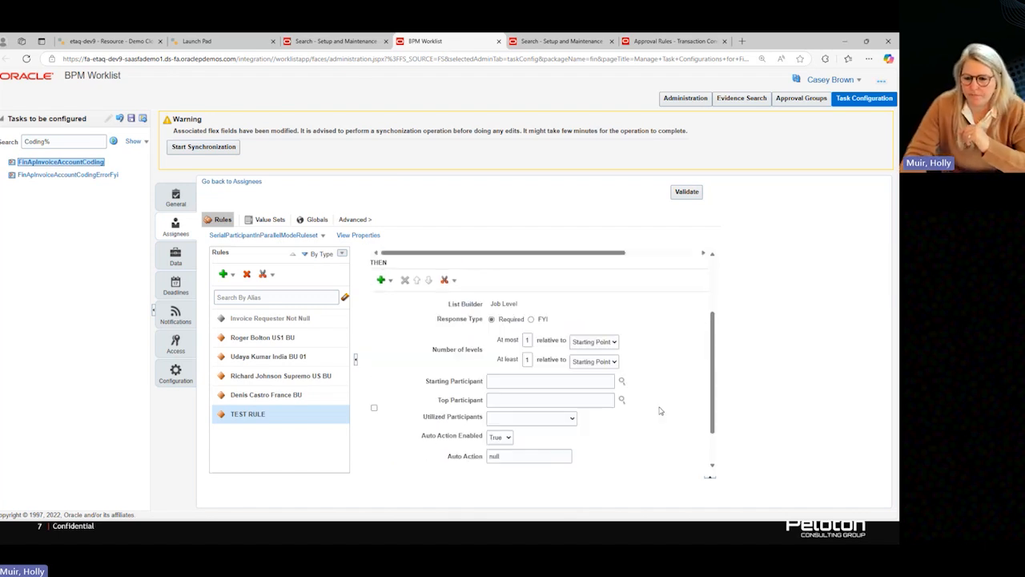
scroll(661, 400, "up", 2)
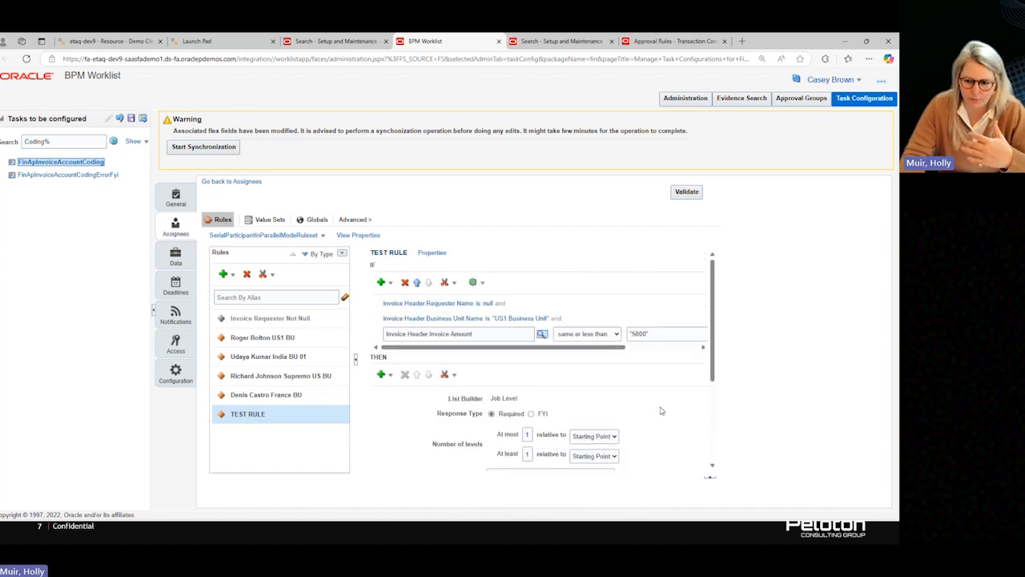
scroll(608, 392, "down", 2)
scroll(473, 393, "down", 1)
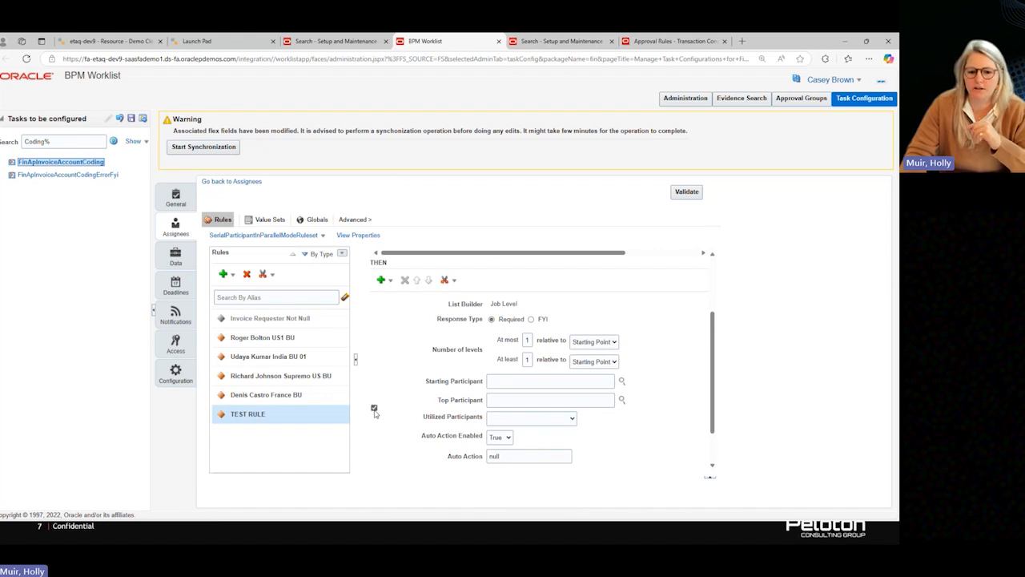
left_click(390, 280)
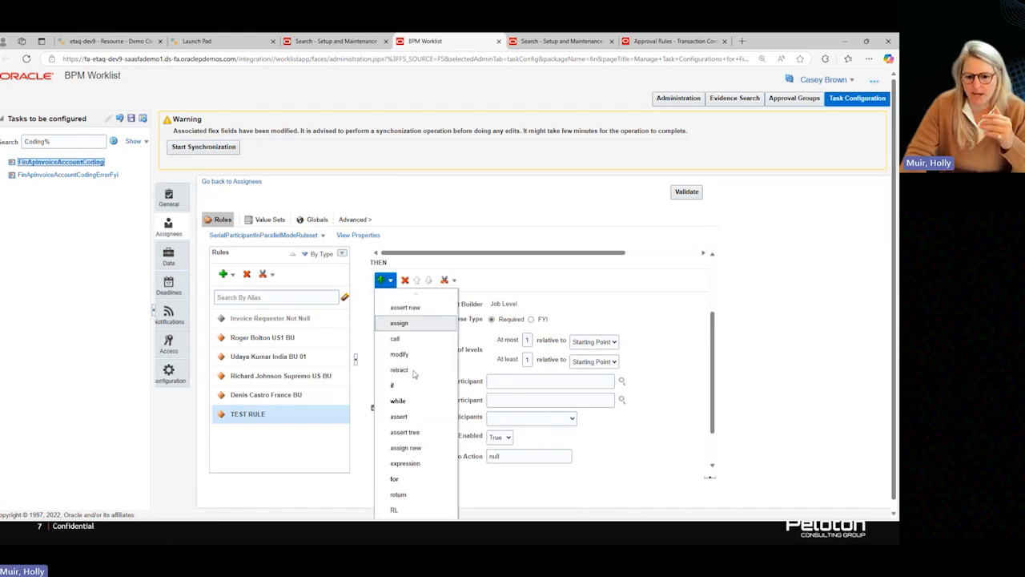
scroll(414, 374, "down", 3)
mouse_move(413, 509)
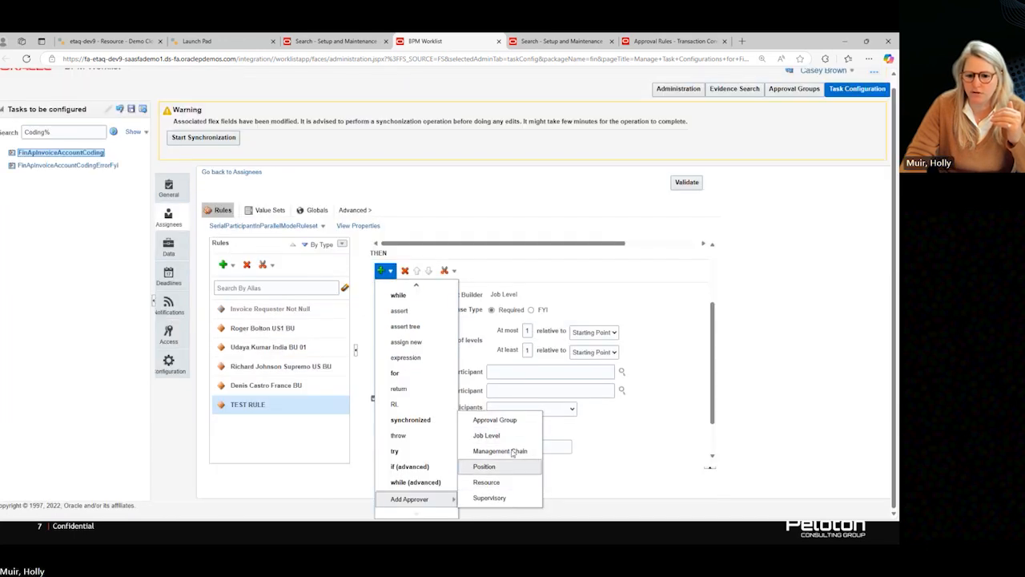
left_click(486, 483)
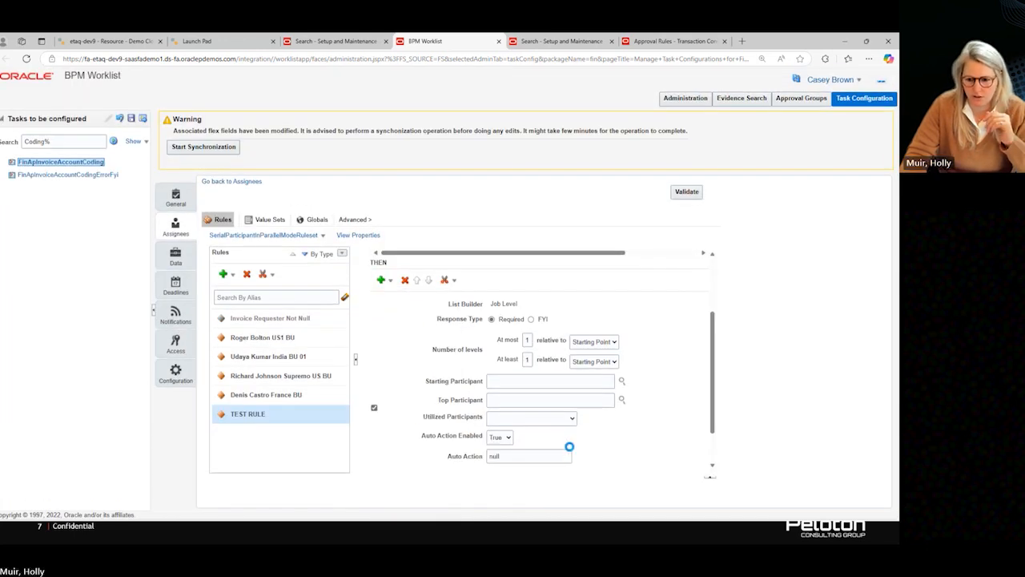
Step: Examine the new Resource action's response type and participant fields alongside the Job Level action and the rule conditions
scroll(632, 415, "up", 2)
scroll(633, 415, "down", 2)
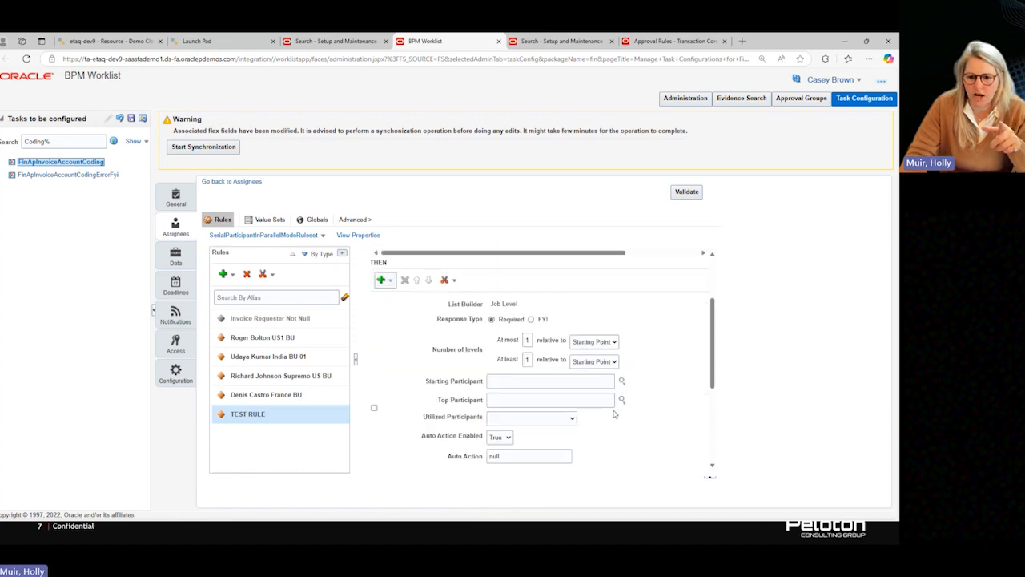
scroll(517, 332, "down", 4)
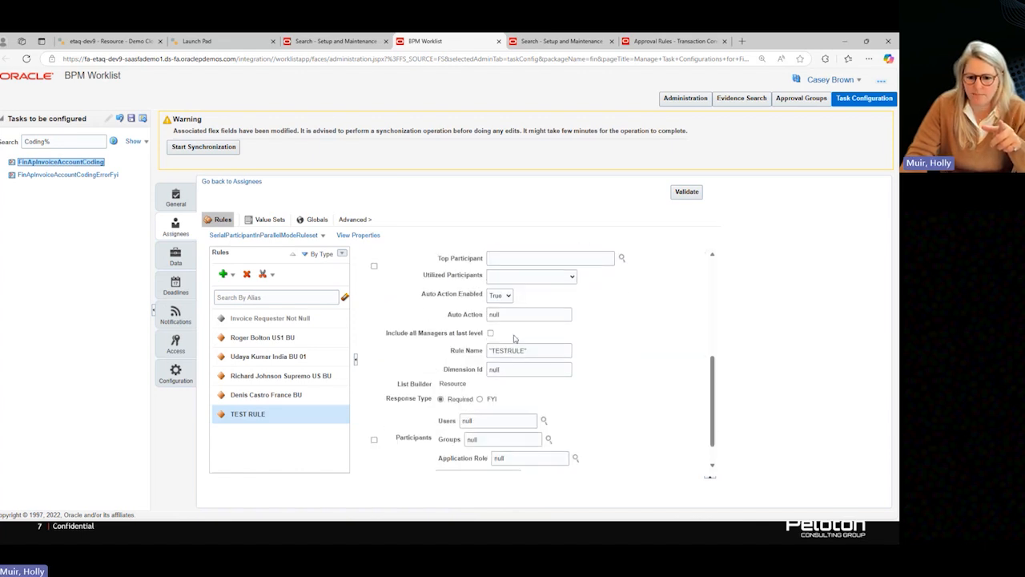
left_click(374, 439)
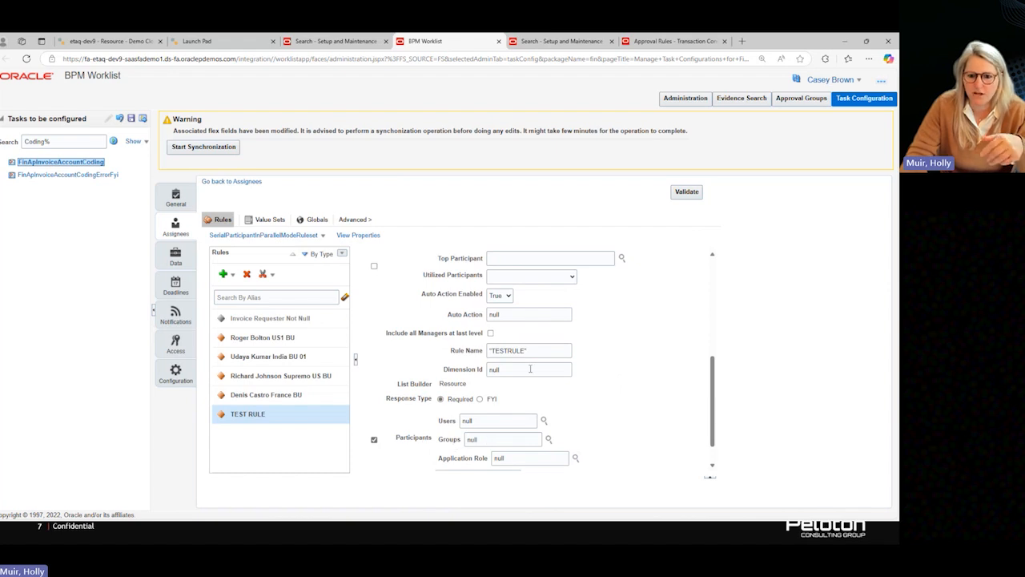
scroll(481, 384, "up", 3)
scroll(513, 340, "up", 2)
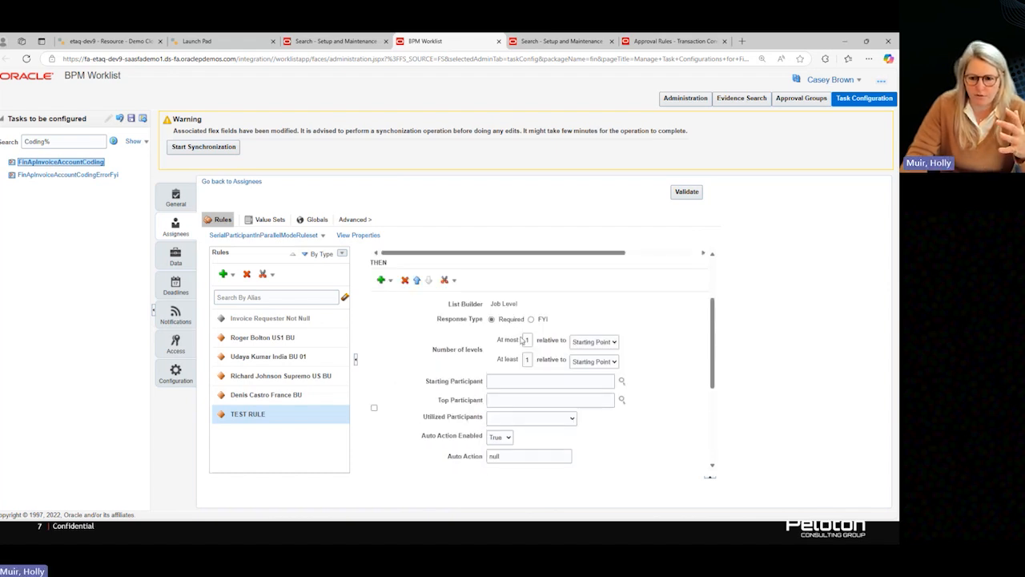
scroll(497, 345, "down", 5)
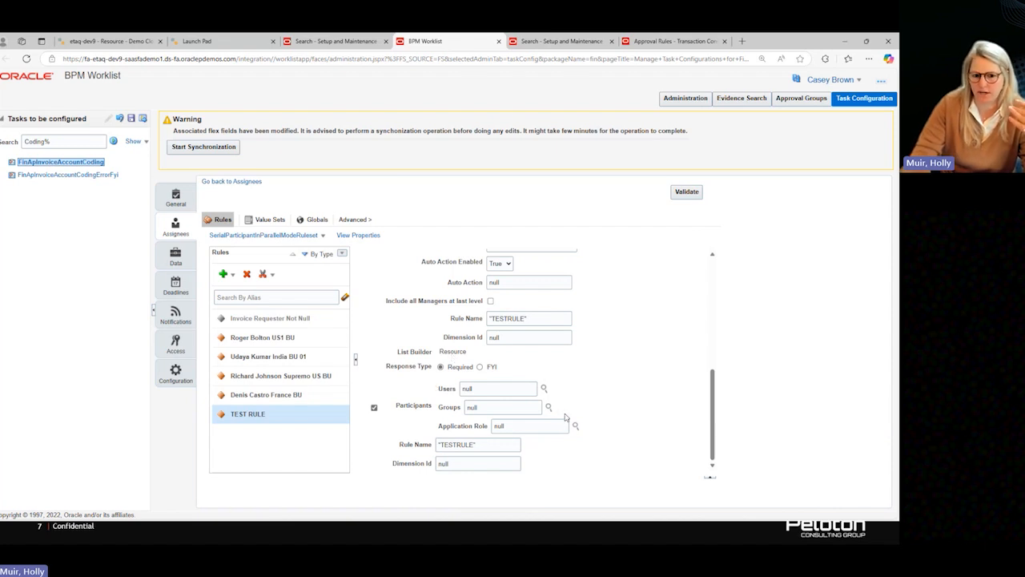
scroll(565, 417, "up", 10)
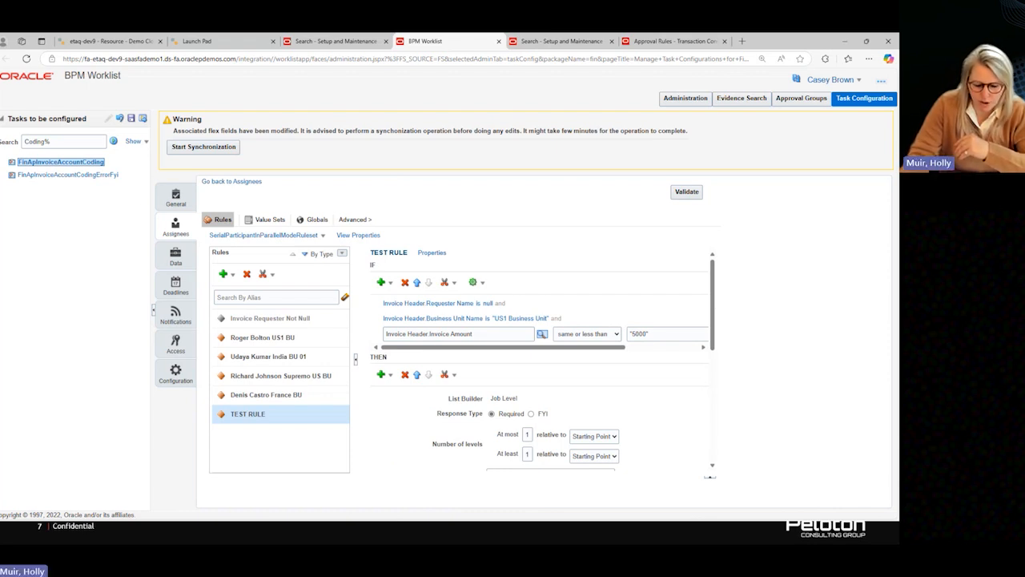
key("alt+Tab")
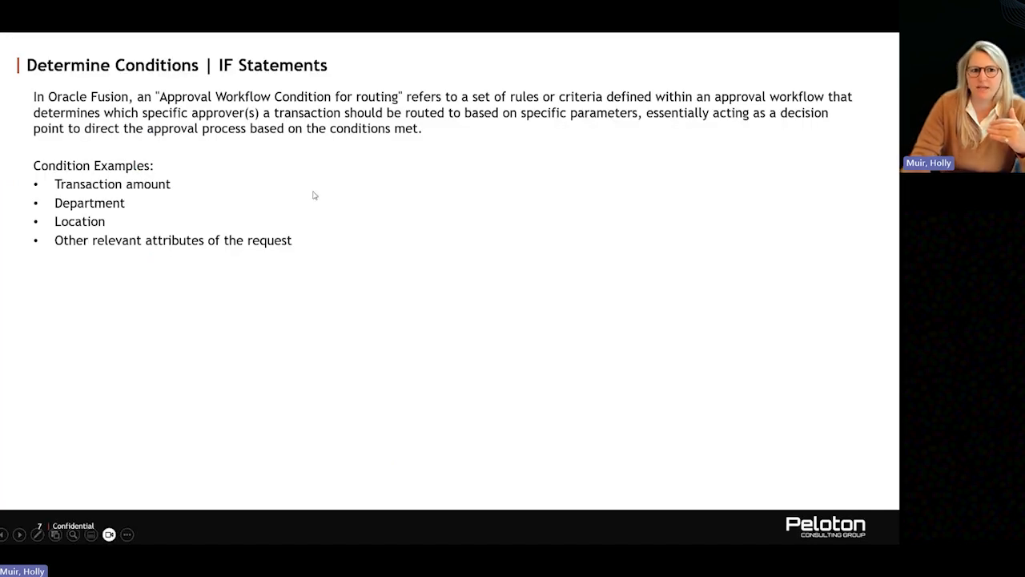
key("Right")
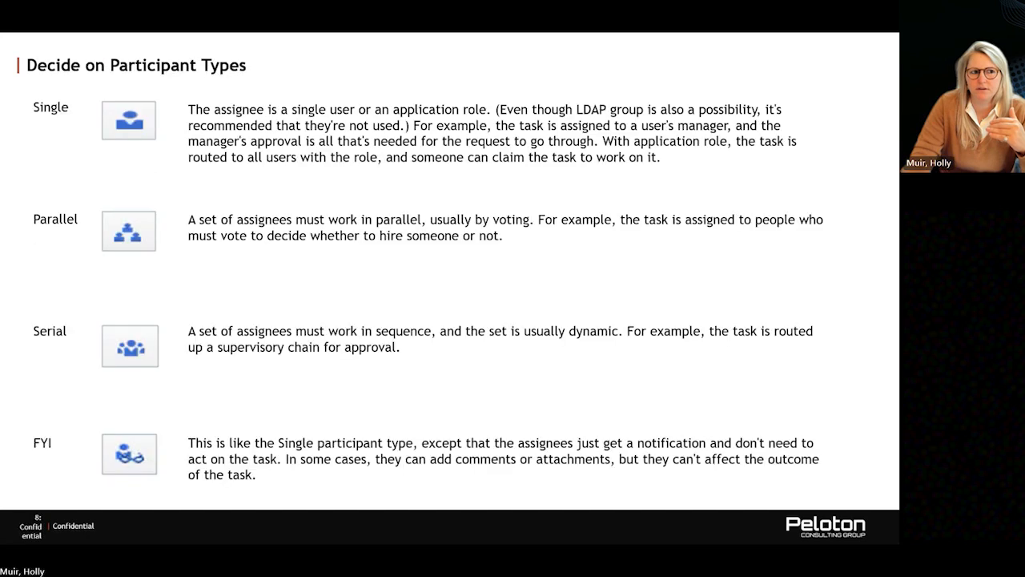
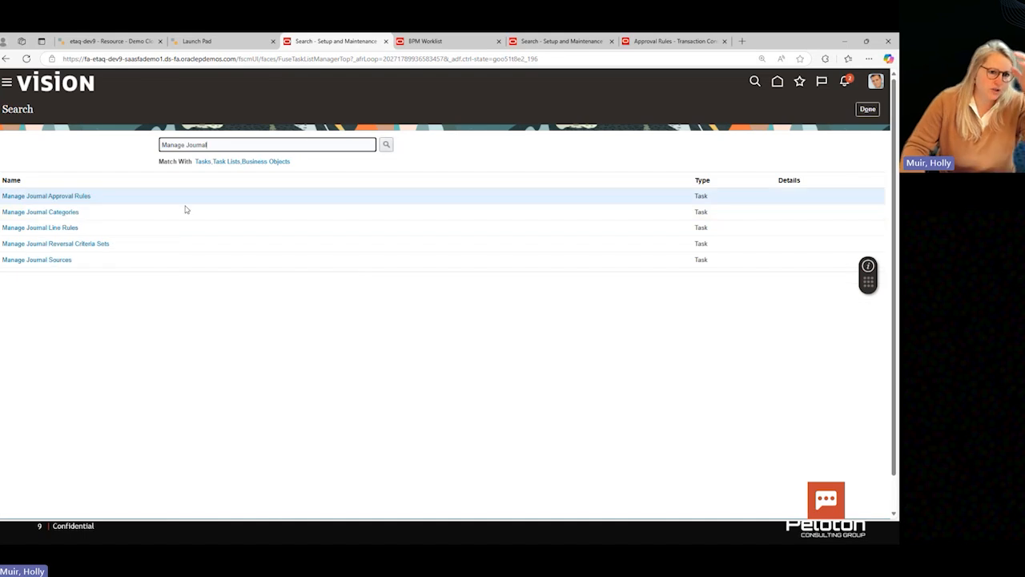
Step: Open the Manage Journal Approval Rules task, search the configurable tasks for Journal and open FinGlJournalApproval
left_click(46, 196)
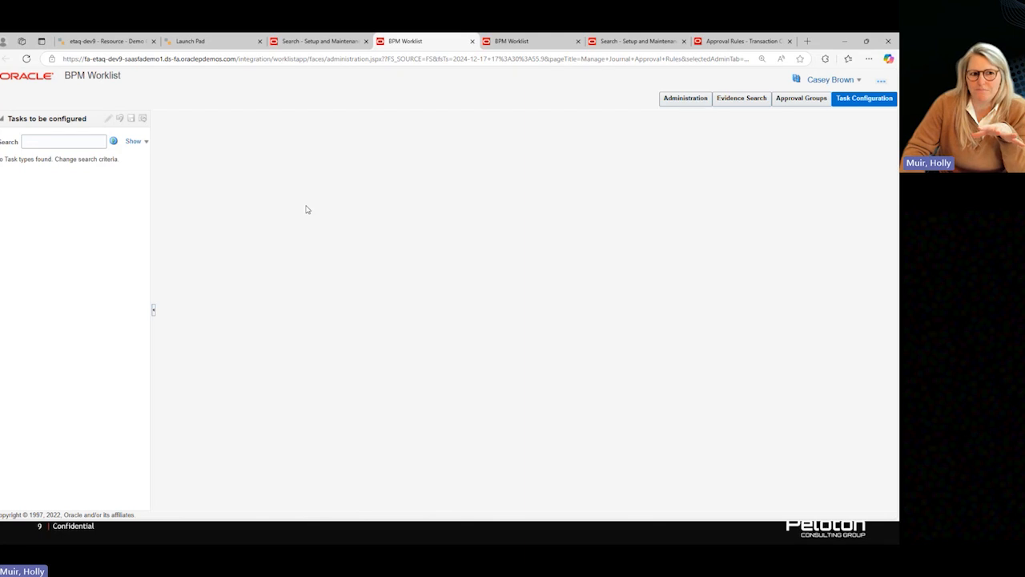
left_click(49, 141)
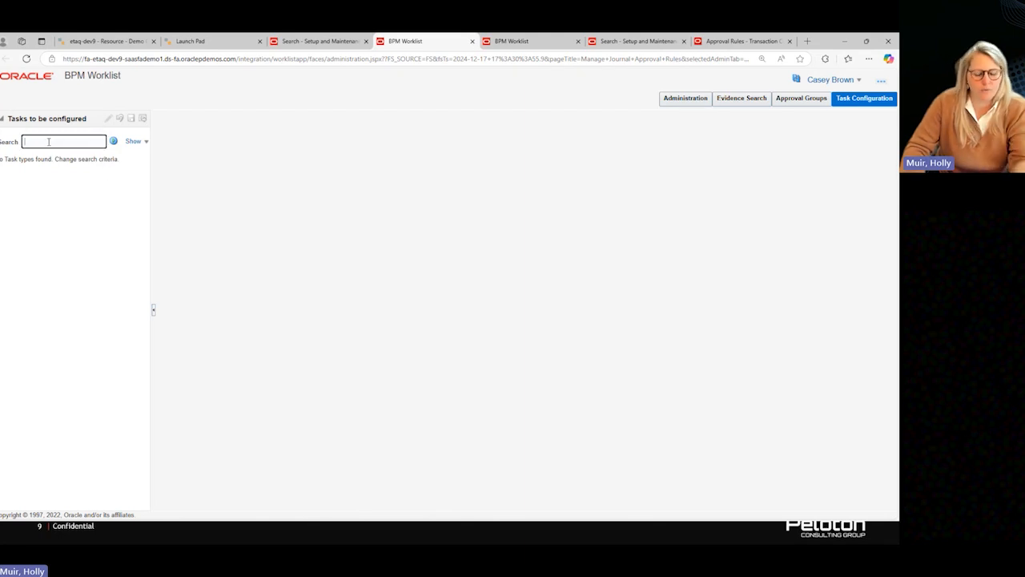
type("Journal")
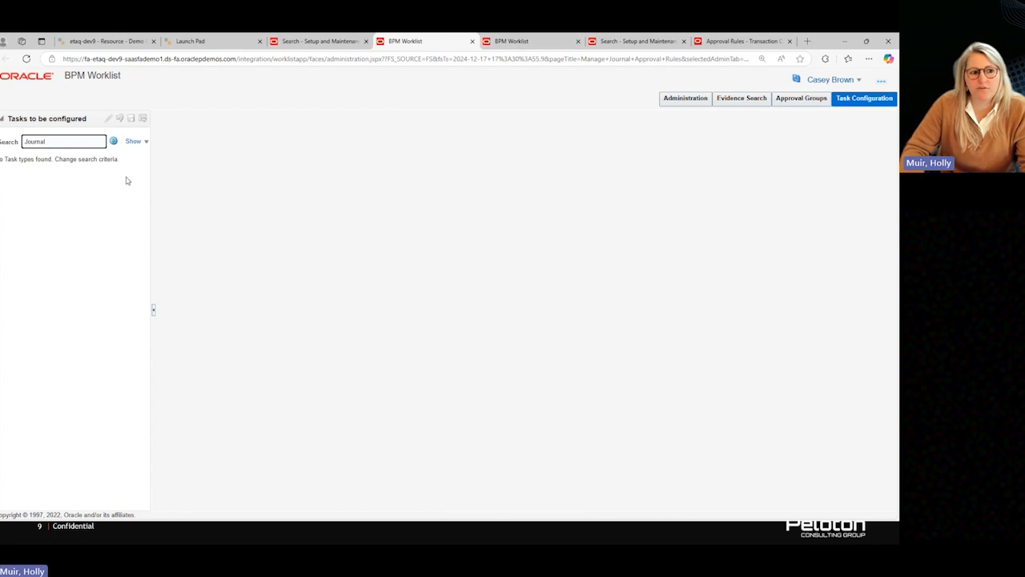
left_click(113, 141)
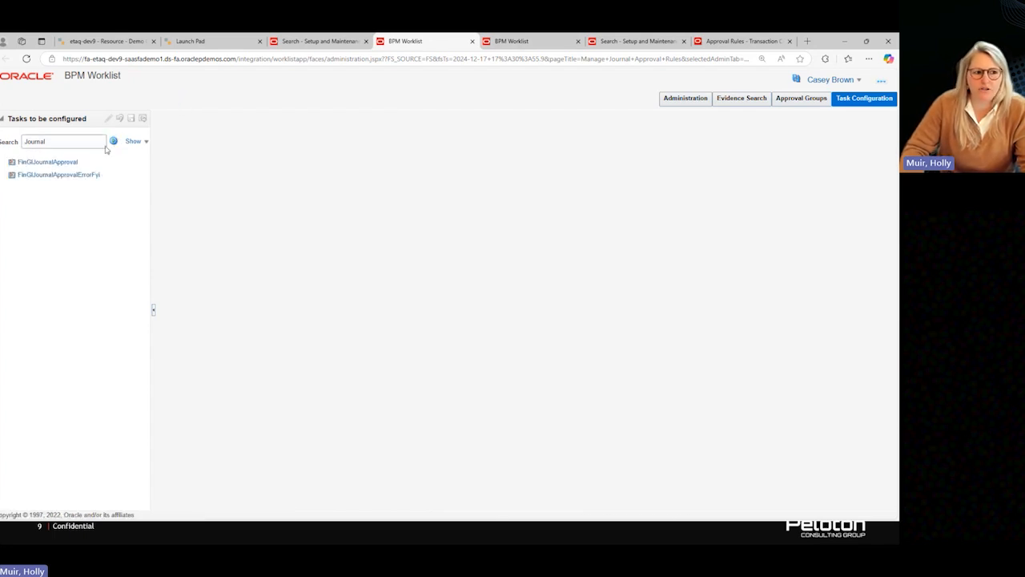
left_click(38, 164)
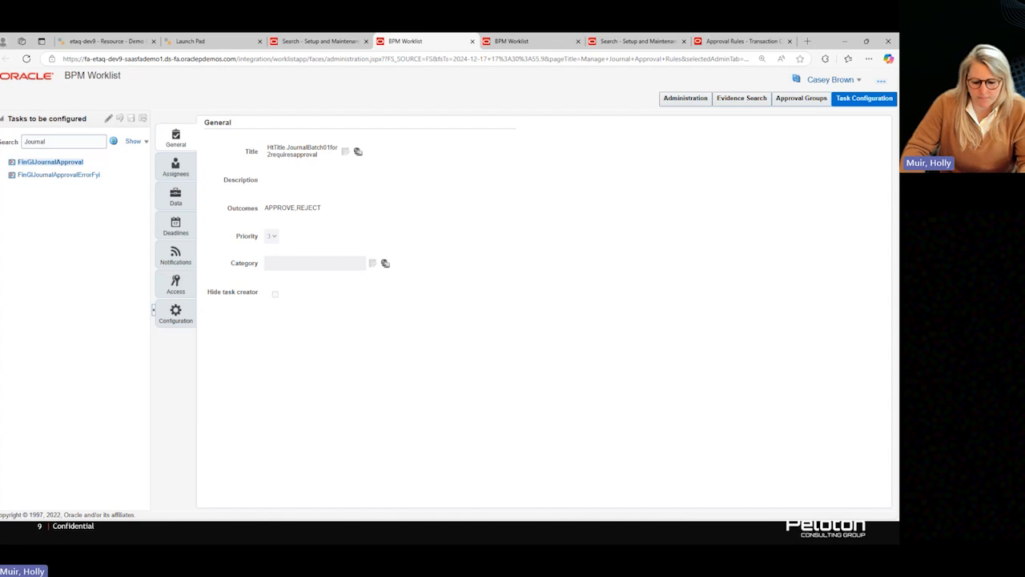
Step: Switch to the Invoice Approval Sample Template_EXAMPLE.xlsm workbook in Excel and examine its Instructions sheet, from the overview through the sample rules and loading guidance
key("alt+Tab")
left_click(389, 304)
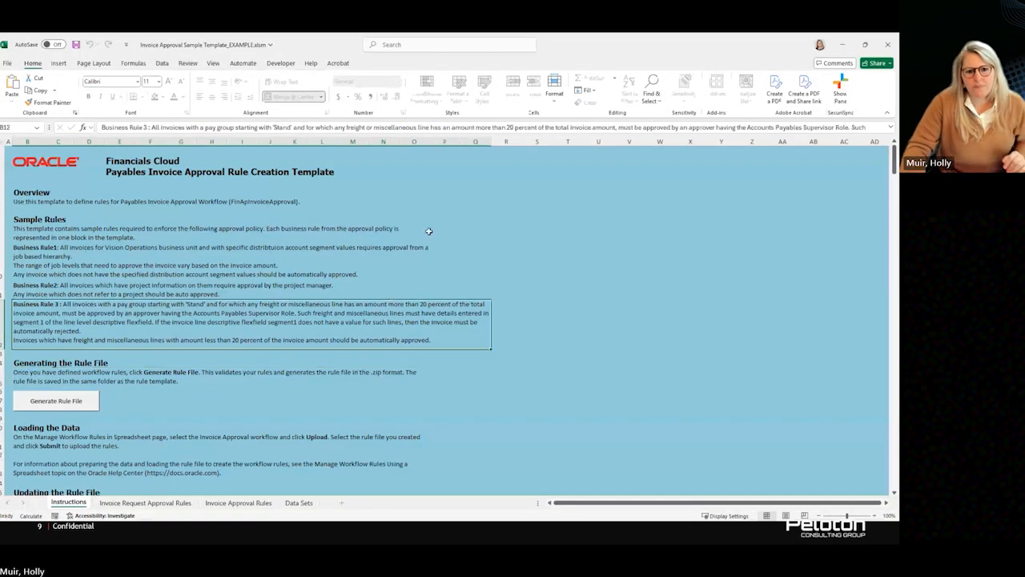
left_click(430, 230)
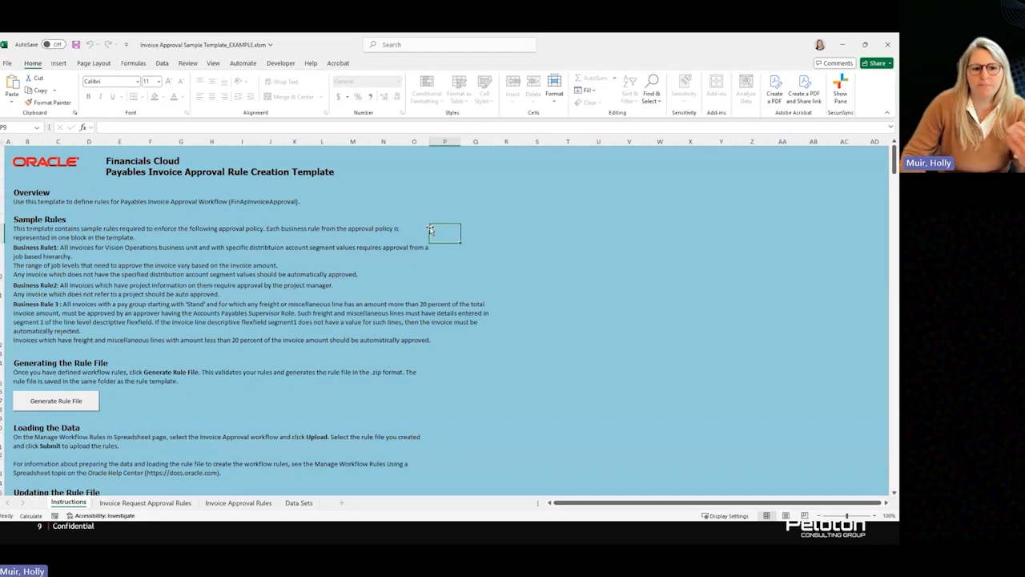
left_click(149, 173)
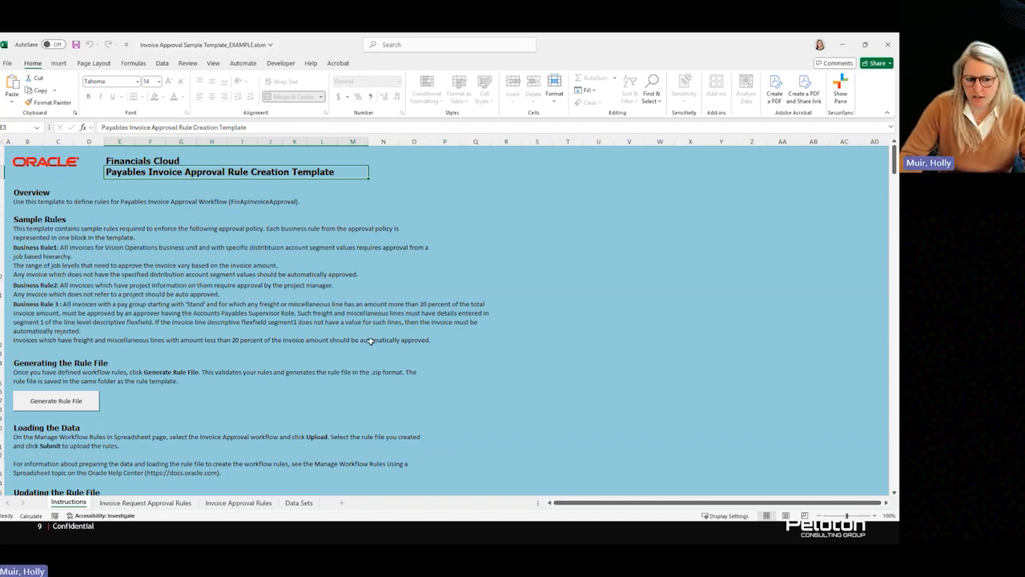
left_click_drag(27, 193, 48, 338)
left_click(51, 353)
scroll(52, 358, "down", 1)
scroll(51, 358, "down", 5)
scroll(50, 356, "up", 6)
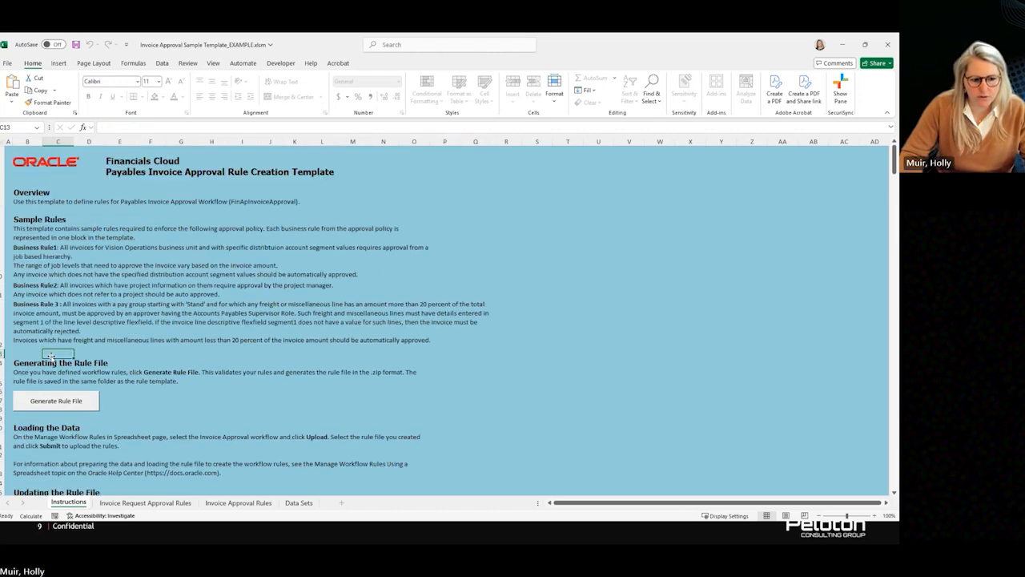
Step: Examine the column headings and notes of the Invoice Request Approval Rules sheet, including Approval Routing, Top Approver and Group/User/Role Name
left_click(156, 505)
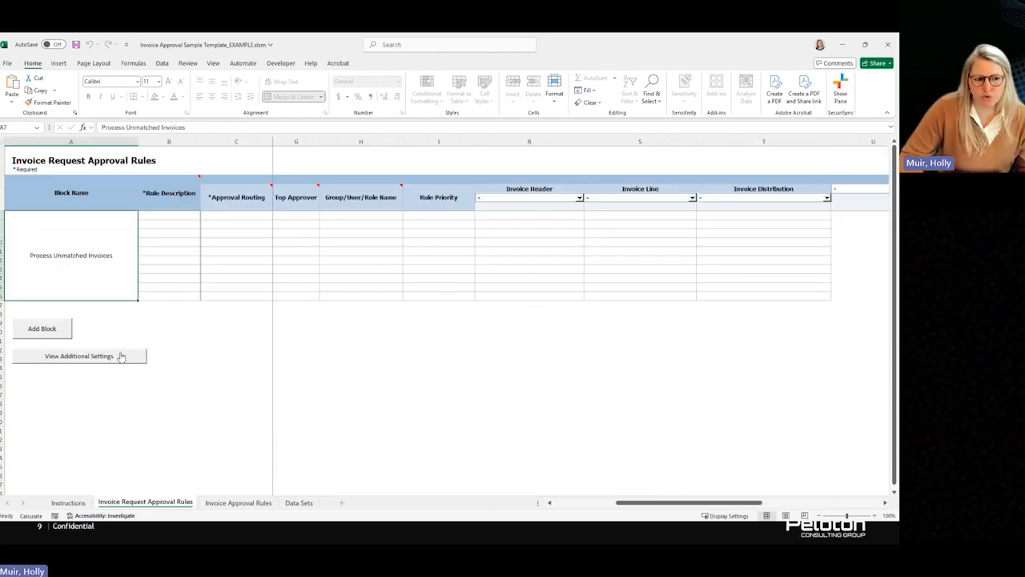
left_click(231, 218)
left_click(233, 198)
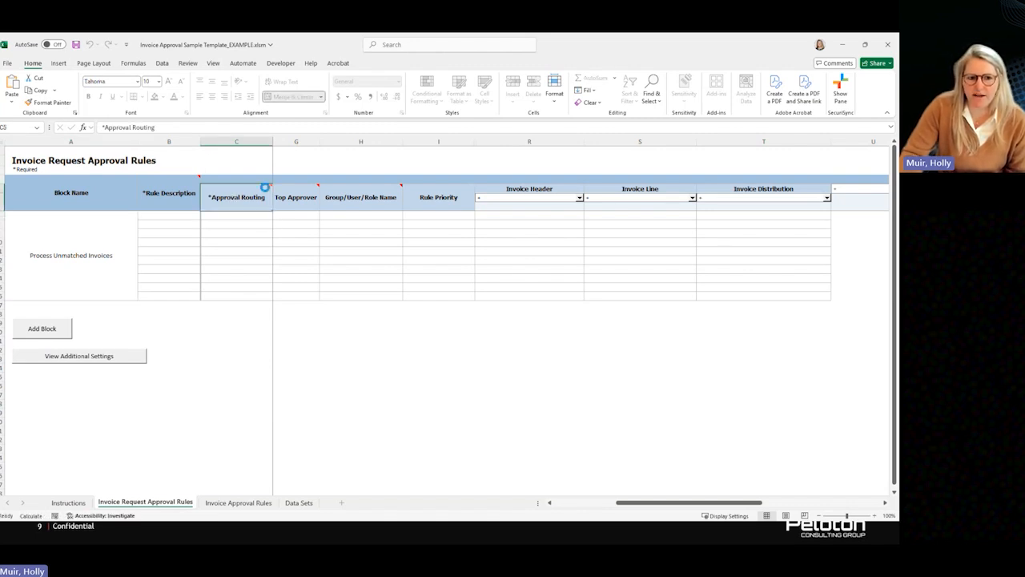
right_click(266, 190)
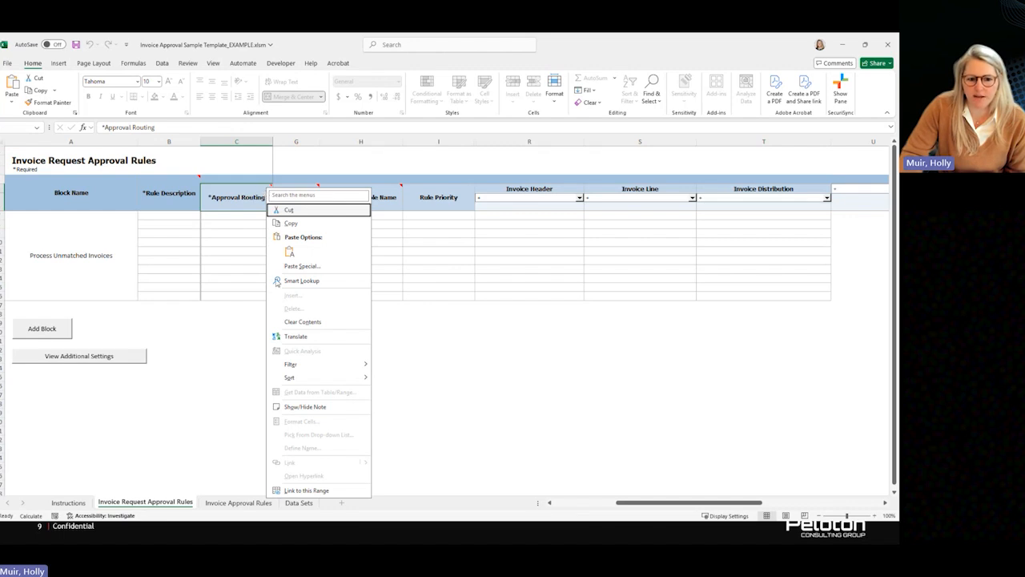
left_click(328, 407)
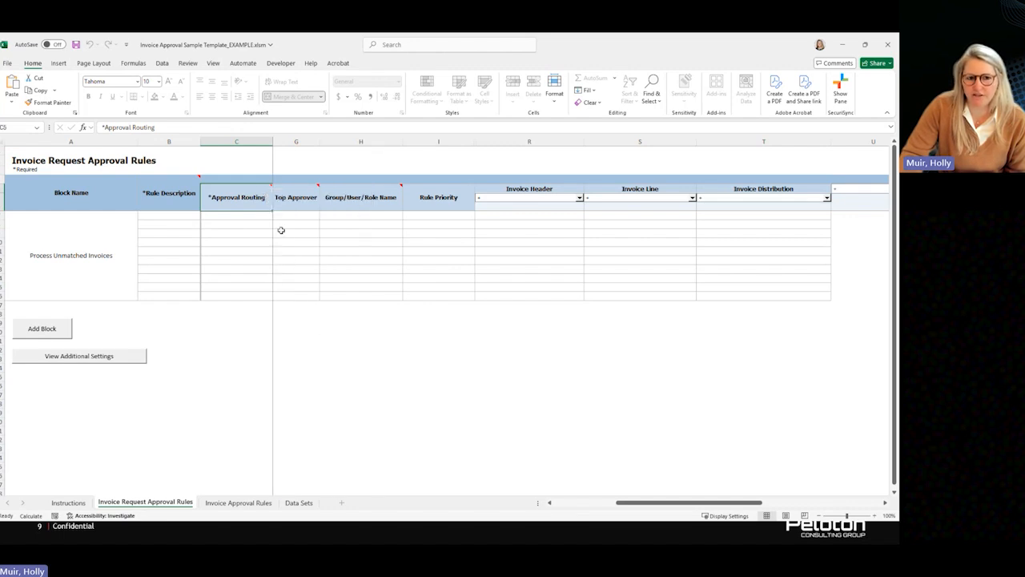
mouse_move(312, 197)
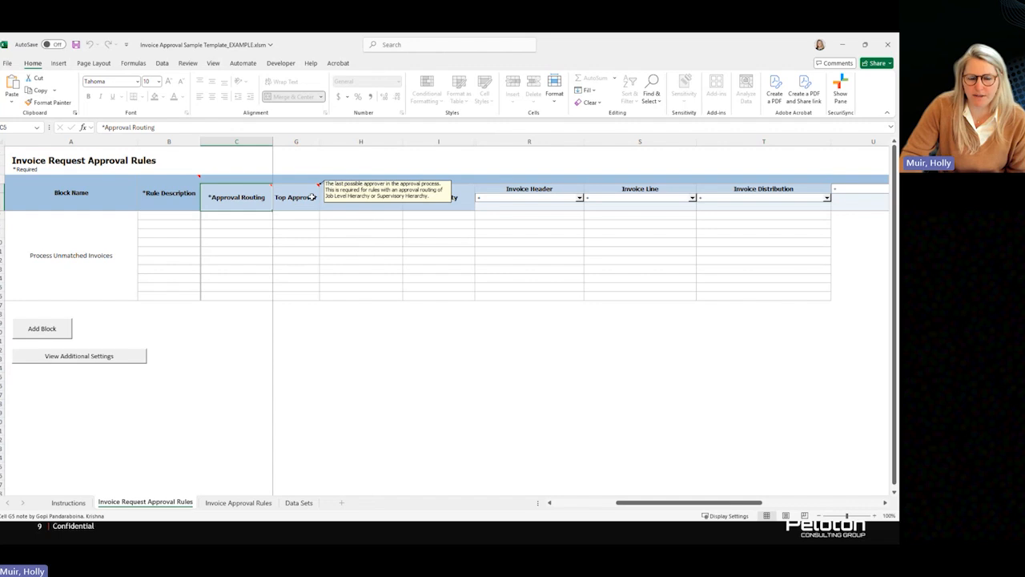
mouse_move(363, 200)
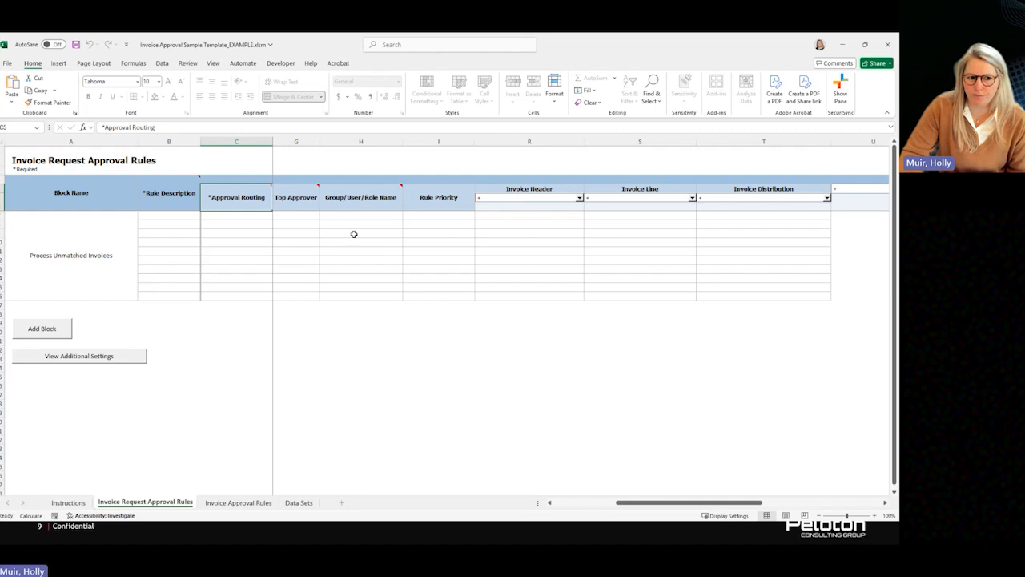
left_click(196, 222)
left_click(471, 224)
left_click_drag(646, 503, 272, 519)
Step: Open the Invoice Approval Rules sheet and examine the Manager_Approver_Rule row and its approval routing
left_click(241, 502)
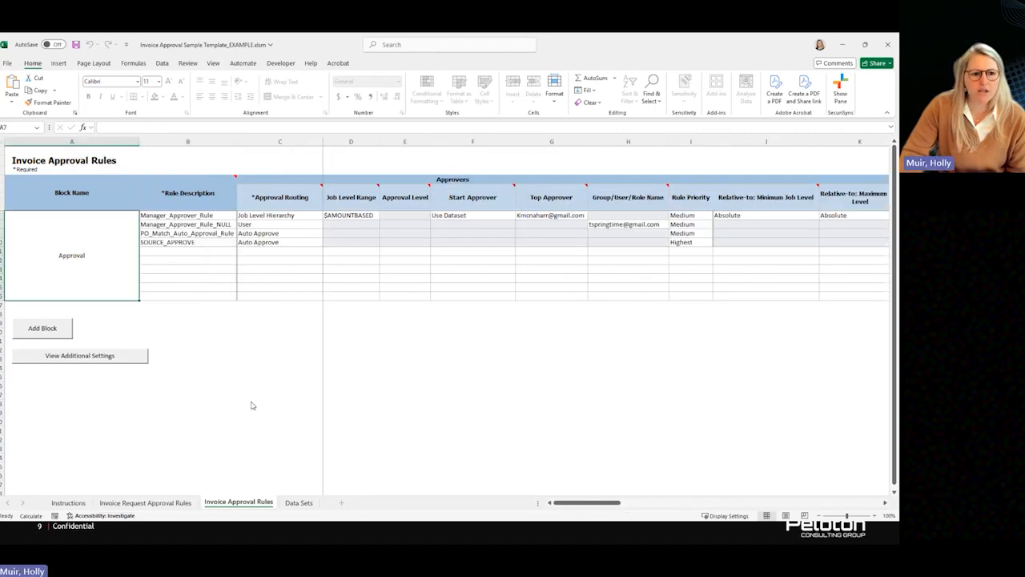
left_click(222, 337)
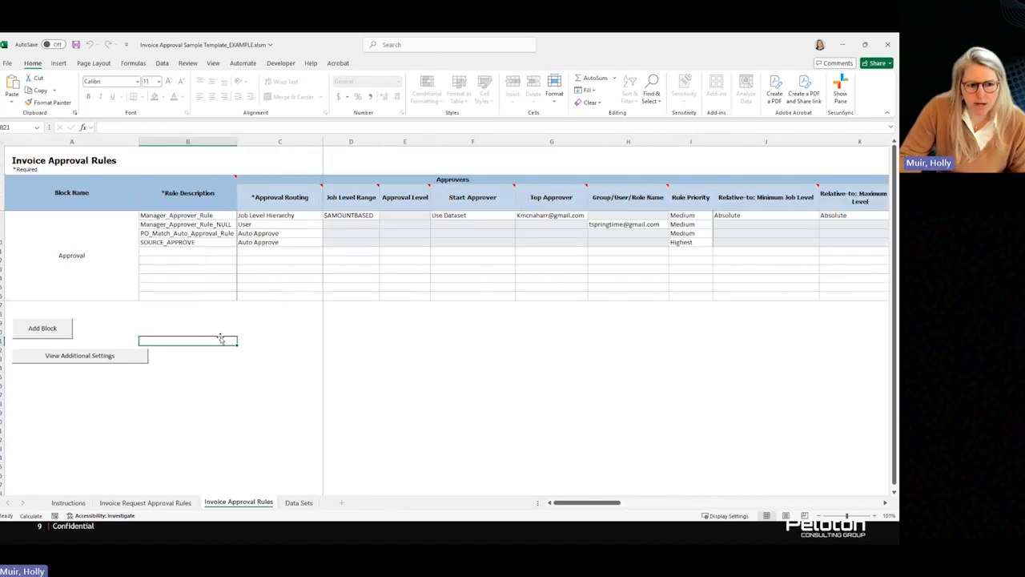
left_click(169, 216)
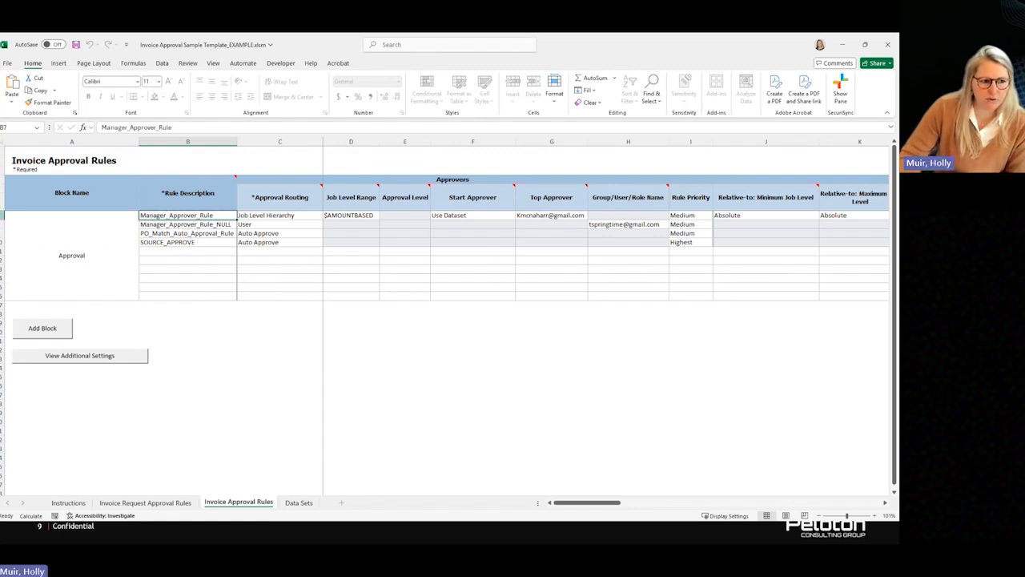
key("shift+space")
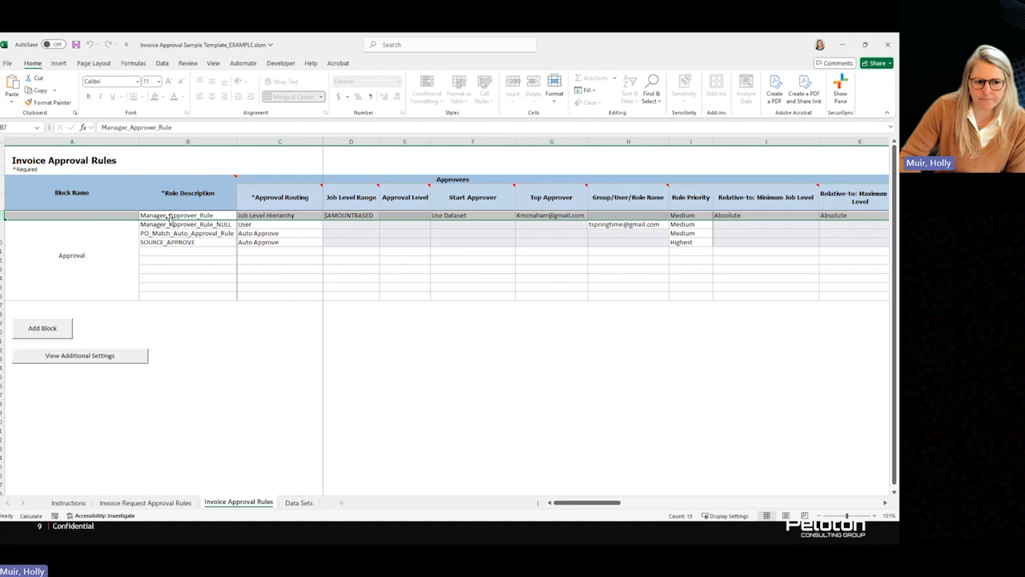
left_click(293, 216)
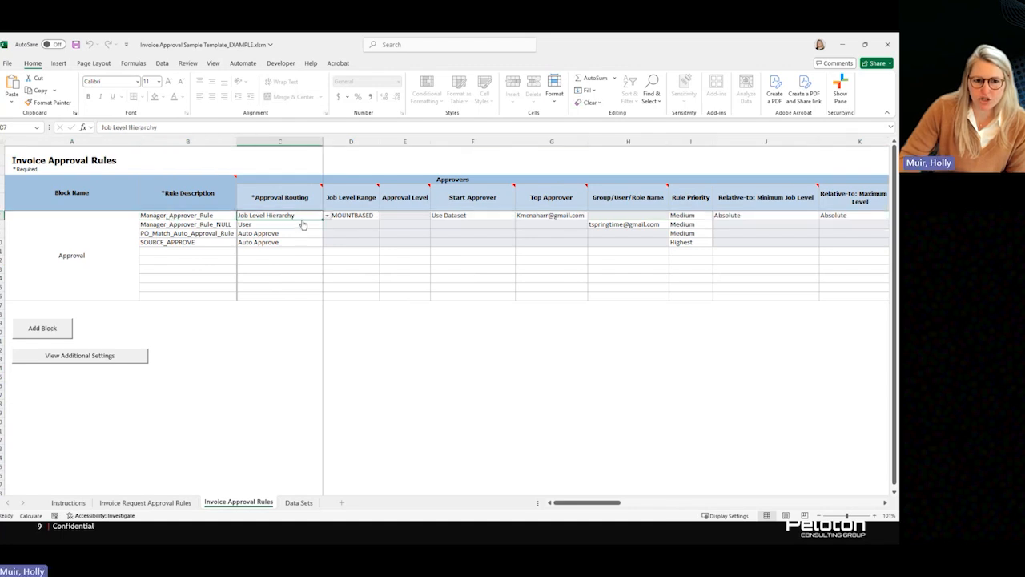
Step: Examine the Approval Routing choices, the Job Level Range entry and the Start Approver choices for Manager_Approver_Rule
left_click(327, 217)
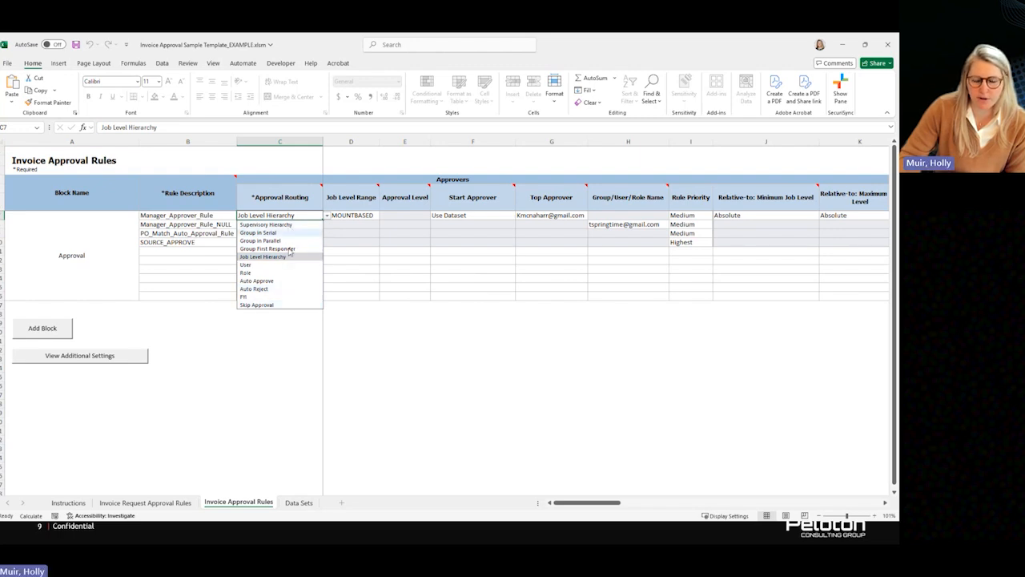
left_click(288, 350)
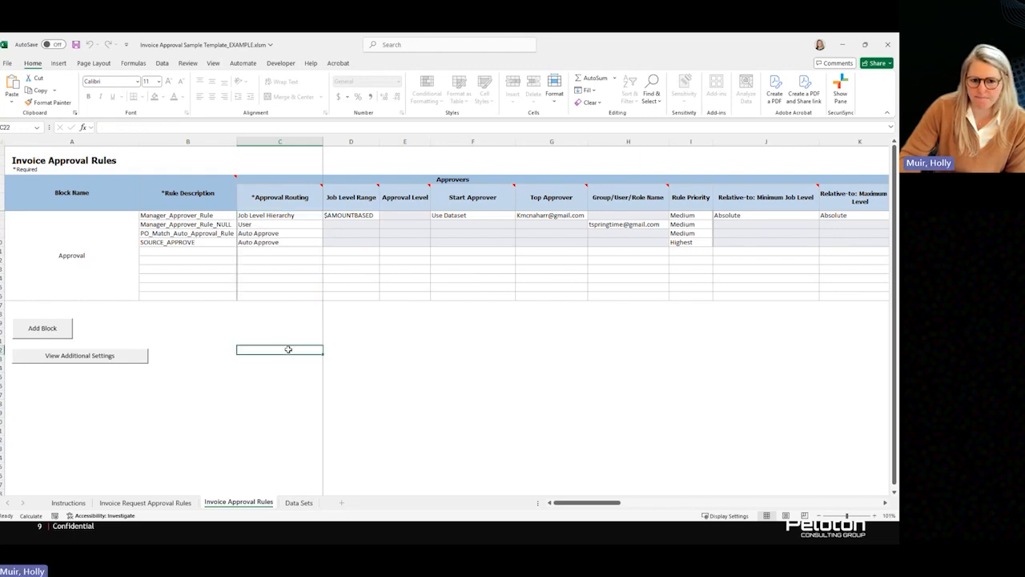
left_click(350, 197)
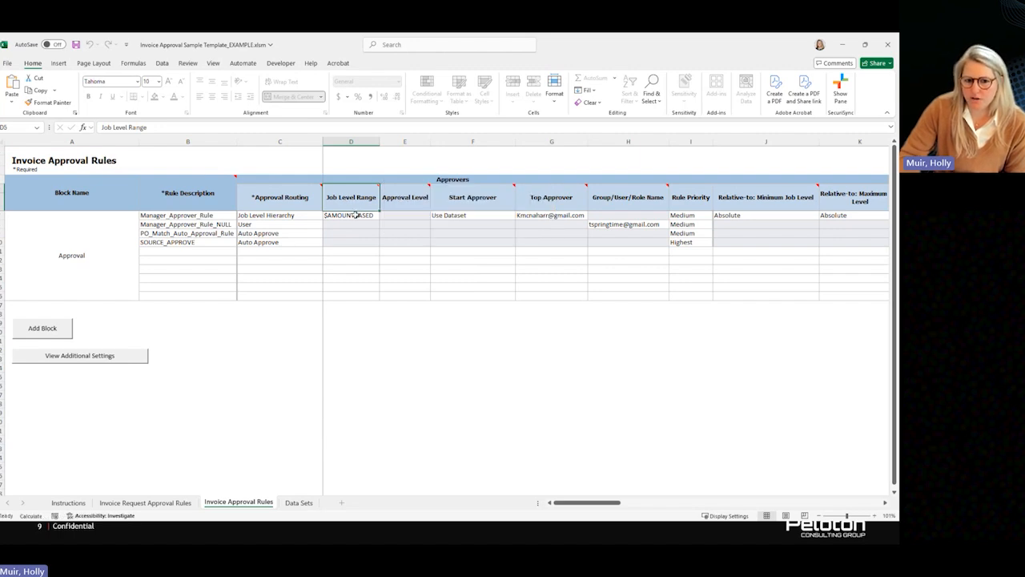
left_click(352, 215)
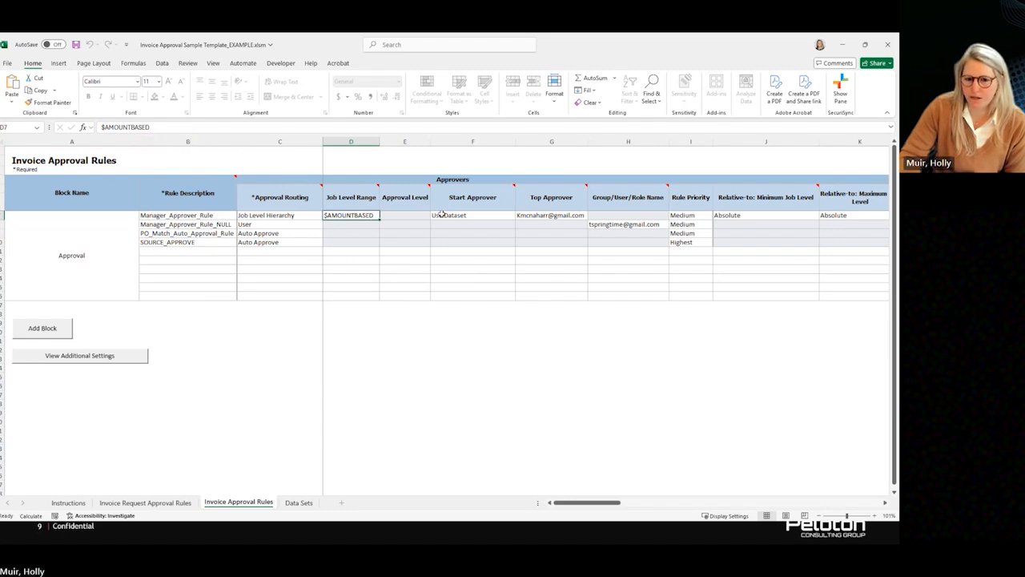
left_click(475, 201)
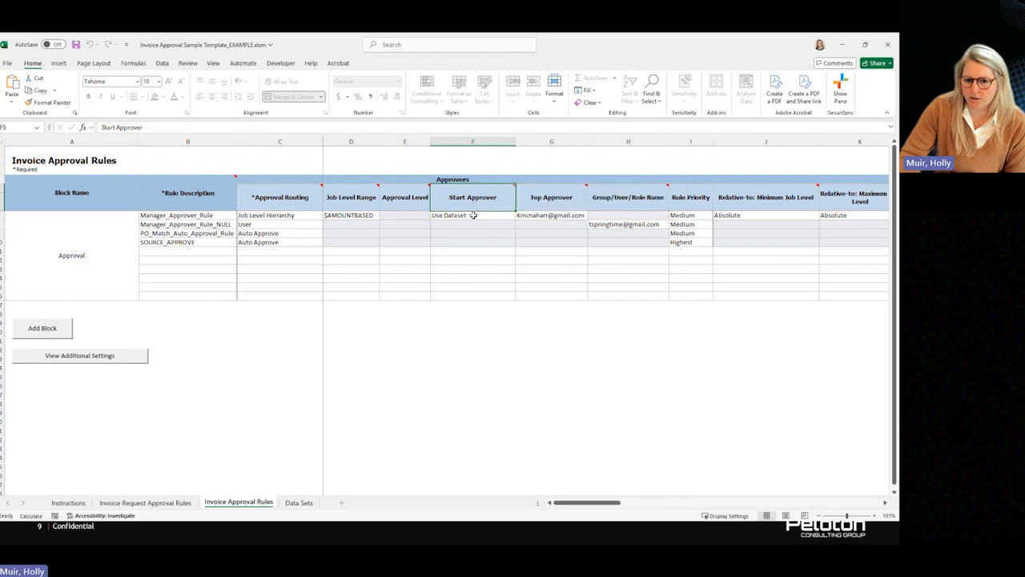
left_click(473, 217)
left_click(522, 218)
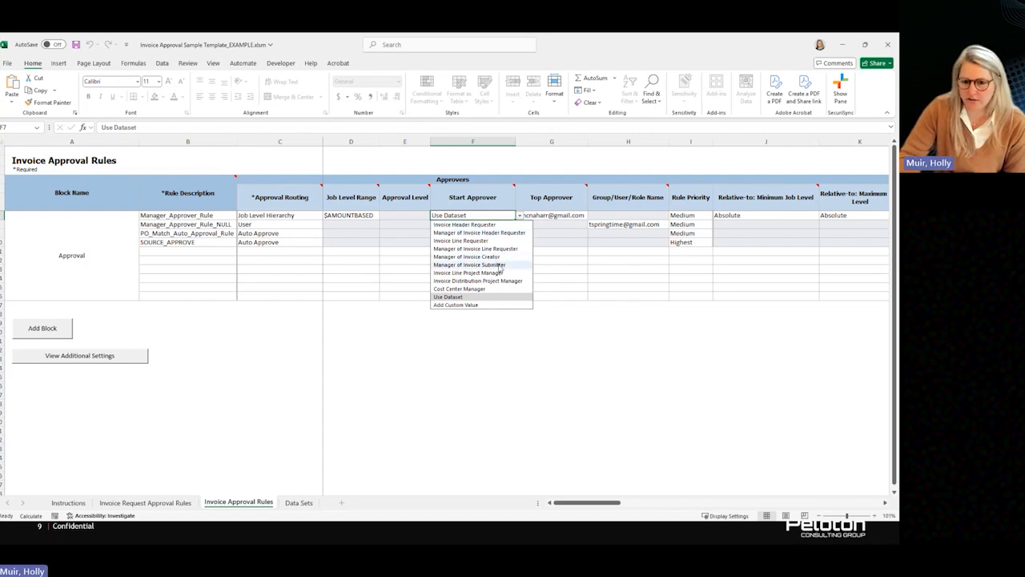
left_click(487, 340)
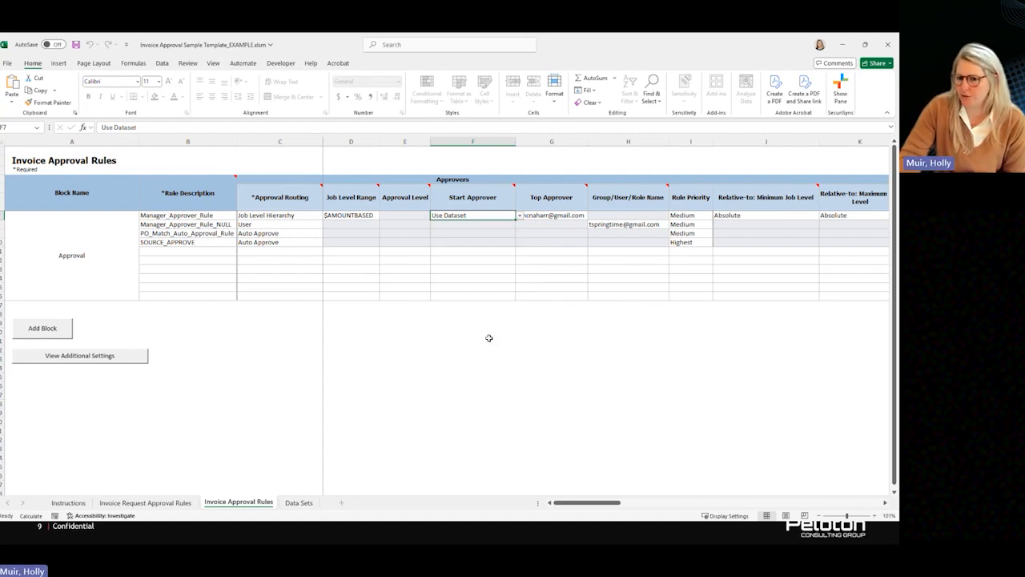
Step: Examine the remaining rule columns, from Top Approver through job level, Effective Approvers and voting settings to the Invoice Header conditions
mouse_move(559, 195)
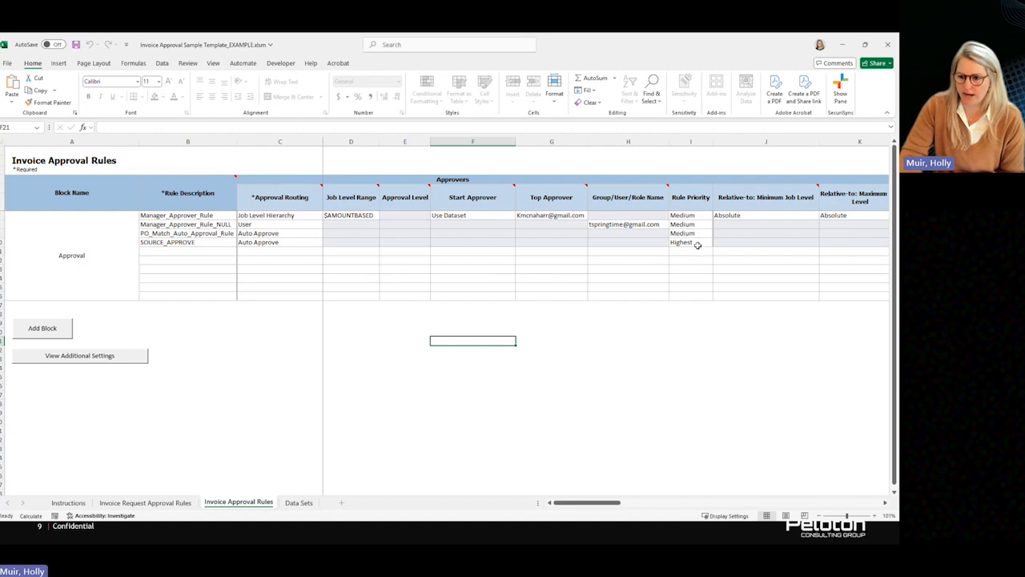
left_click_drag(582, 506, 616, 505)
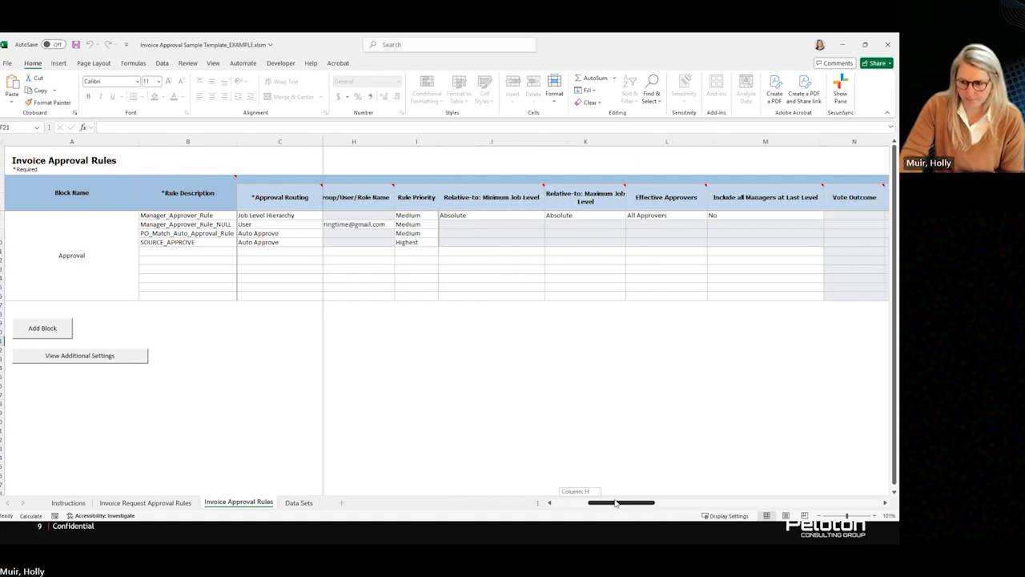
left_click(491, 201)
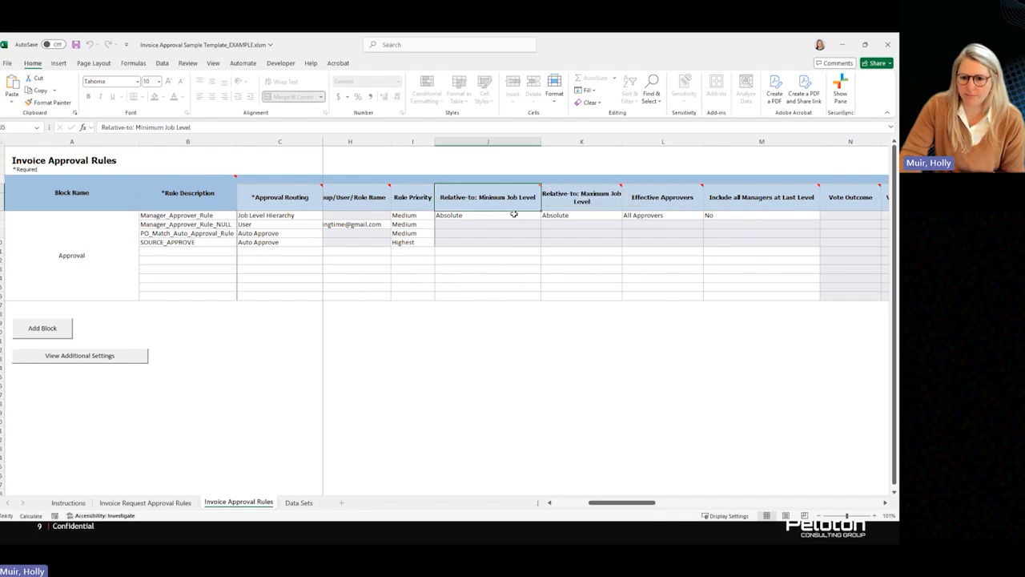
left_click(680, 208)
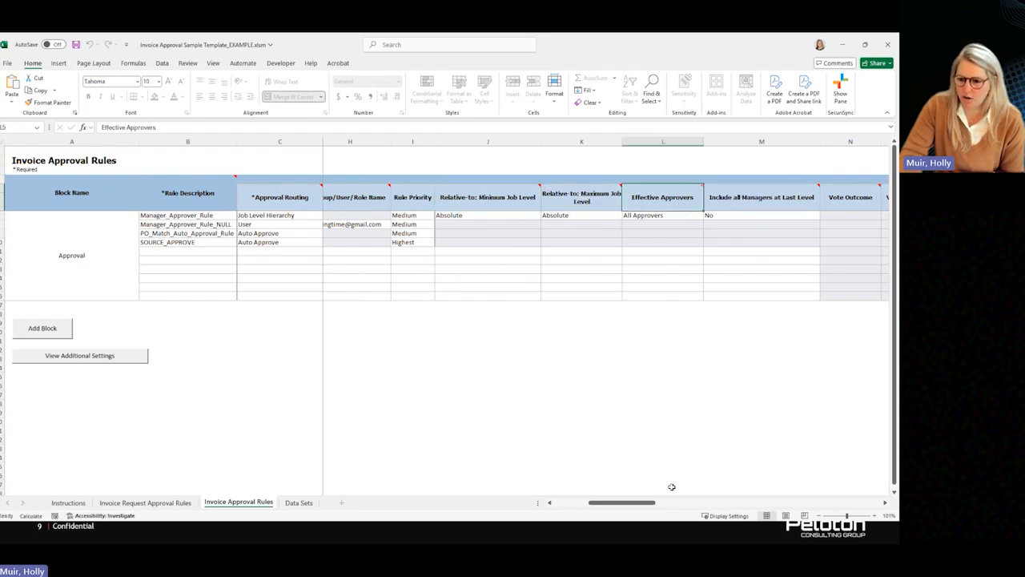
scroll(670, 486, "right", 3)
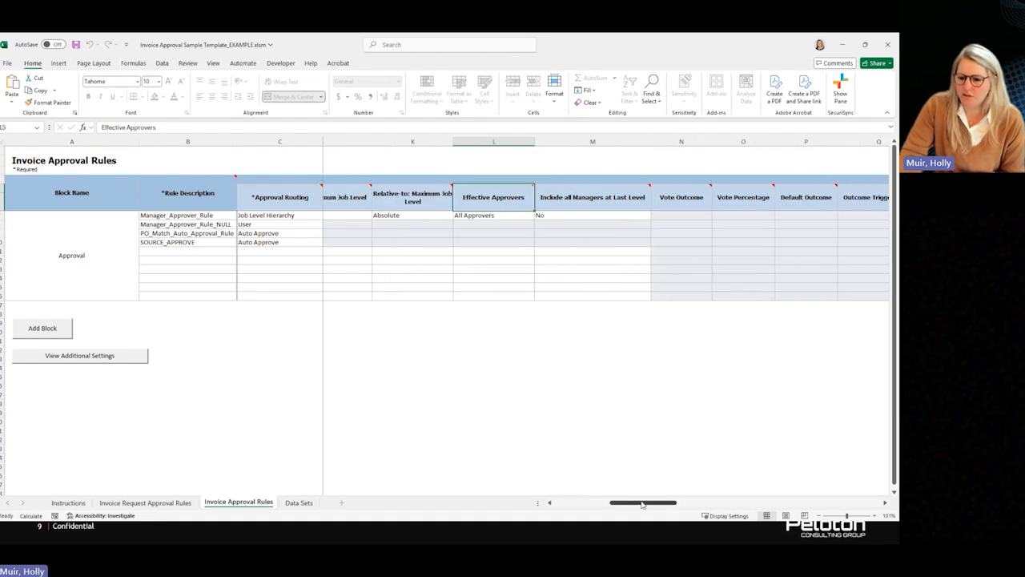
scroll(644, 502, "right", 2)
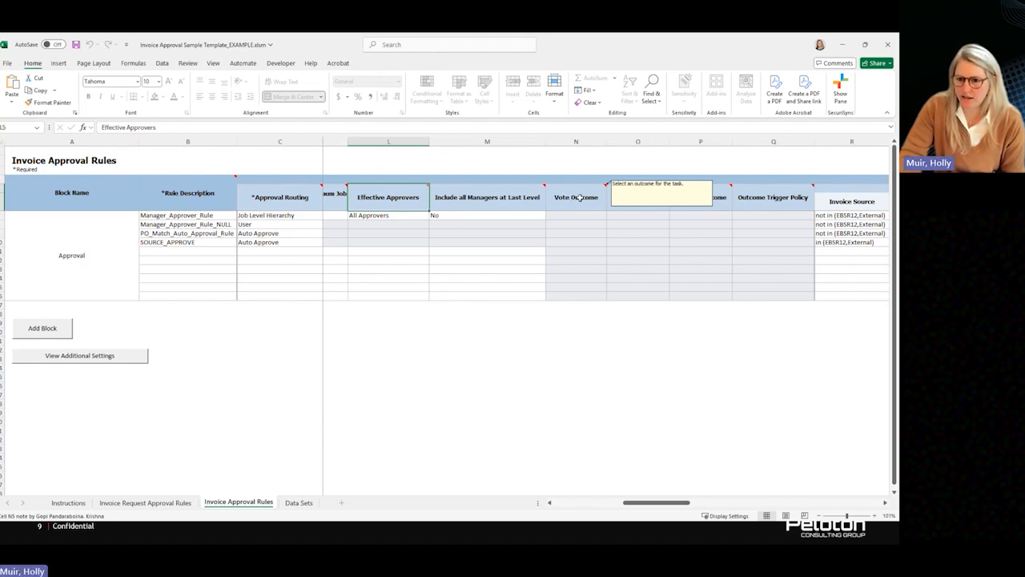
scroll(492, 210, "right", 3)
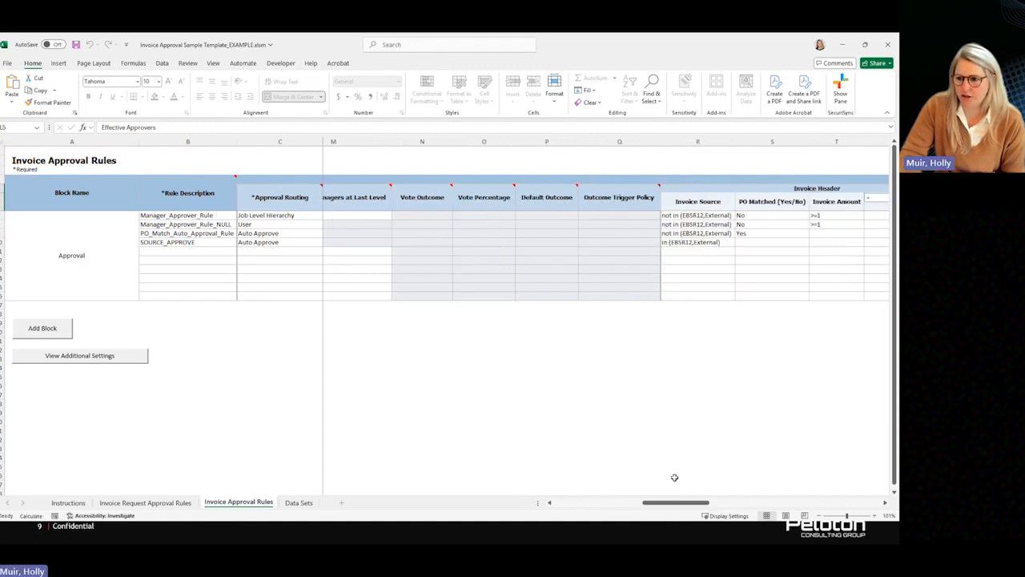
left_click_drag(675, 502, 697, 503)
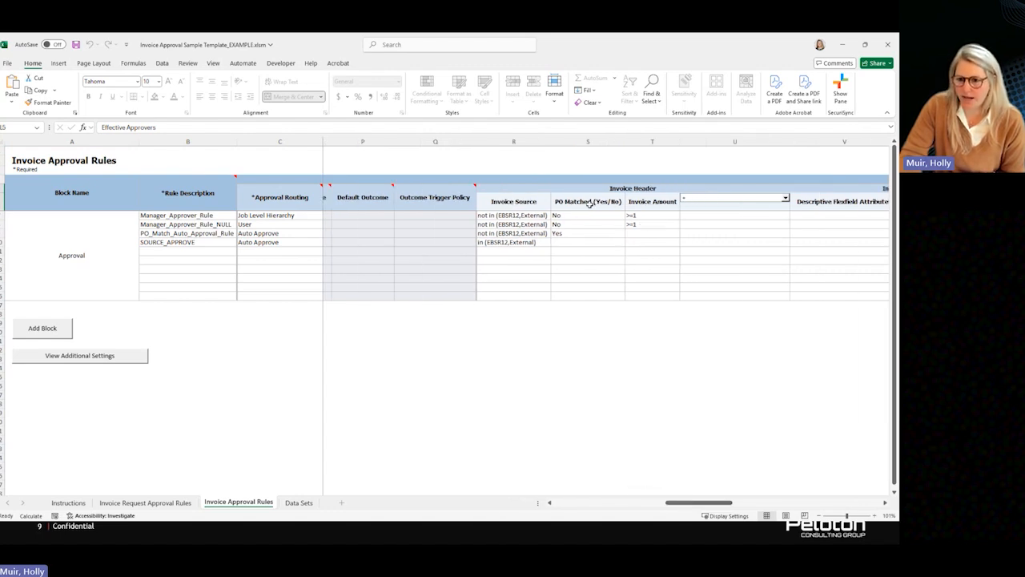
left_click_drag(708, 502, 581, 490)
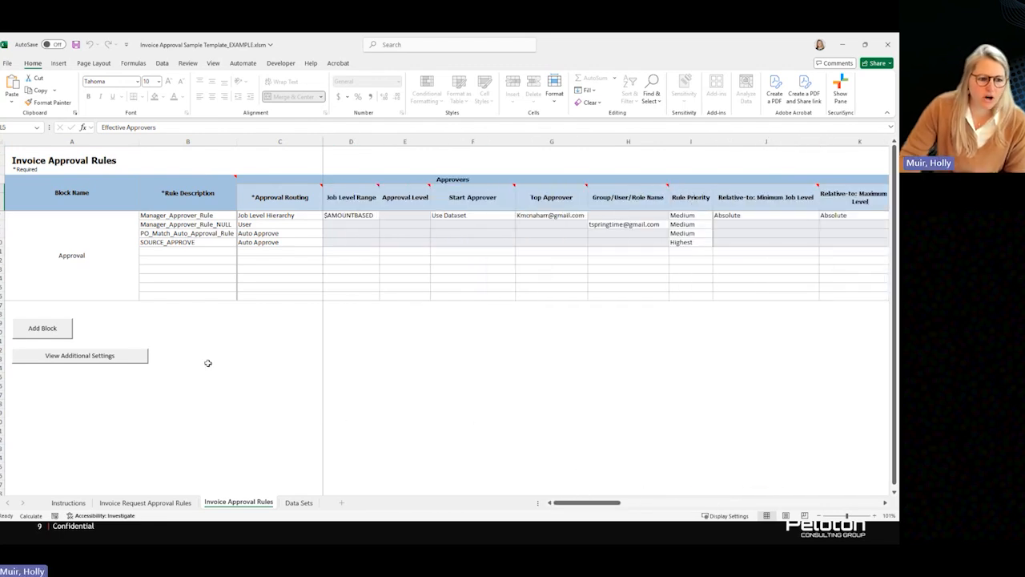
Step: View the Additional Settings options for the Invoice Approval Rules sheet and close them without enabling any
left_click(78, 361)
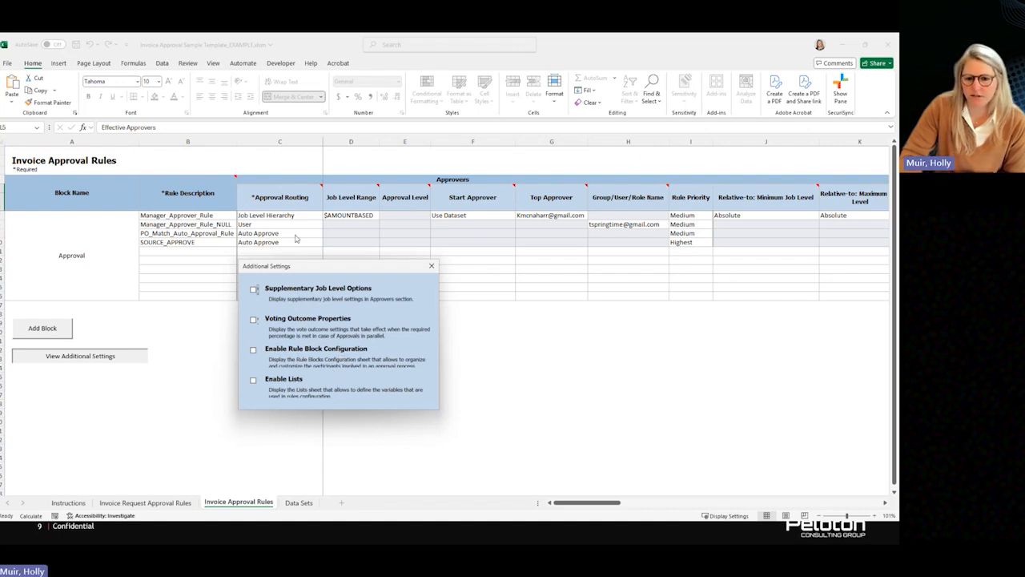
left_click(432, 267)
left_click(447, 365)
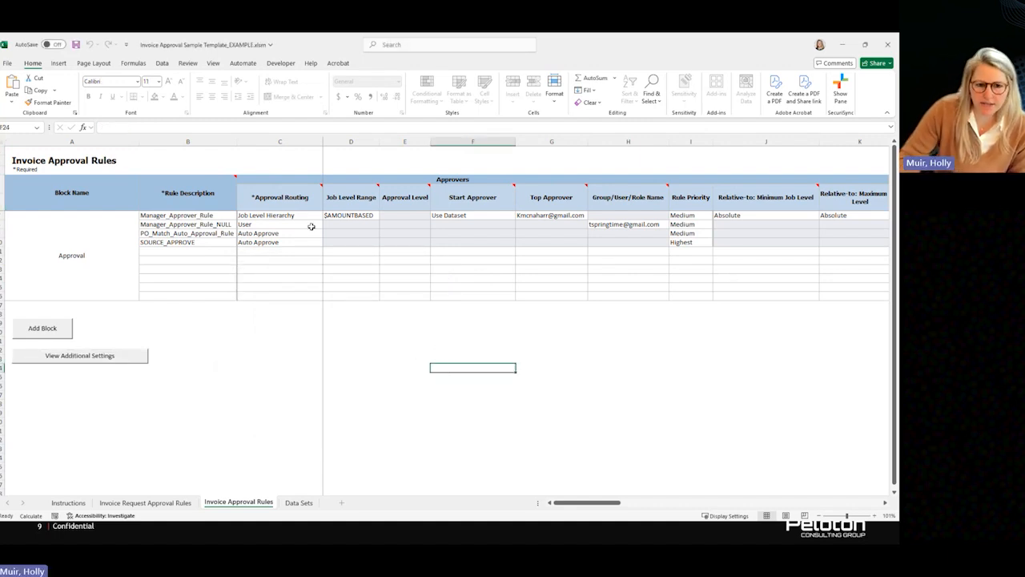
Step: Review how Manager_Approver_Rule references a data set in its Job Level Range and Start Approver cells
left_click(346, 216)
left_click(444, 215)
left_click(362, 215)
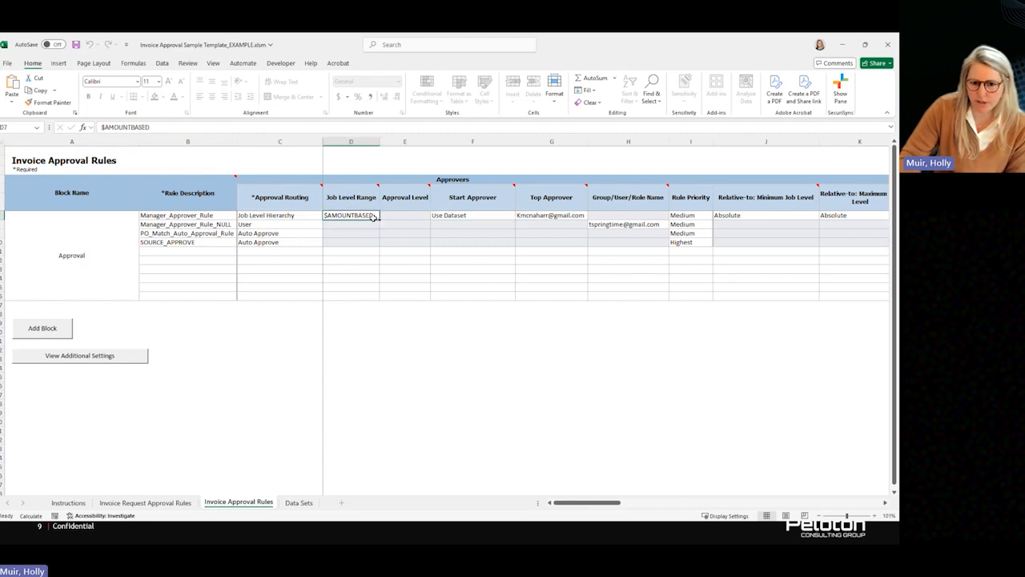
left_click(453, 216)
Step: Open the Data Sets sheet and examine the AMOUNTBASED set's job level ranges, start approvers and invoice amount ranges
left_click(298, 503)
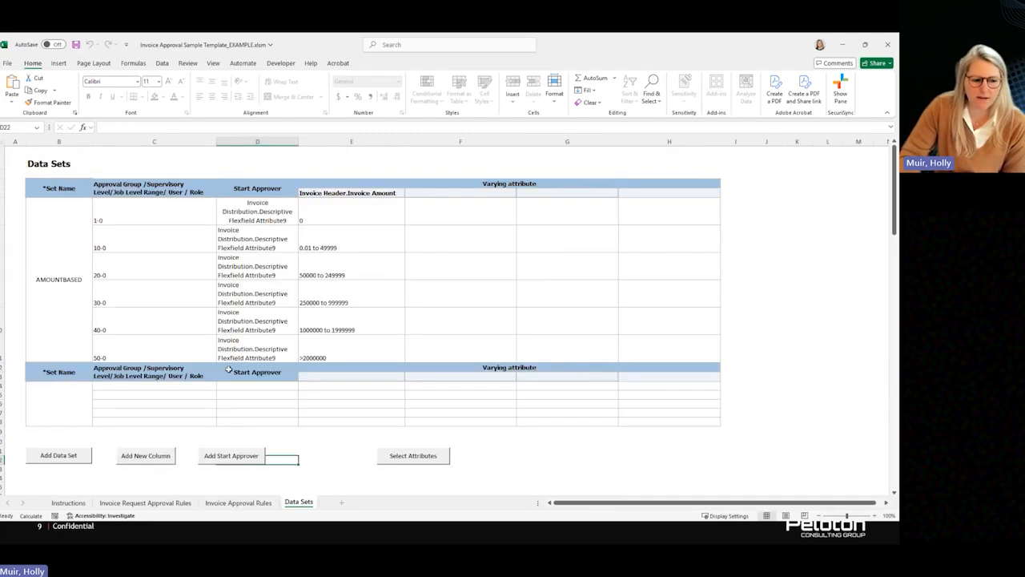
left_click(149, 218)
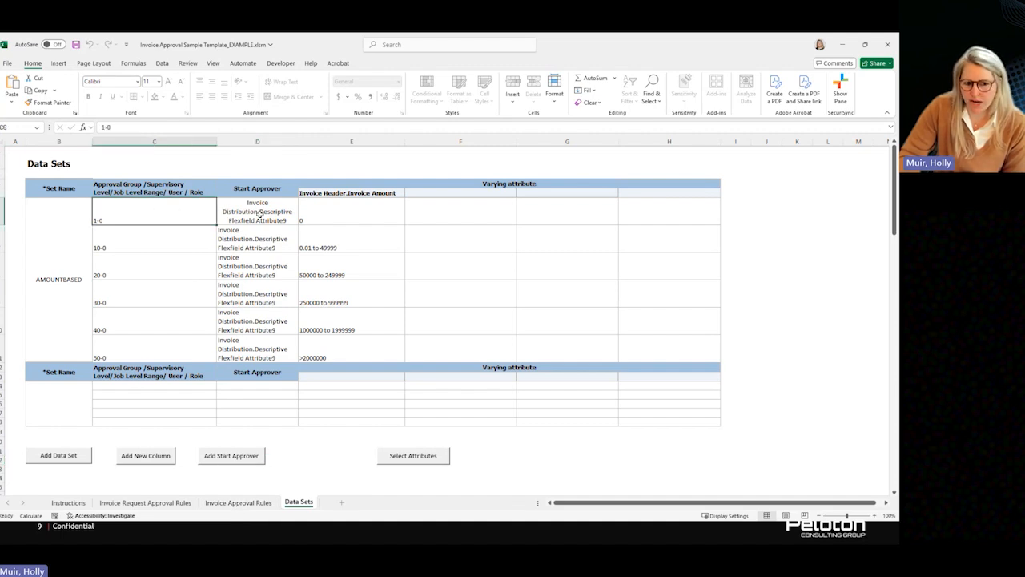
left_click(124, 253)
left_click(123, 274)
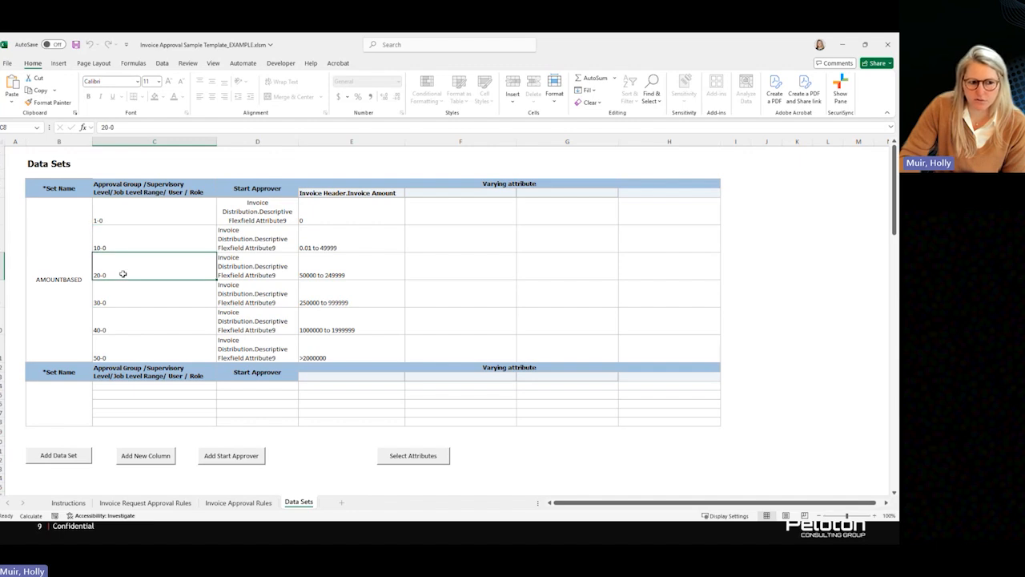
left_click(111, 302)
left_click(134, 331)
left_click(134, 350)
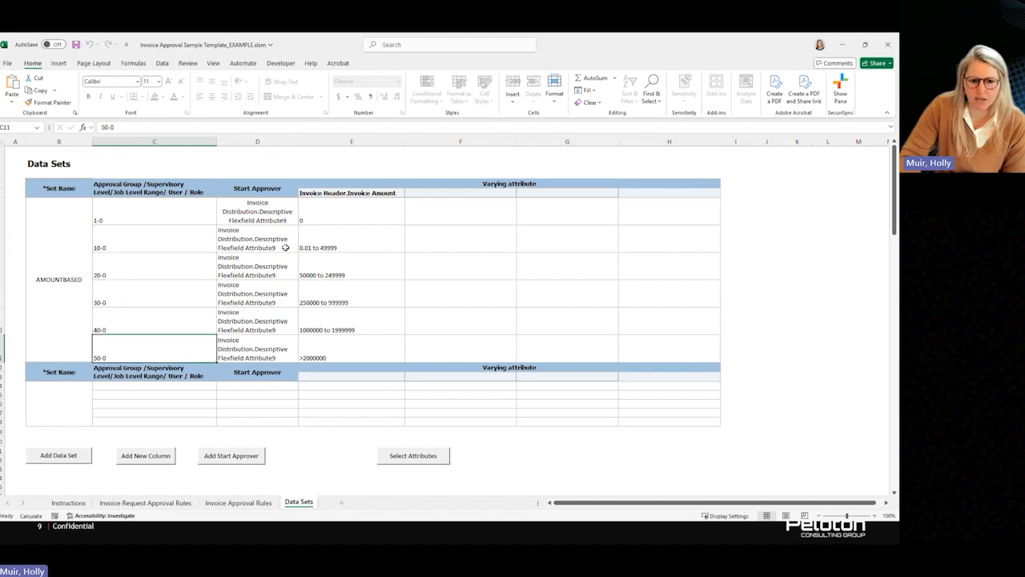
left_click_drag(324, 214, 330, 353)
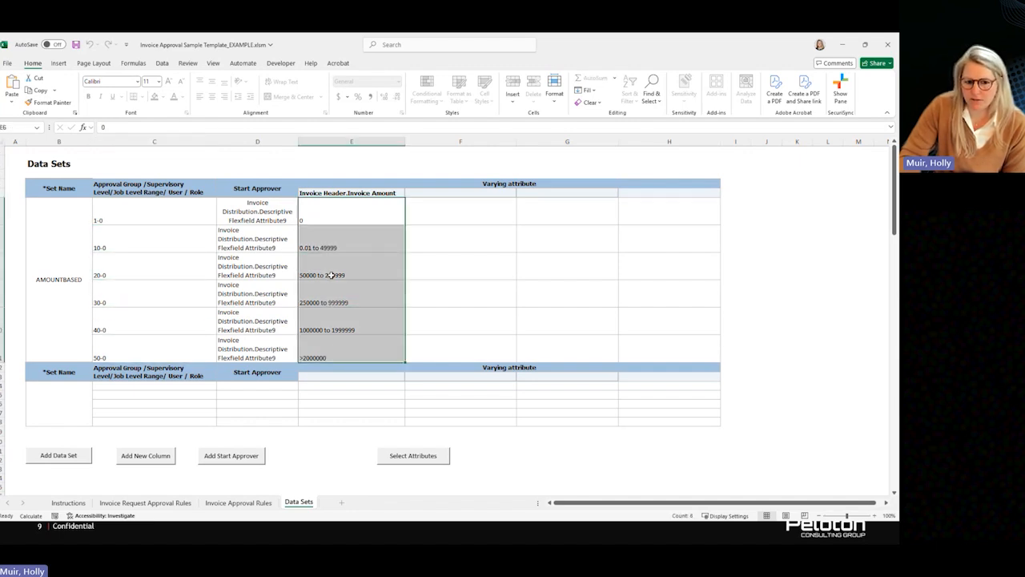
left_click_drag(129, 210, 324, 346)
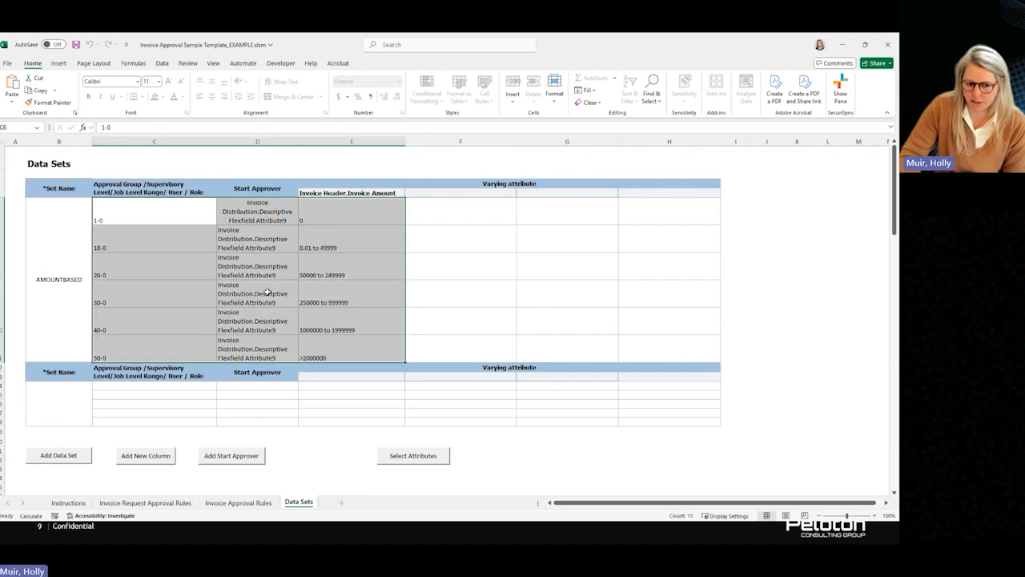
left_click(334, 222)
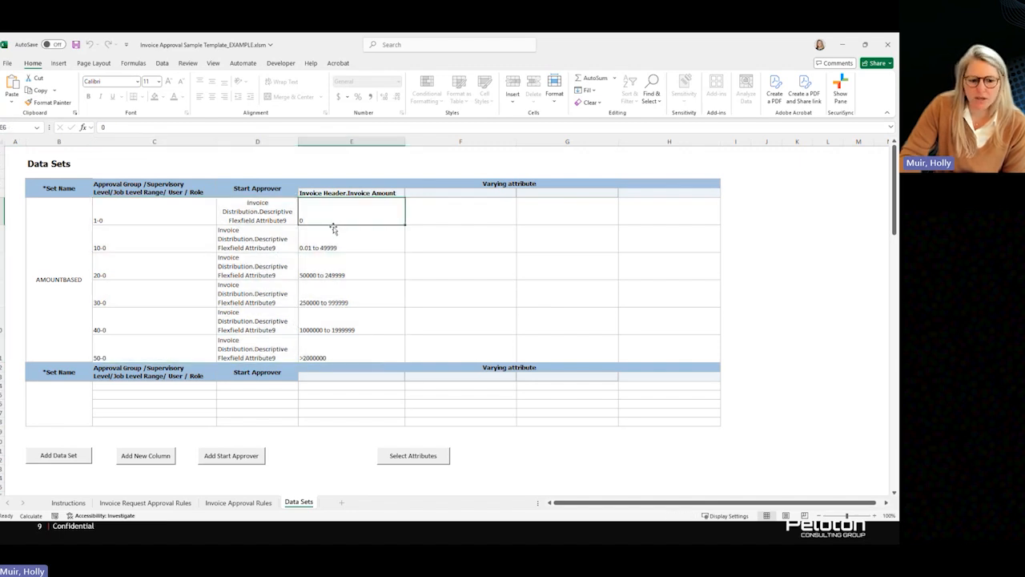
Step: Compare the Job Level Range of Manager_Approver_Rule on the Invoice Approval Rules sheet with the set name on the Data Sets sheet
left_click(240, 501)
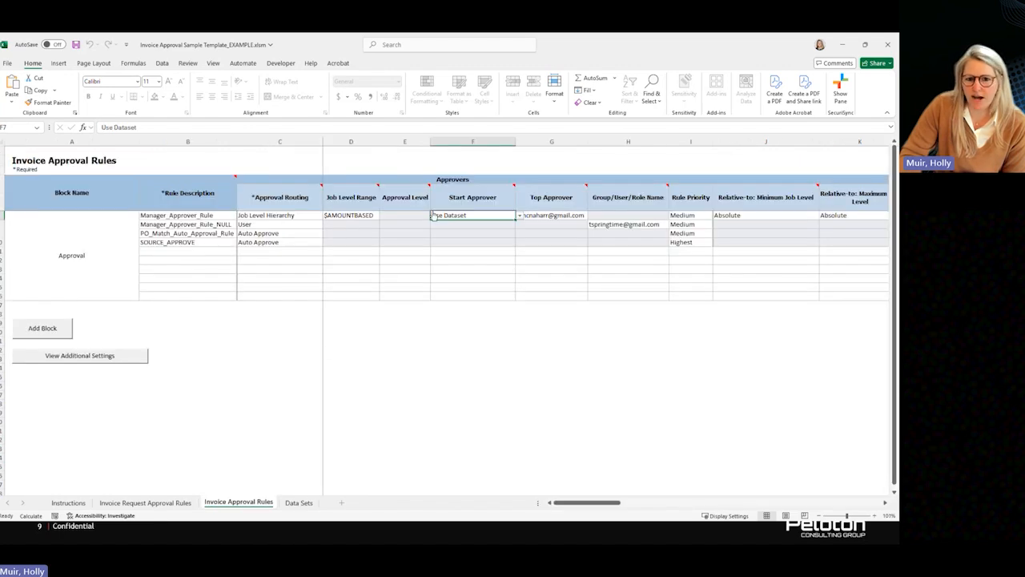
left_click(2, 215)
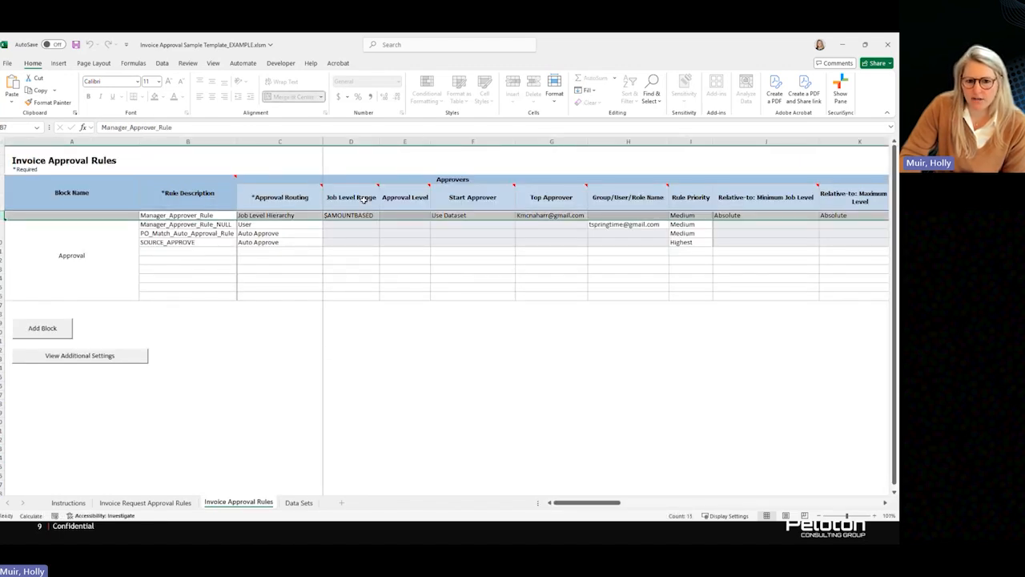
mouse_move(366, 202)
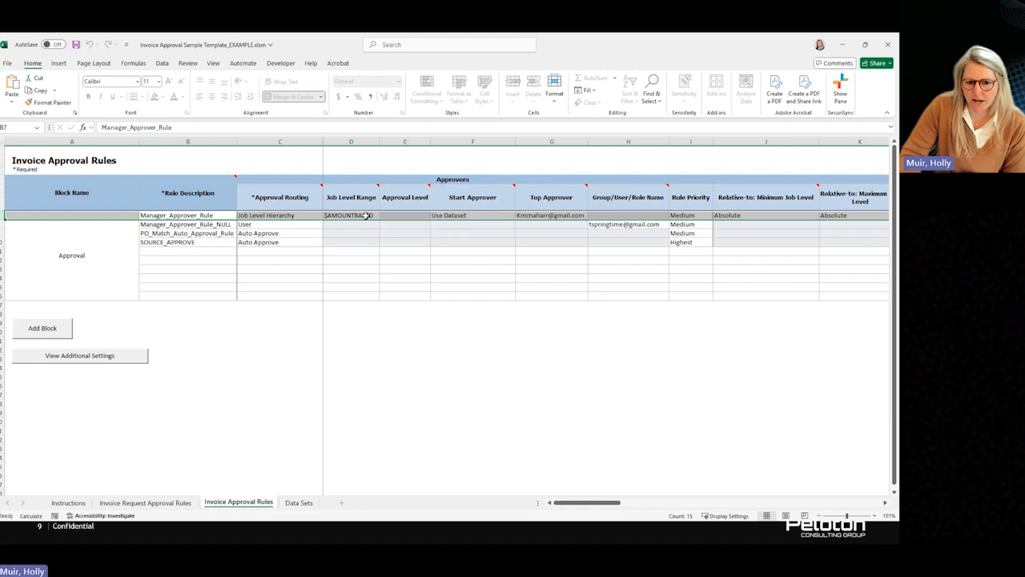
left_click(366, 215)
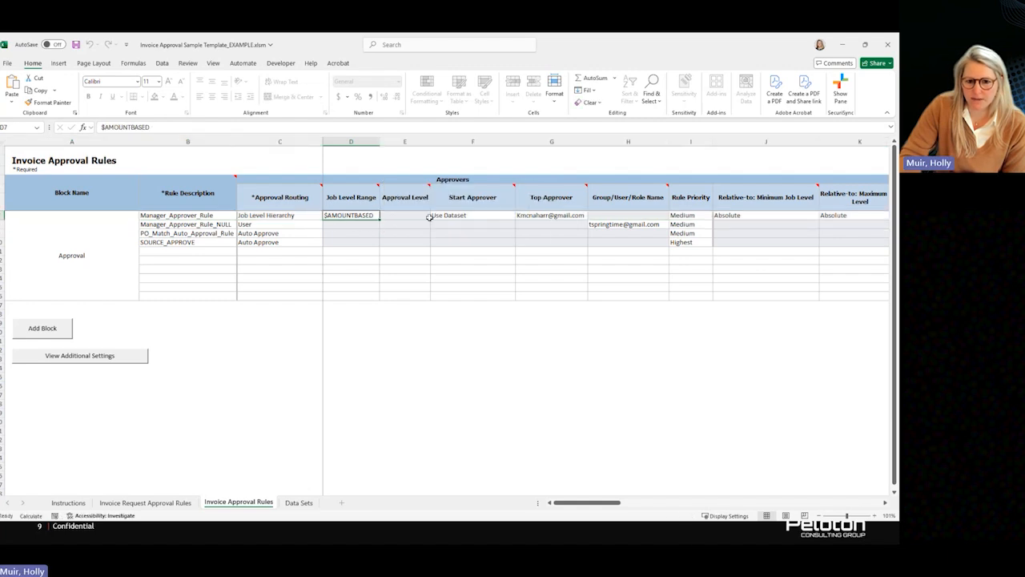
left_click(309, 505)
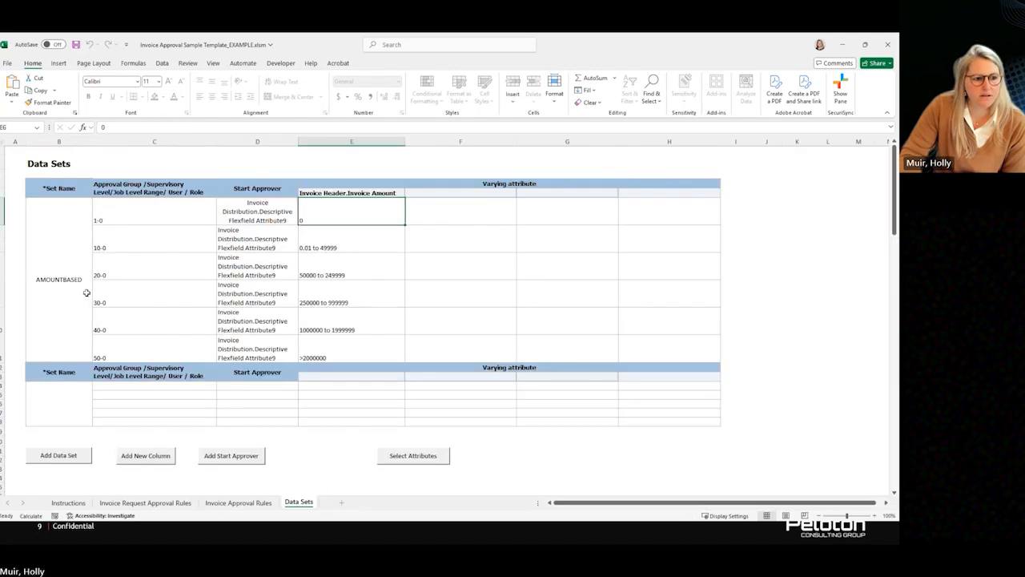
left_click(82, 292)
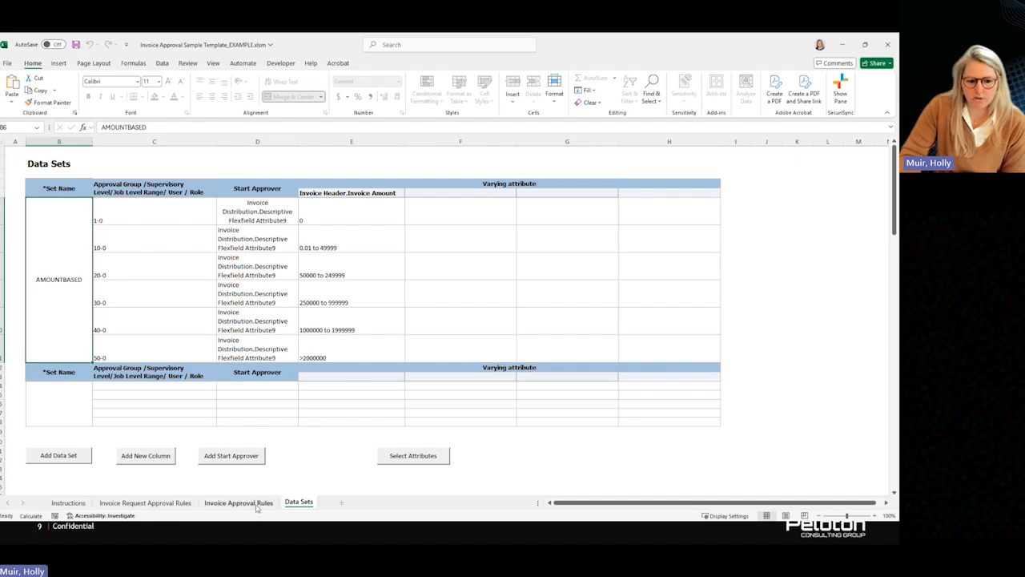
Step: Return through the rule sheets to the Instructions sheet and review the Loading the Data section
left_click(255, 504)
left_click(145, 502)
left_click(68, 502)
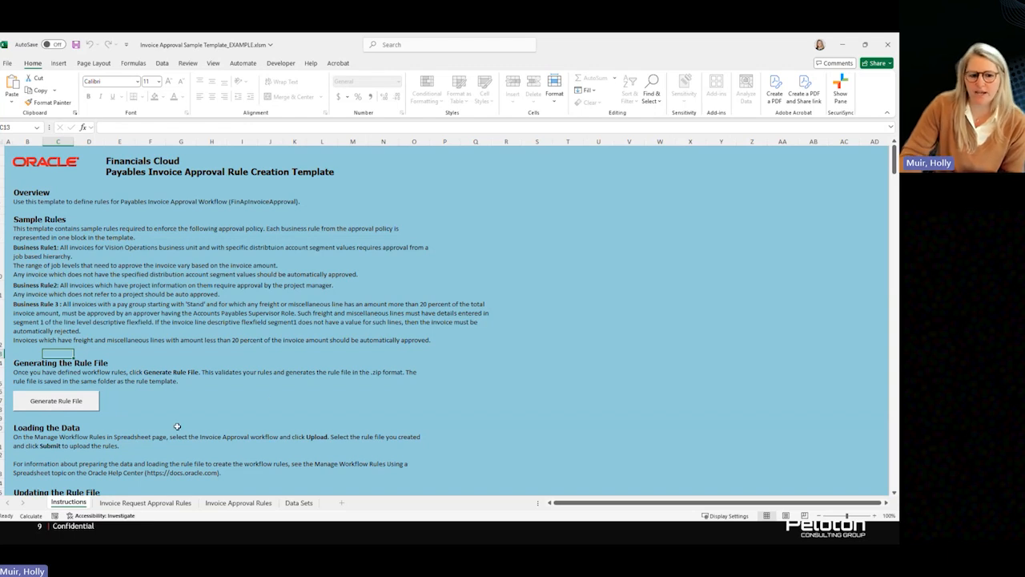
left_click_drag(18, 429, 346, 443)
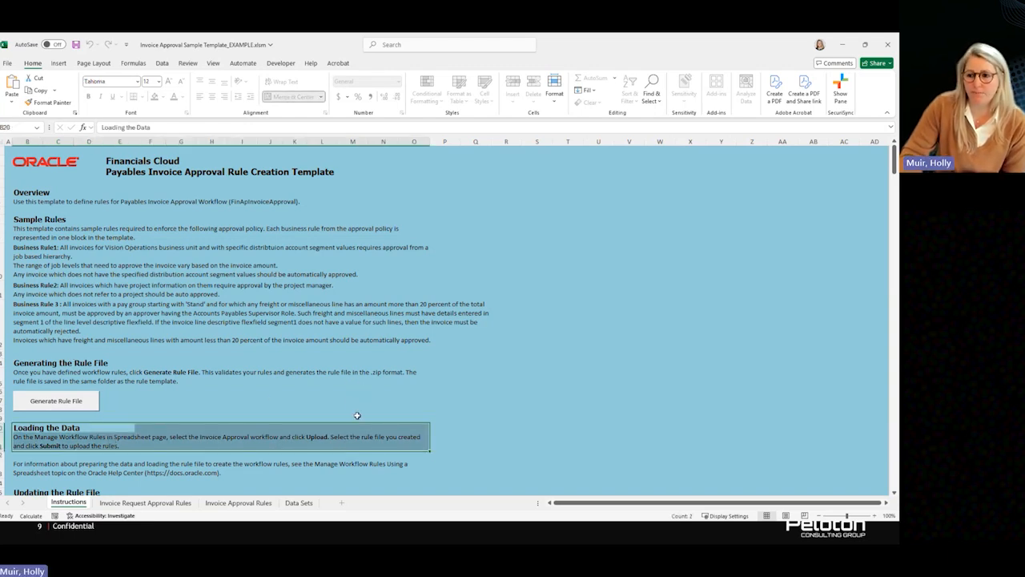
left_click(357, 409)
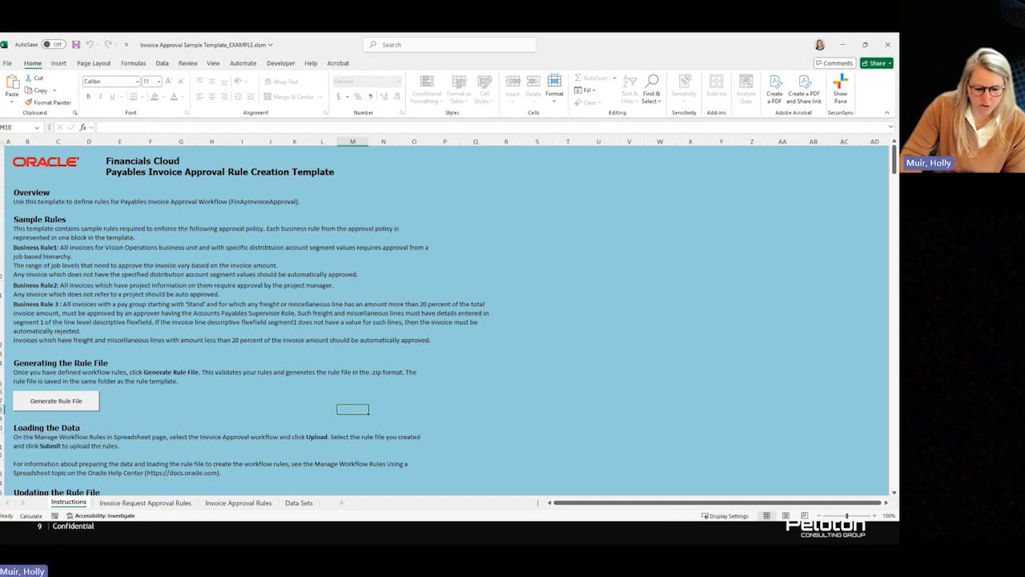
Step: Switch to the Setup and Maintenance search in the browser, search for Requisition Approval and open the Manage Requisition Approvals task
key("alt+Tab")
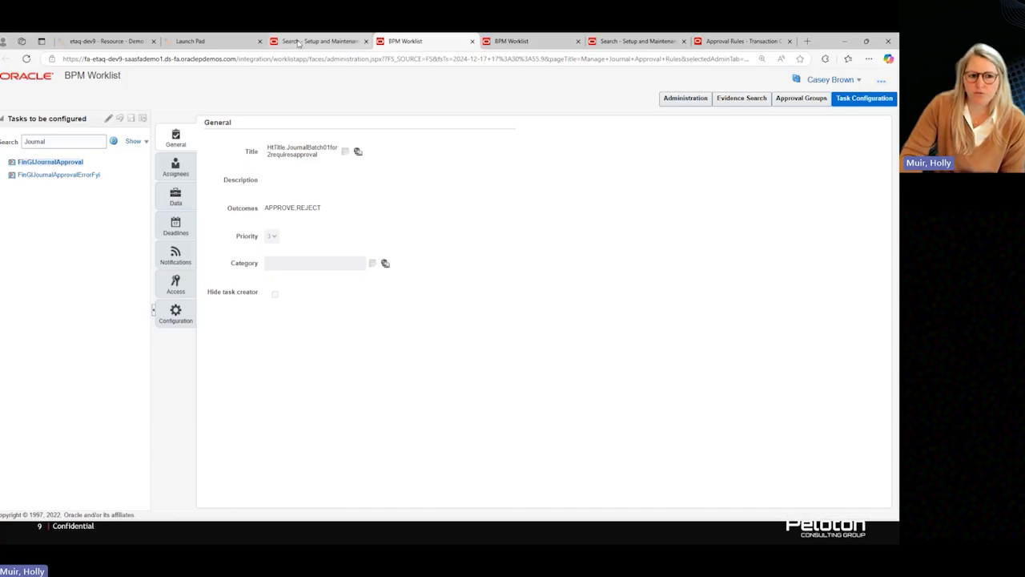
left_click(298, 41)
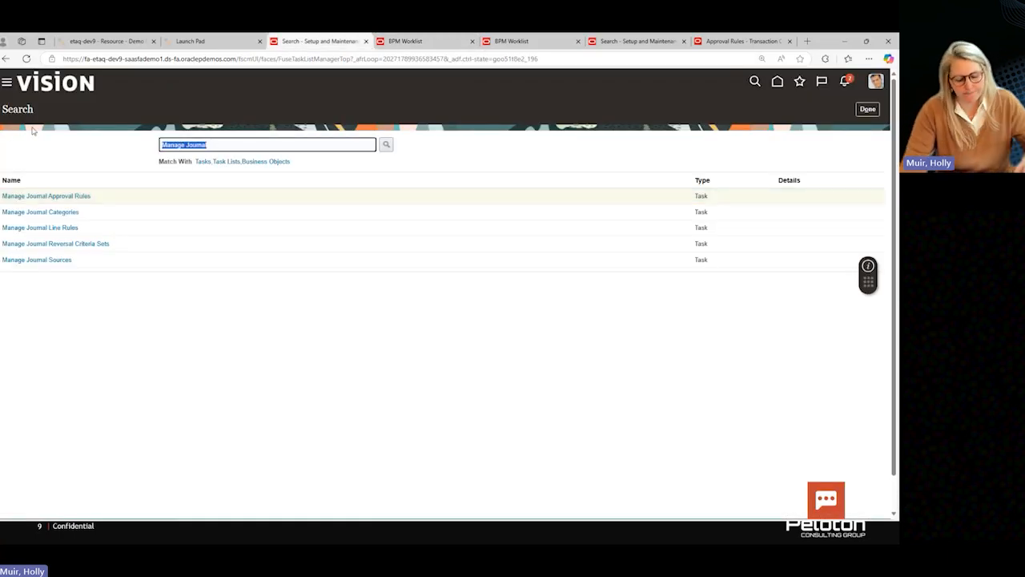
type("Req")
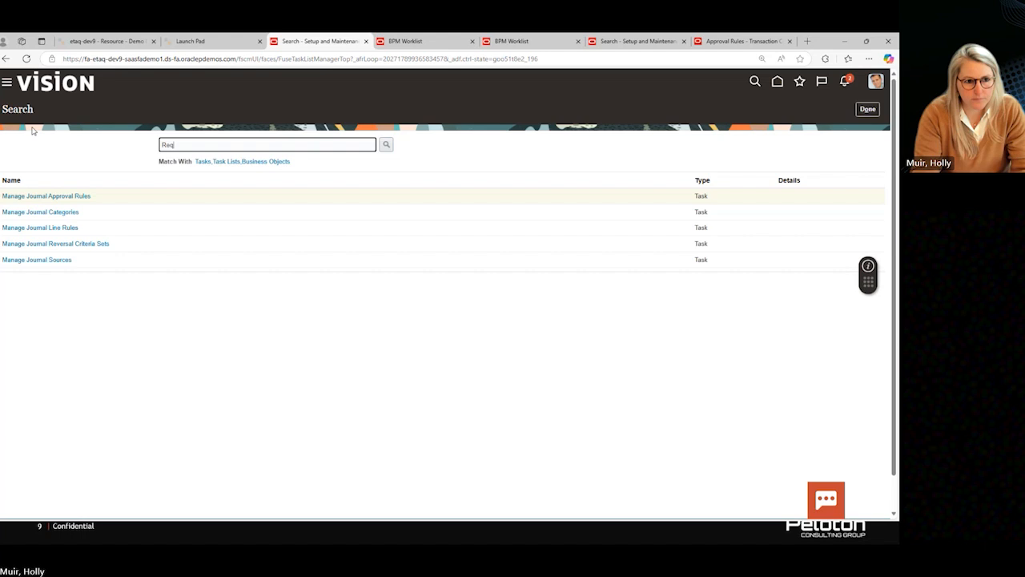
type("uisition")
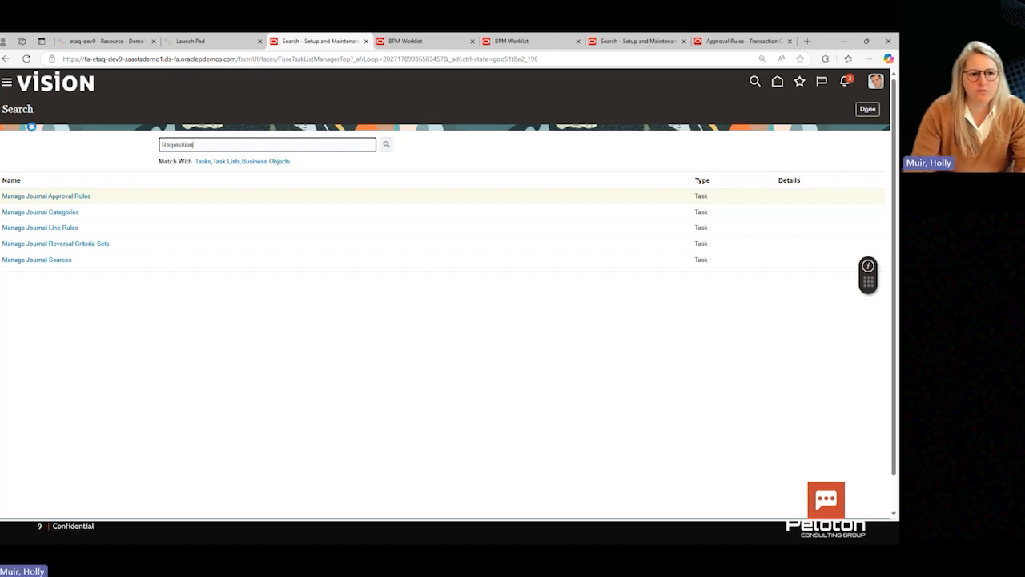
key("Return")
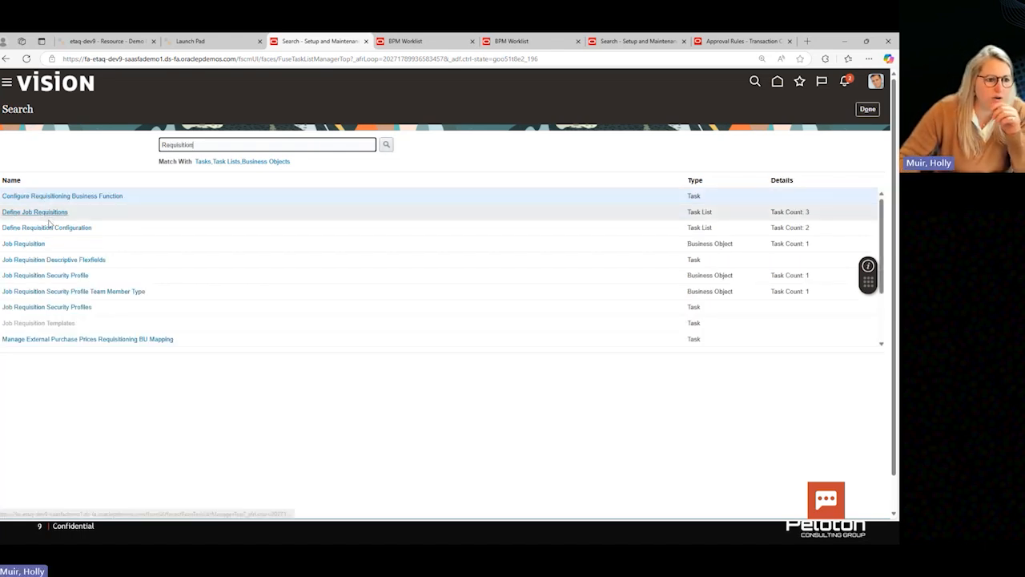
type("Approval")
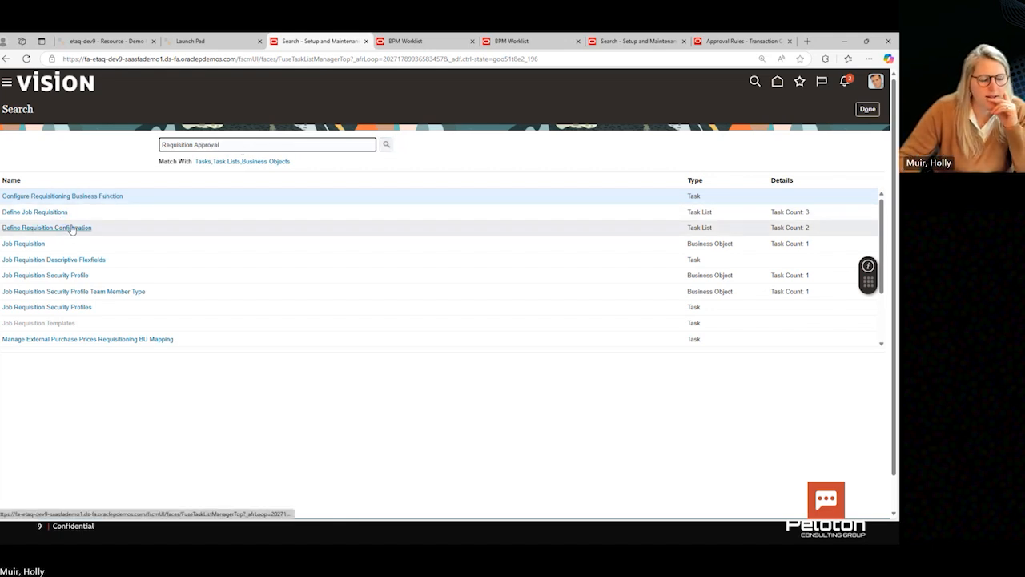
left_click(44, 197)
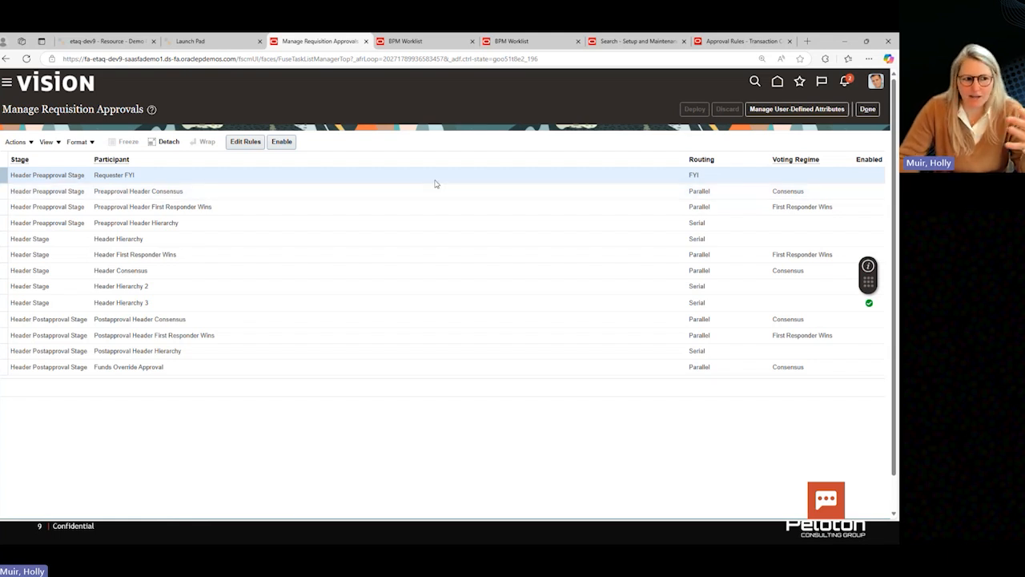
Step: Review the Stage, Participant, Routing, Voting Regime and Enabled columns of the requisition approval participants
left_click(25, 160)
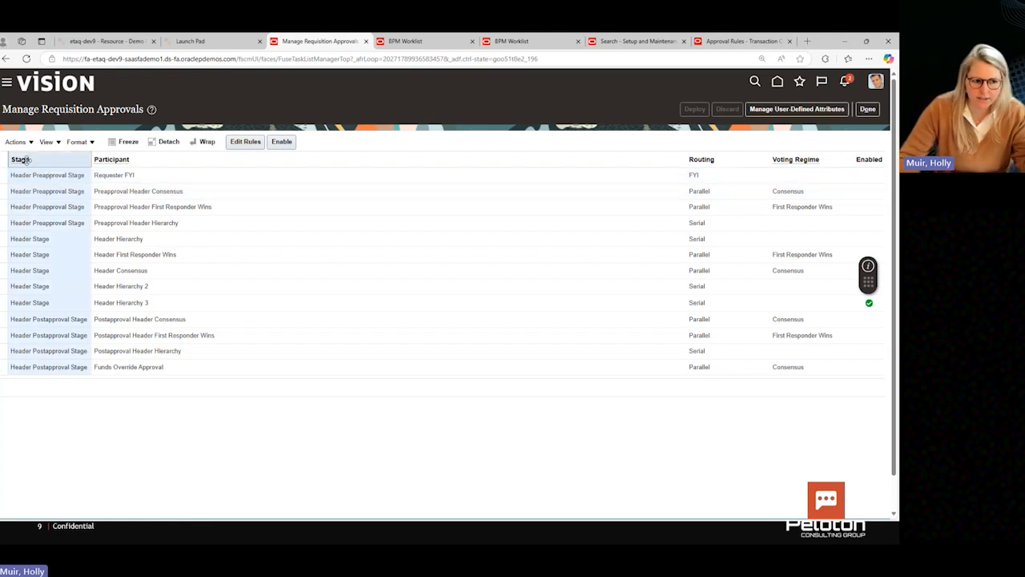
left_click(146, 158)
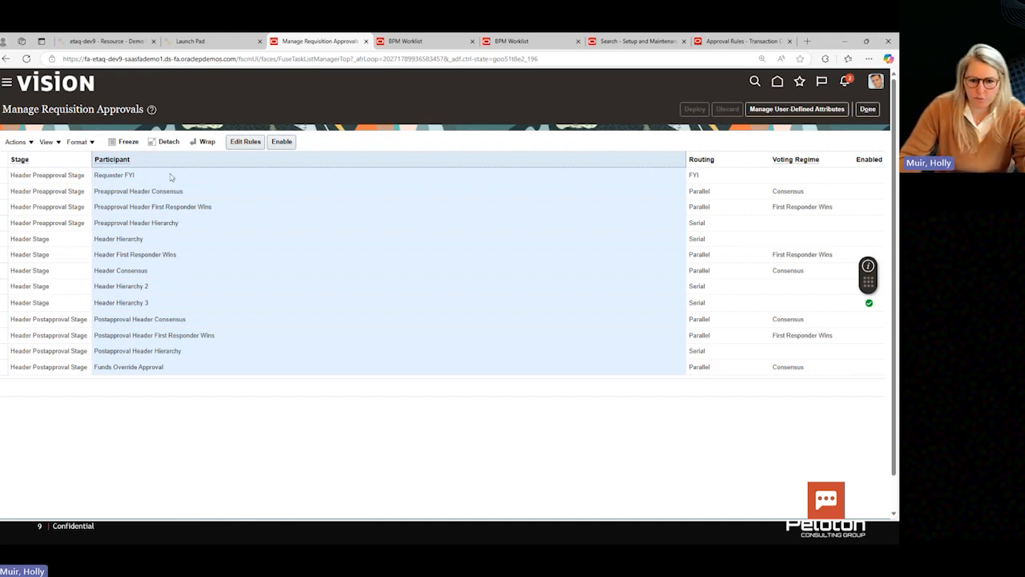
left_click(728, 160)
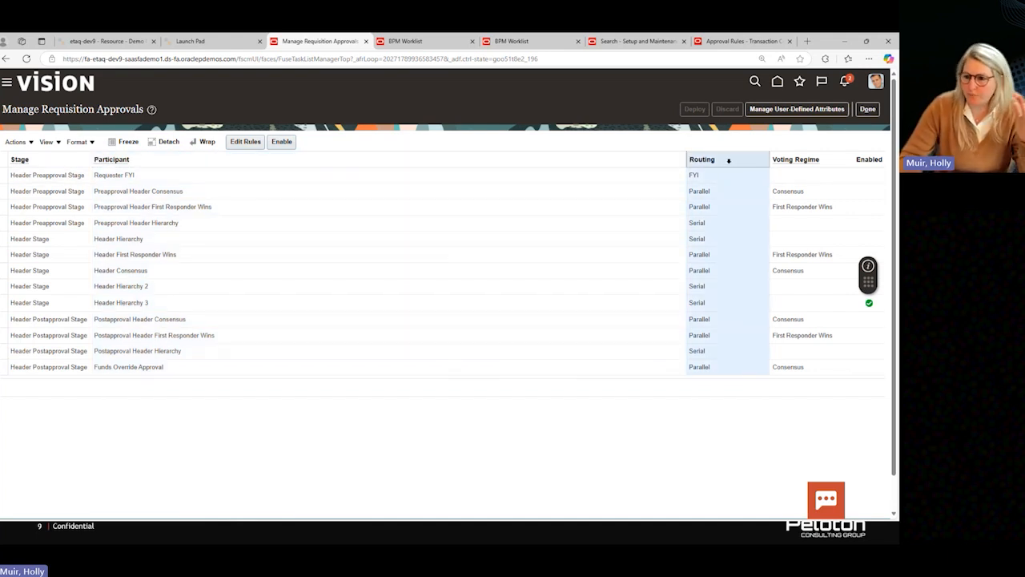
left_click(806, 160)
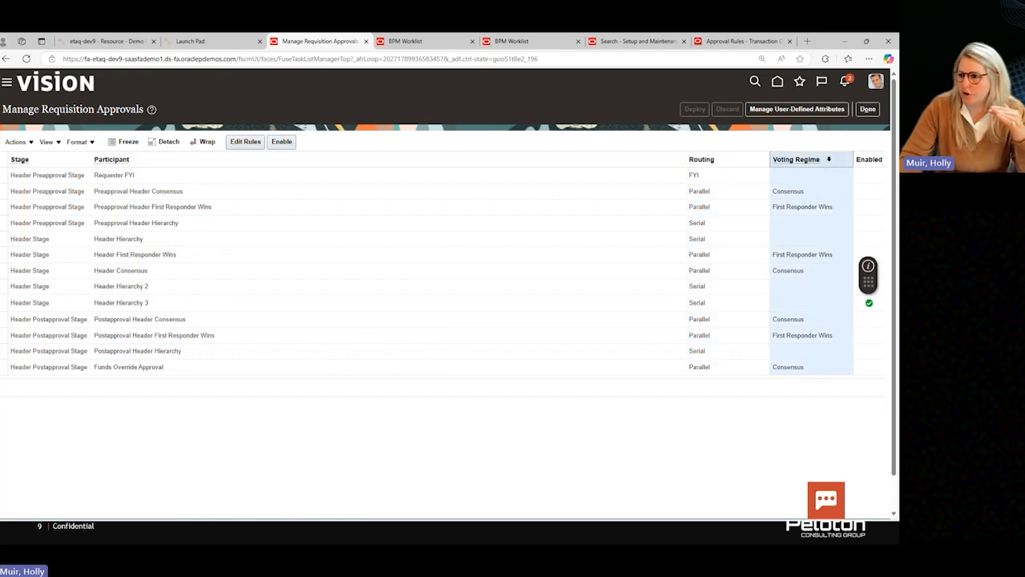
left_click(869, 159)
left_click_drag(869, 280, 875, 154)
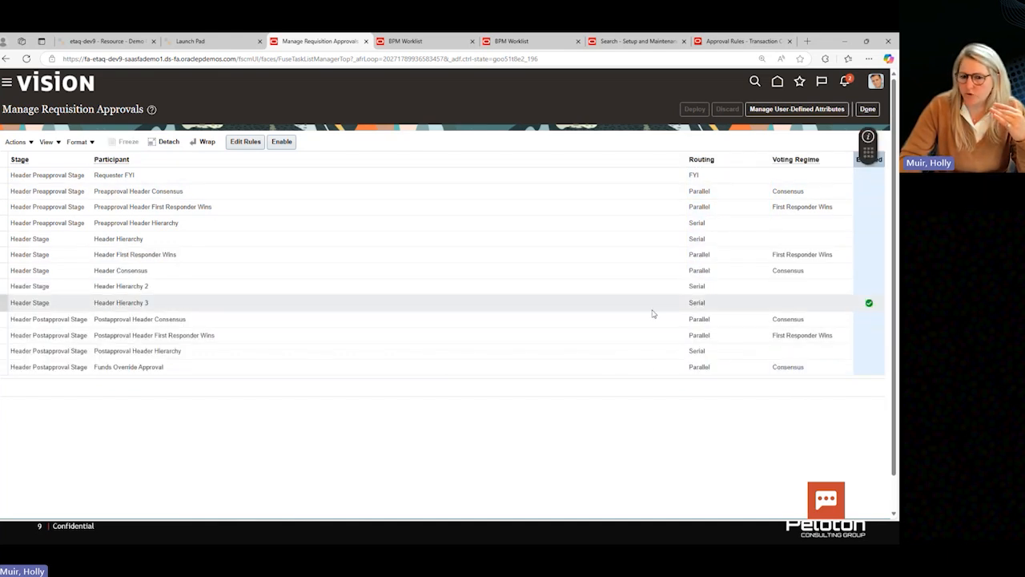
Step: Open the approval rules of the Header Hierarchy 3 participant for editing and bring up the details of Requsitions_Approval_Rule
left_click(275, 309)
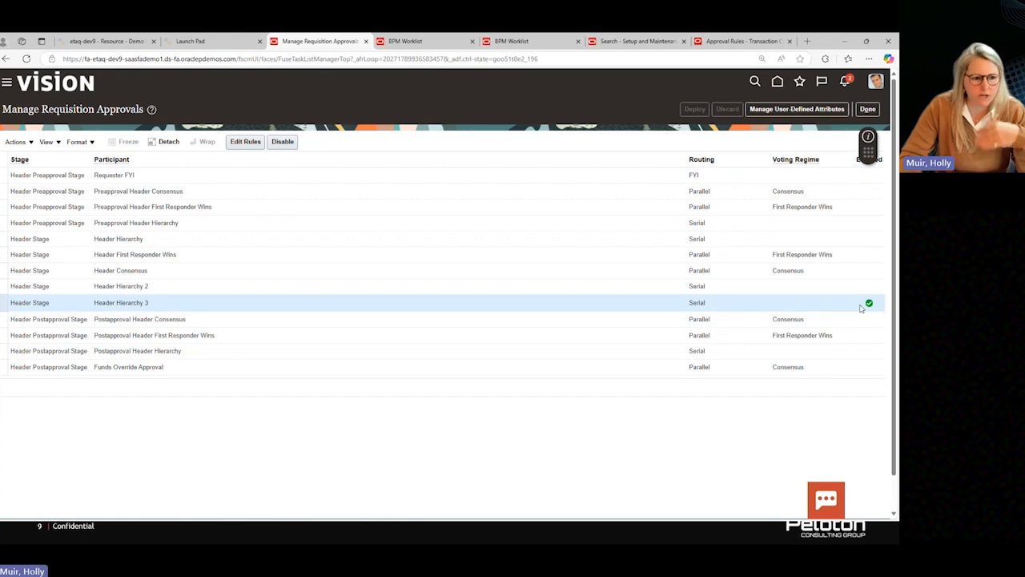
left_click(243, 142)
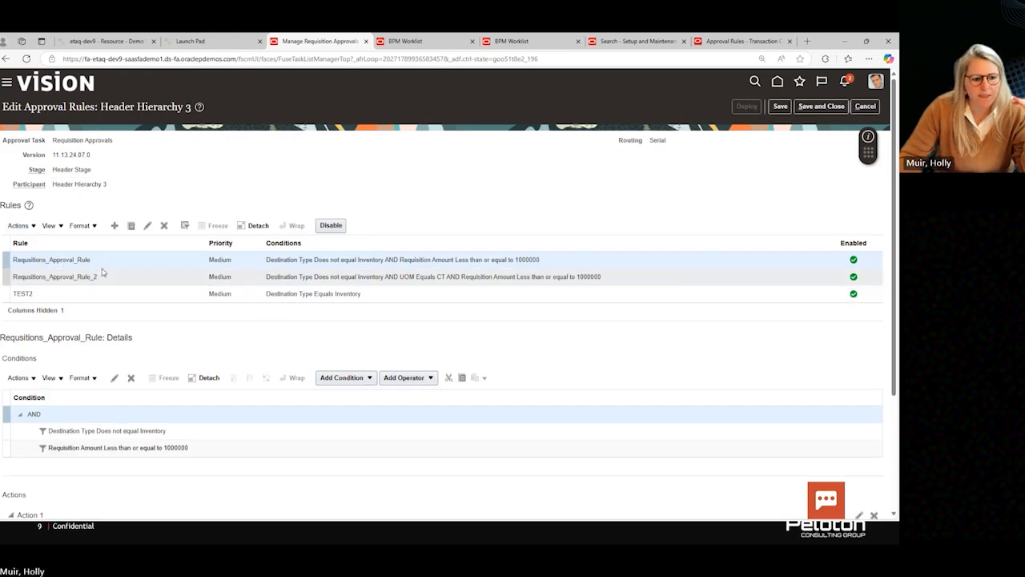
scroll(151, 401, "down", 1)
scroll(152, 396, "down", 1)
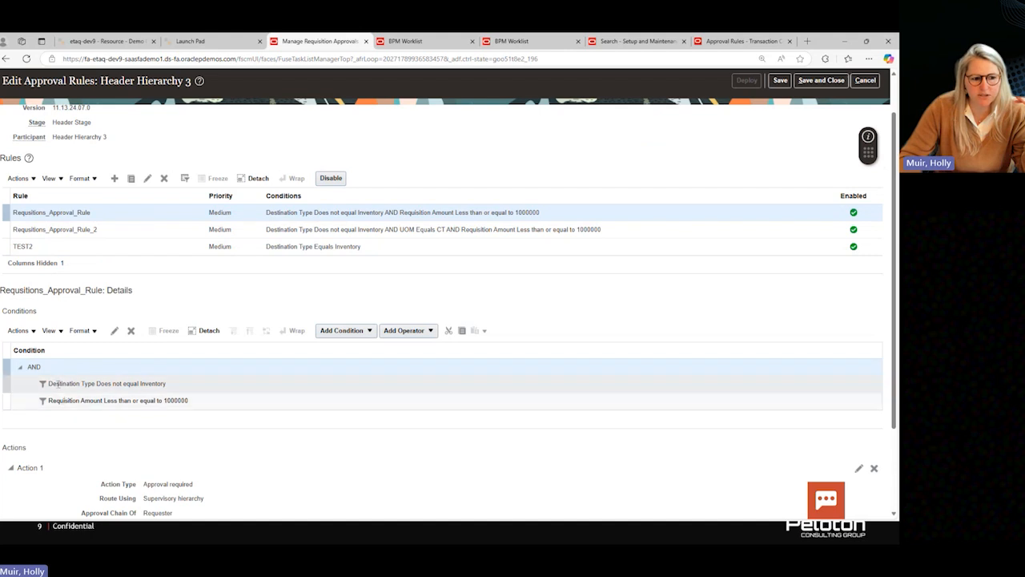
Step: Examine the Add Operator options, the AND conditions and the Action 1 settings of Requsitions_Approval_Rule
left_click(398, 333)
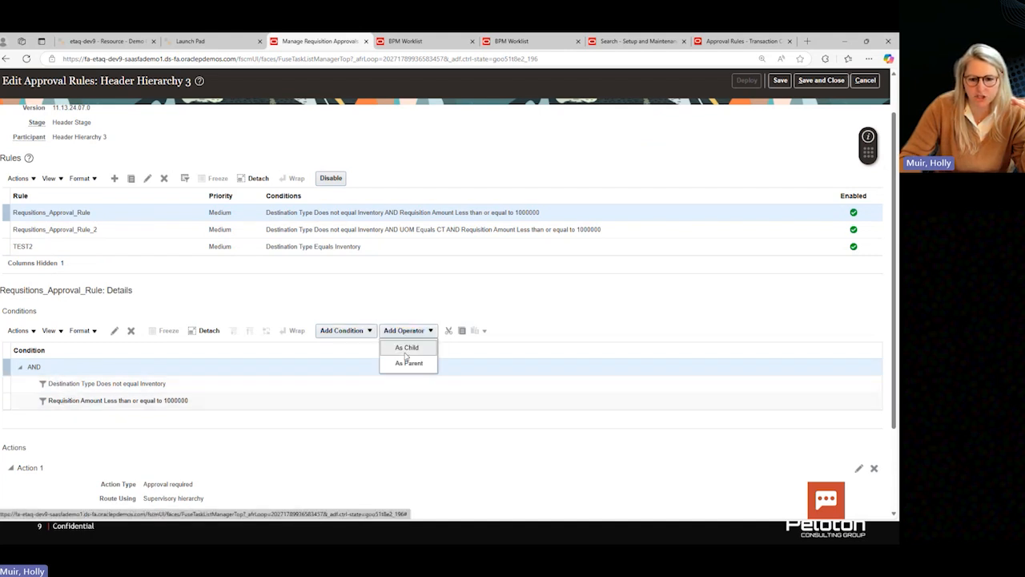
left_click(378, 306)
scroll(367, 327, "down", 2)
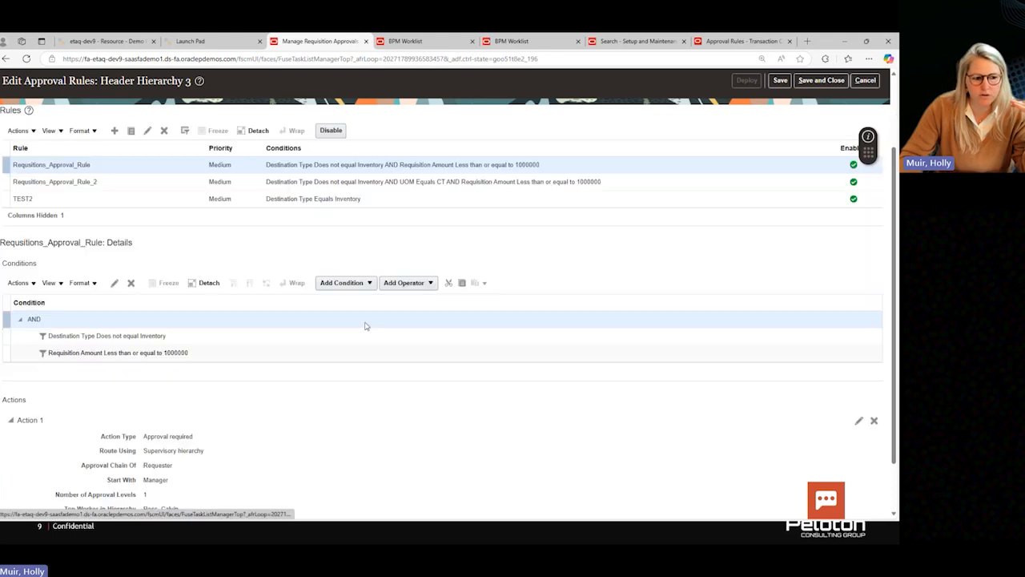
left_click_drag(4, 353, 33, 357)
left_click(51, 358)
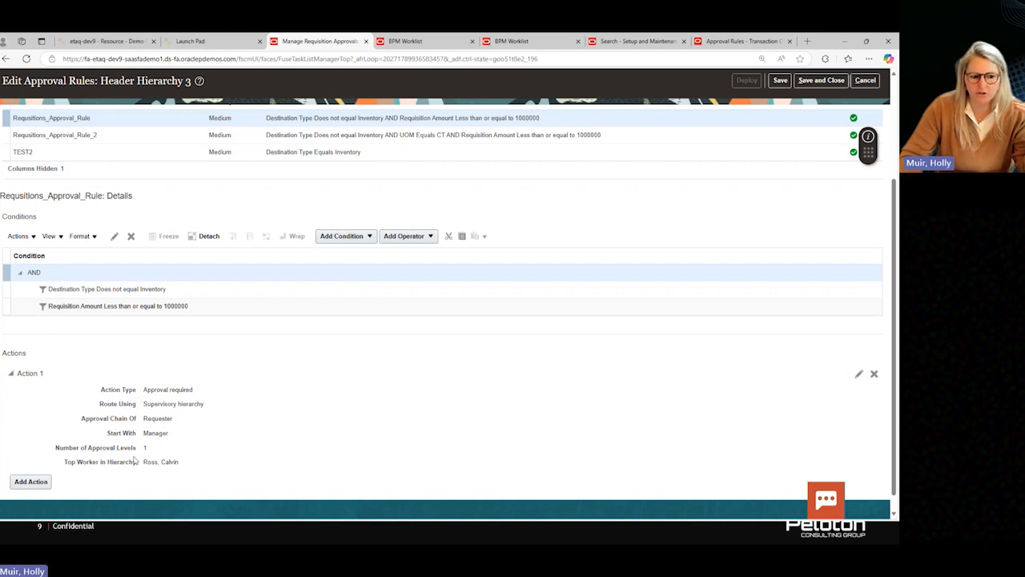
scroll(221, 373, "up", 3)
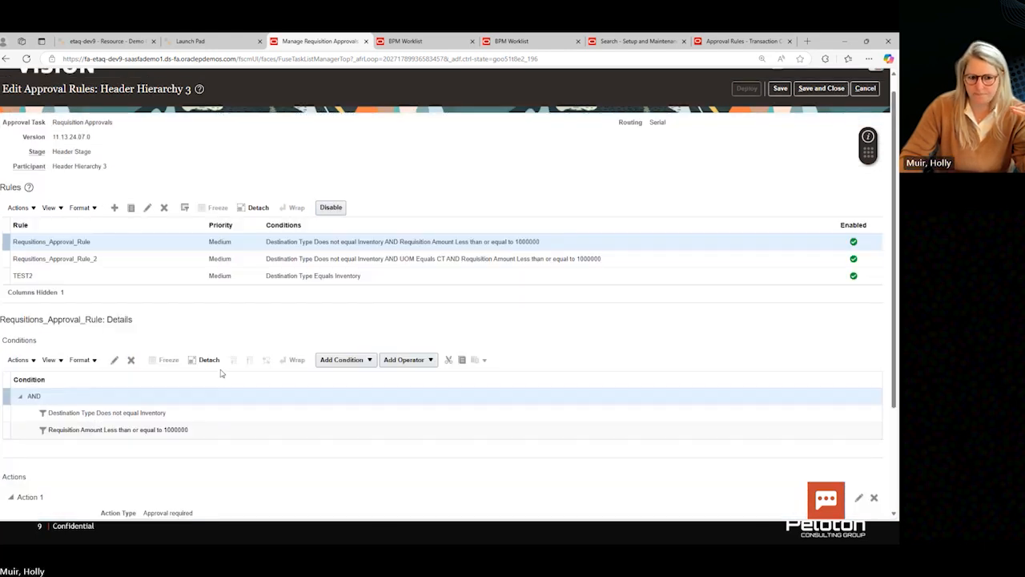
scroll(224, 343, "up", 1)
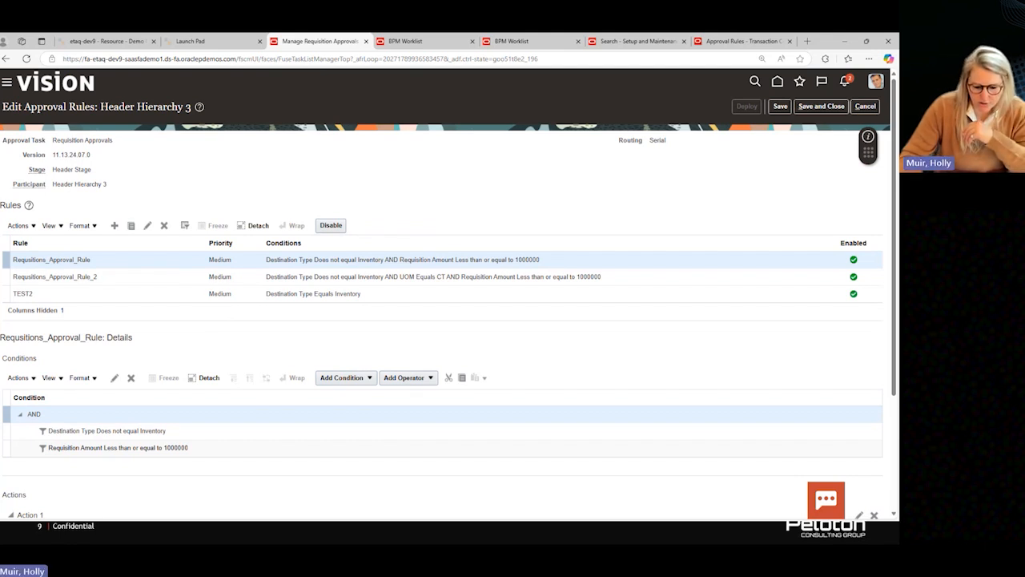
key("alt+Tab")
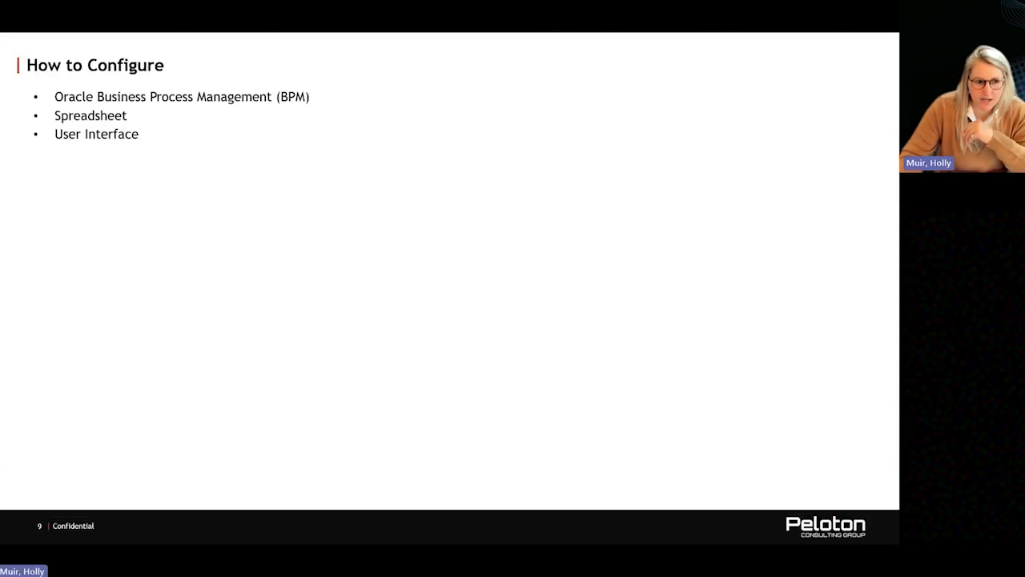
left_click(292, 213)
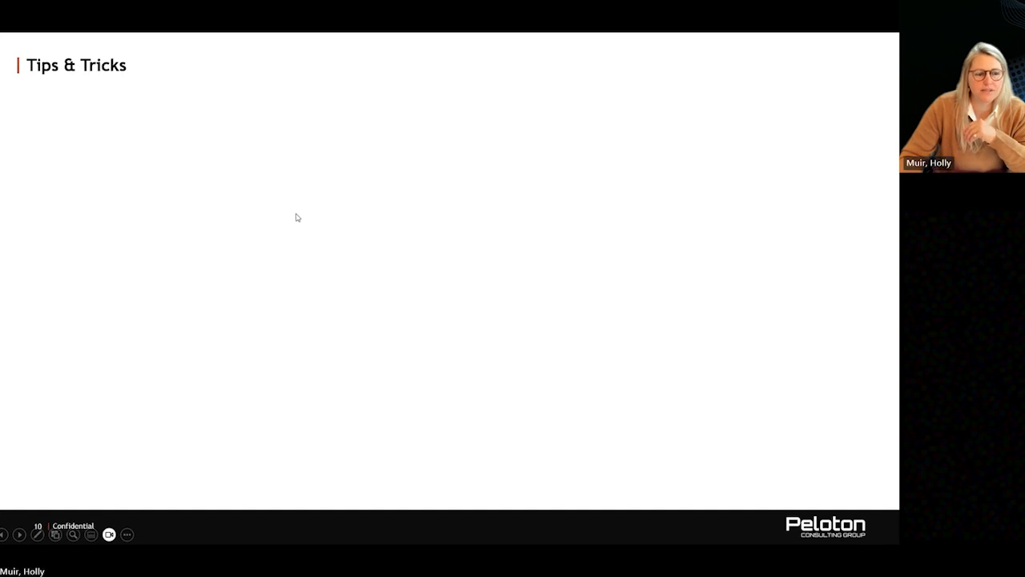
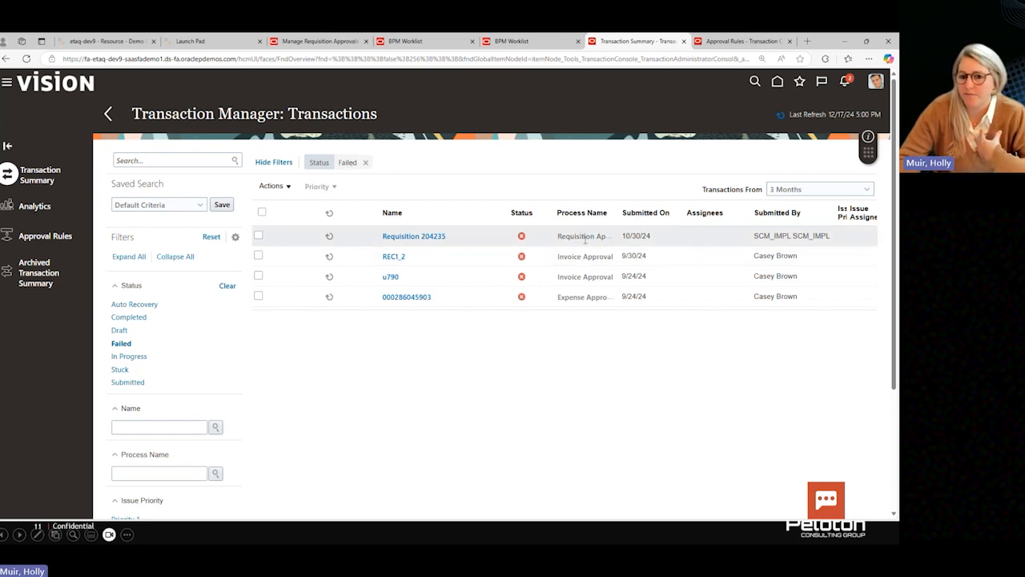
Step: Open the failed requisition approval transaction submitted on 10/30/24 from the Transaction Manager list
mouse_move(524, 240)
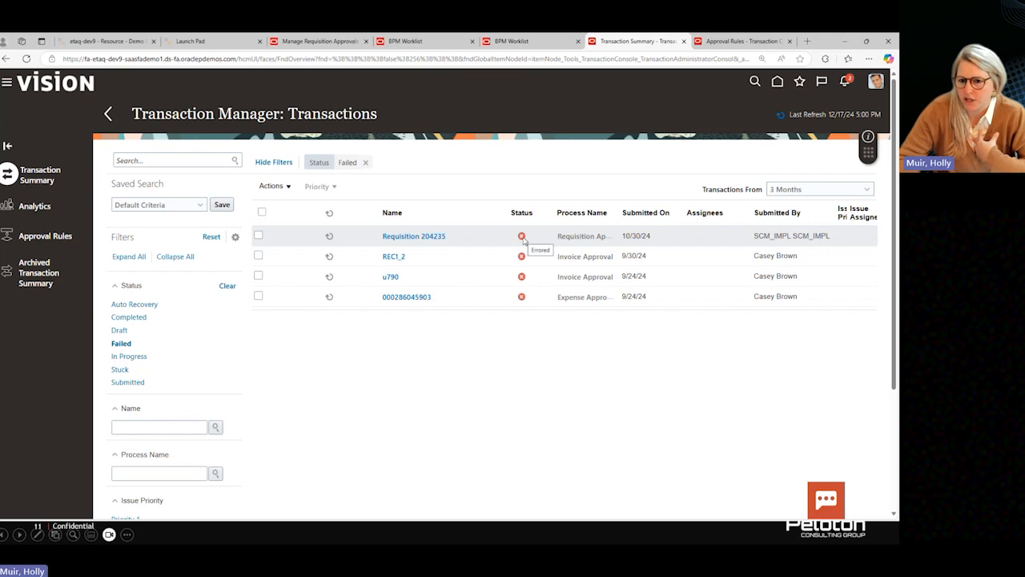
left_click(463, 239)
left_click(408, 238)
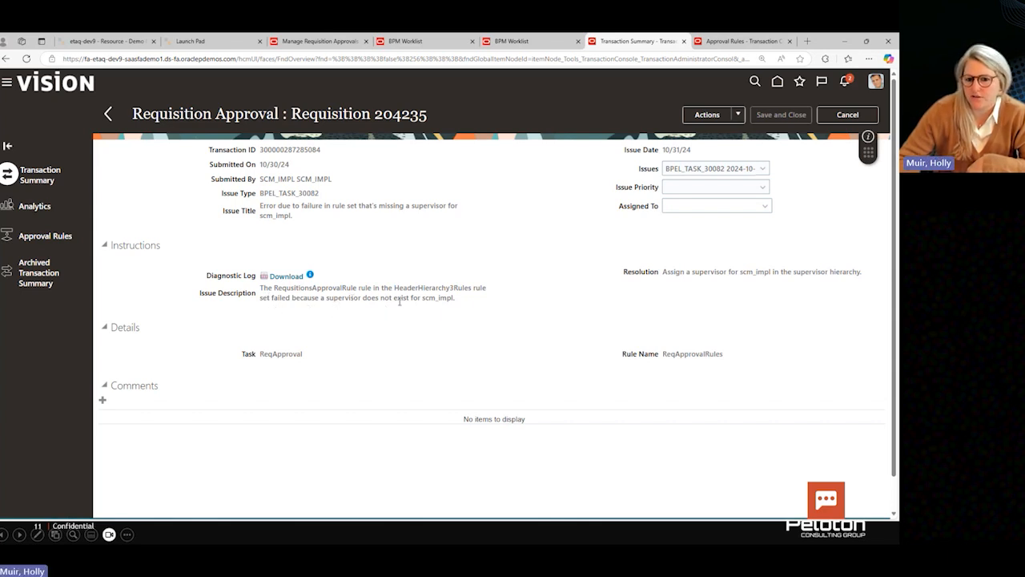
Step: Read the Issue Description of the failed requisition approval to identify why the rule failed and which submitter is affected
left_click_drag(423, 301, 452, 304)
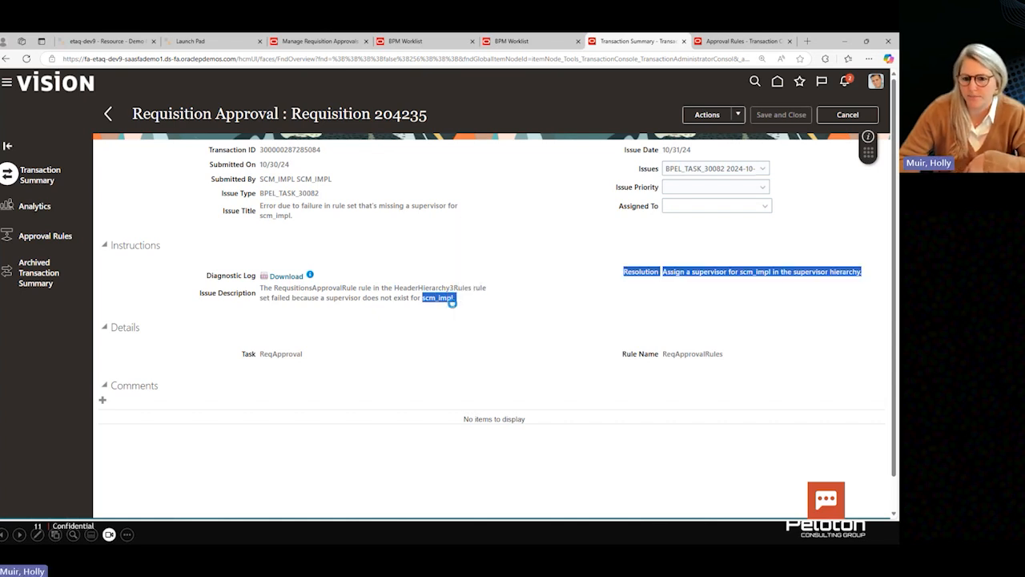
left_click(424, 298)
left_click_drag(424, 298, 455, 299)
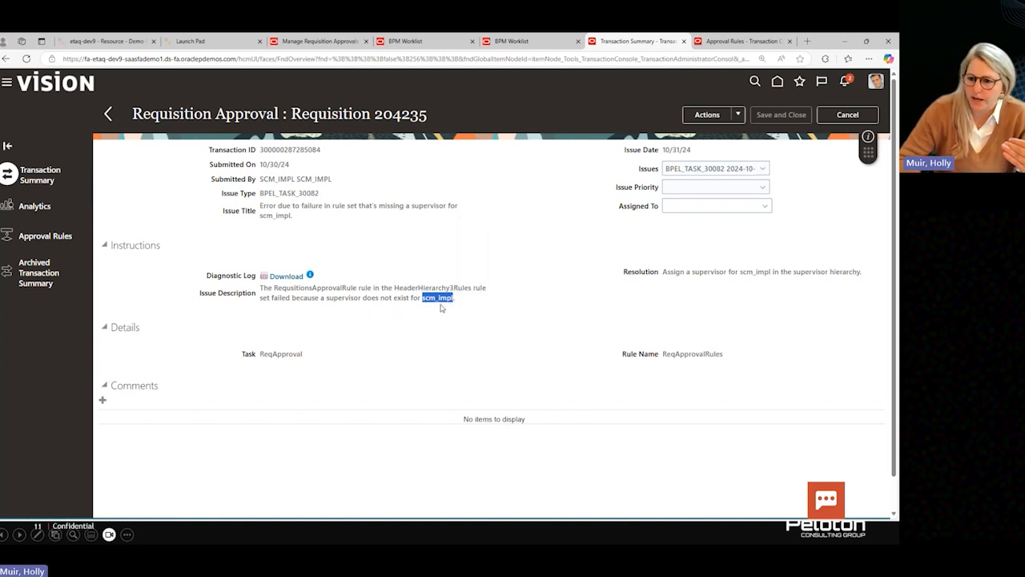
left_click_drag(327, 298, 372, 299)
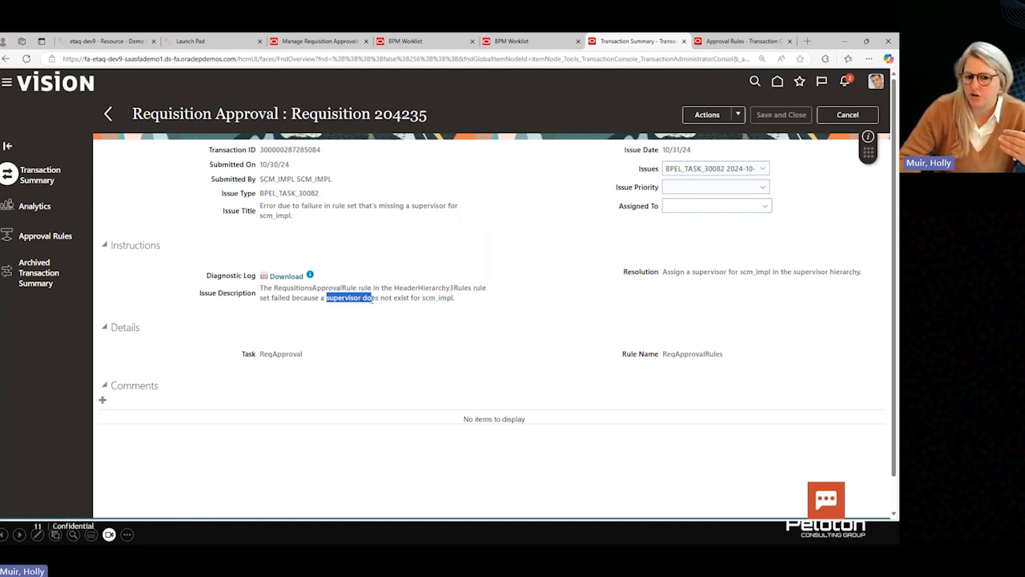
left_click(443, 250)
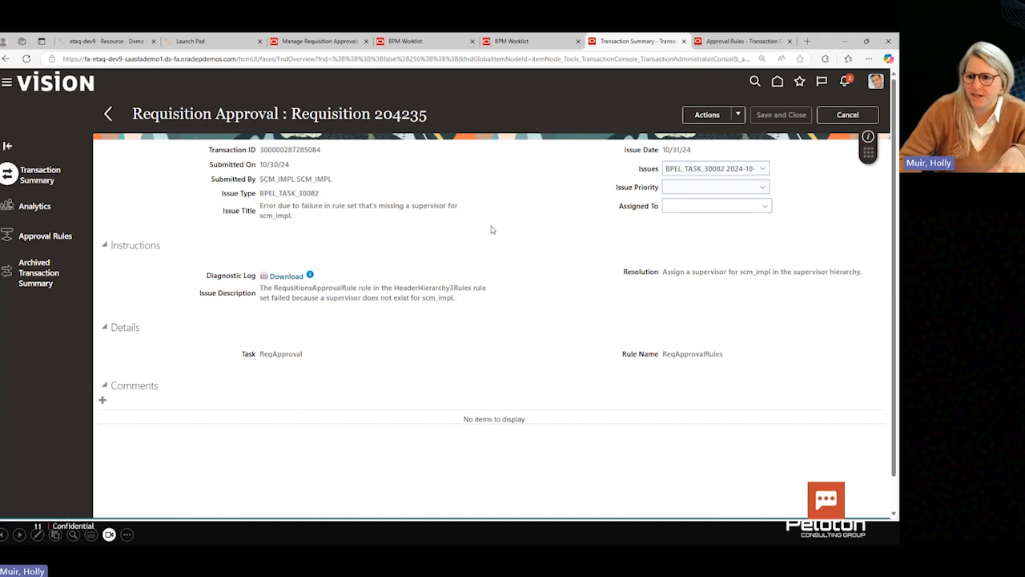
Step: Check which actions are available for the failed requisition approval and locate the requisition number in its title
left_click(740, 116)
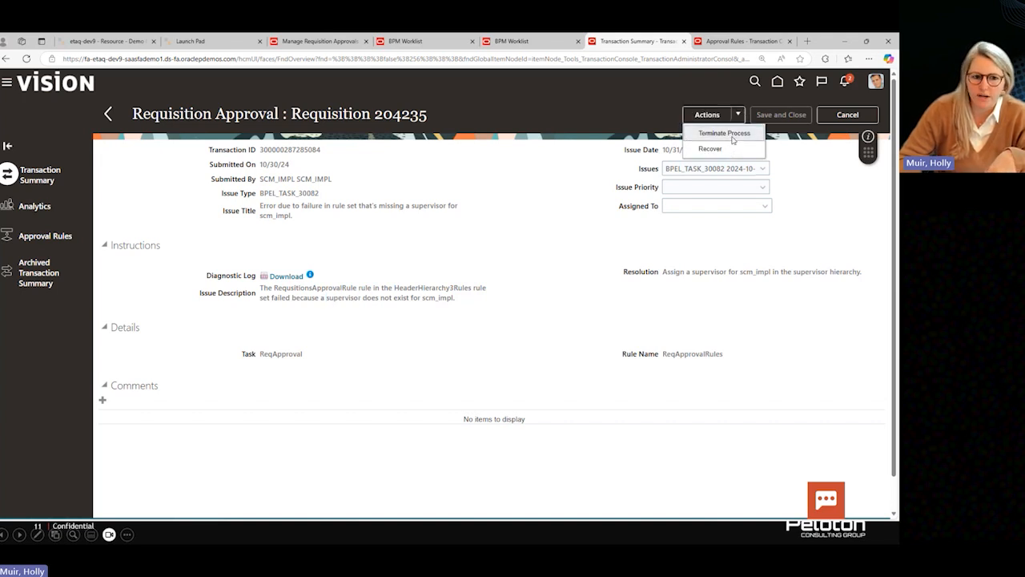
left_click(522, 235)
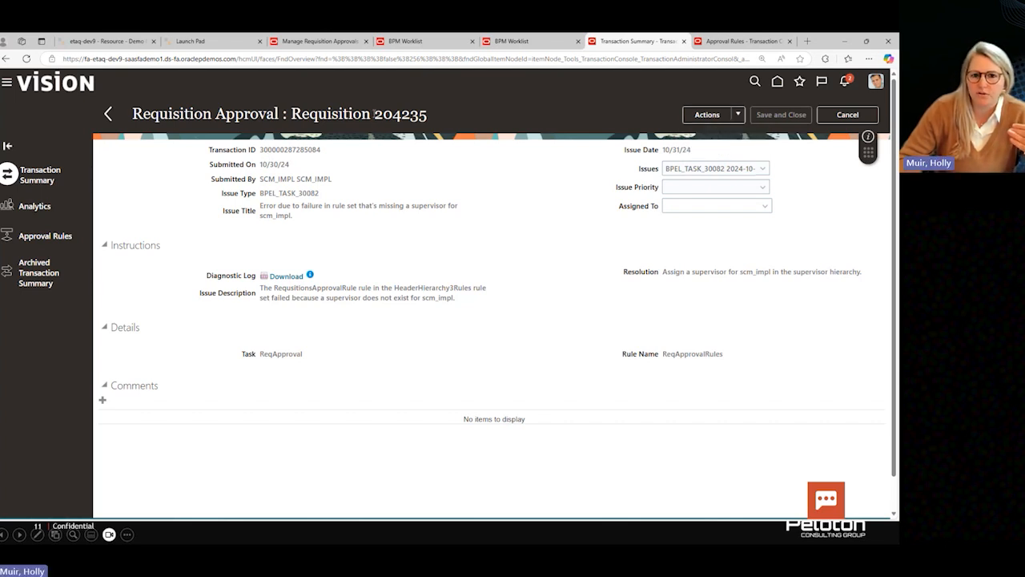
left_click_drag(376, 112, 425, 118)
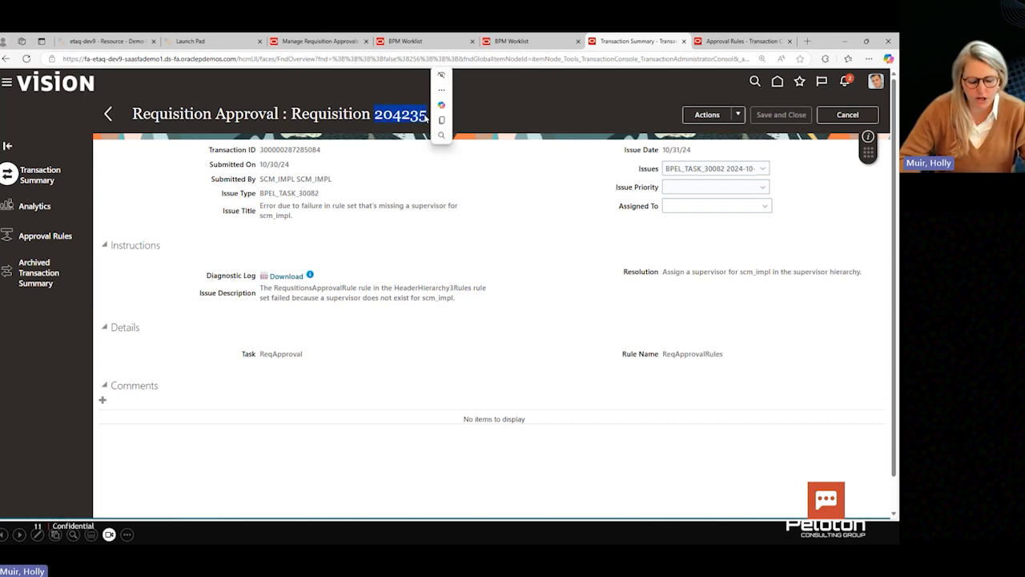
left_click(461, 162)
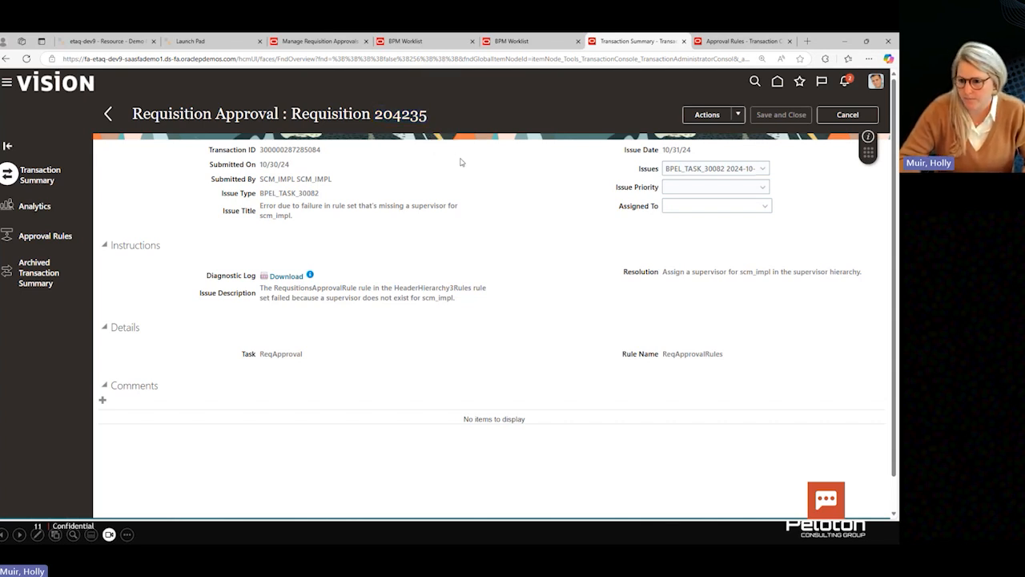
Step: Leave the failed requisition's details without saving and remove the Failed status filter from the transactions list
left_click(848, 115)
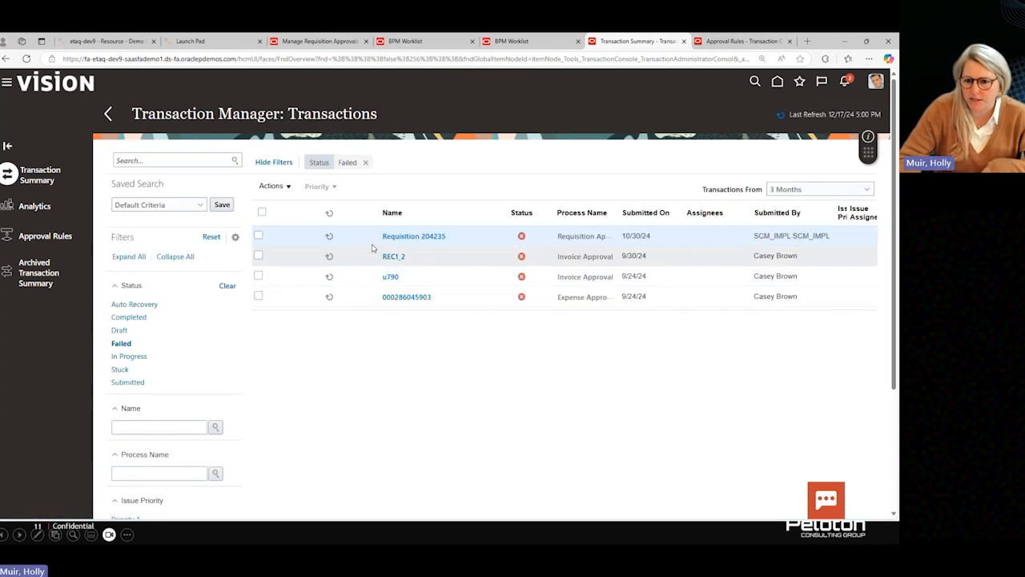
left_click(365, 163)
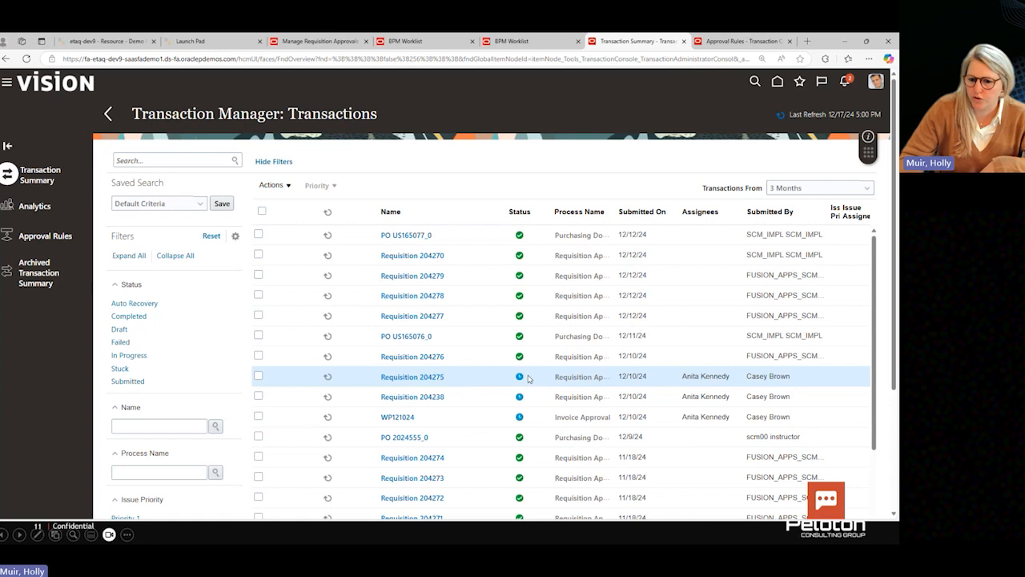
Step: Open the first in-progress requisition approval submitted on 12/10/24 and inspect its Reassign to User option without reassigning it
mouse_move(519, 381)
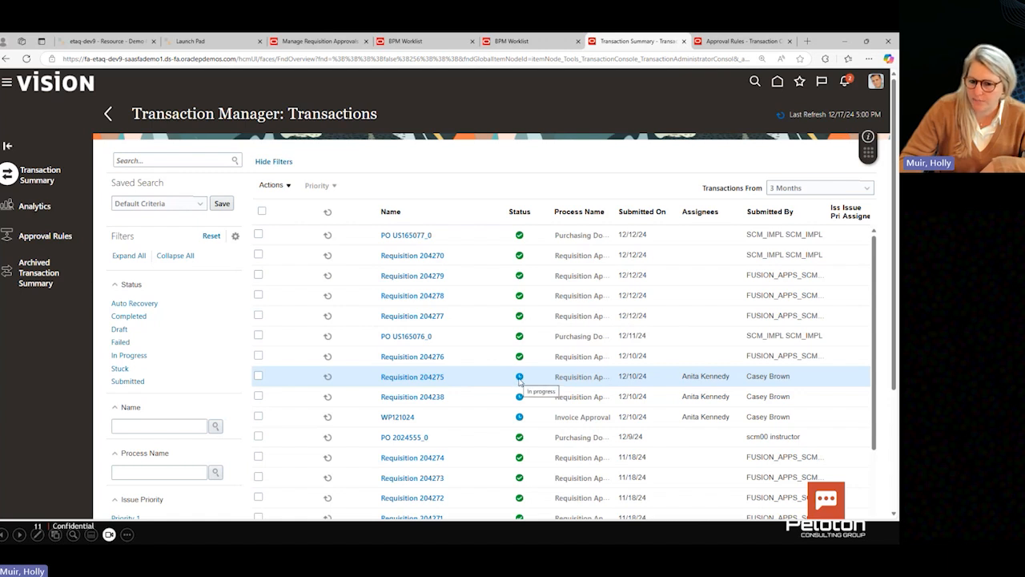
left_click(415, 378)
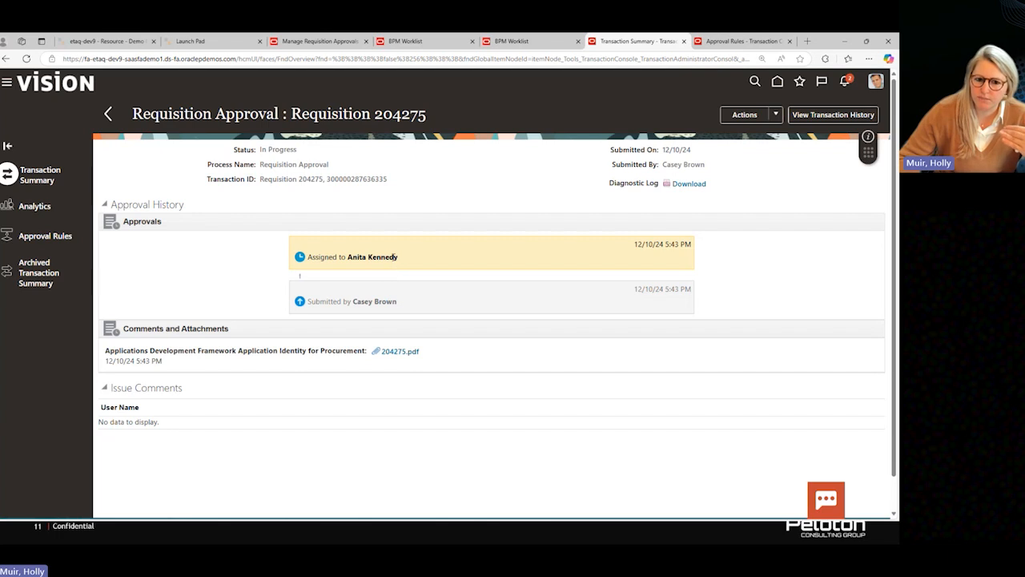
left_click(775, 115)
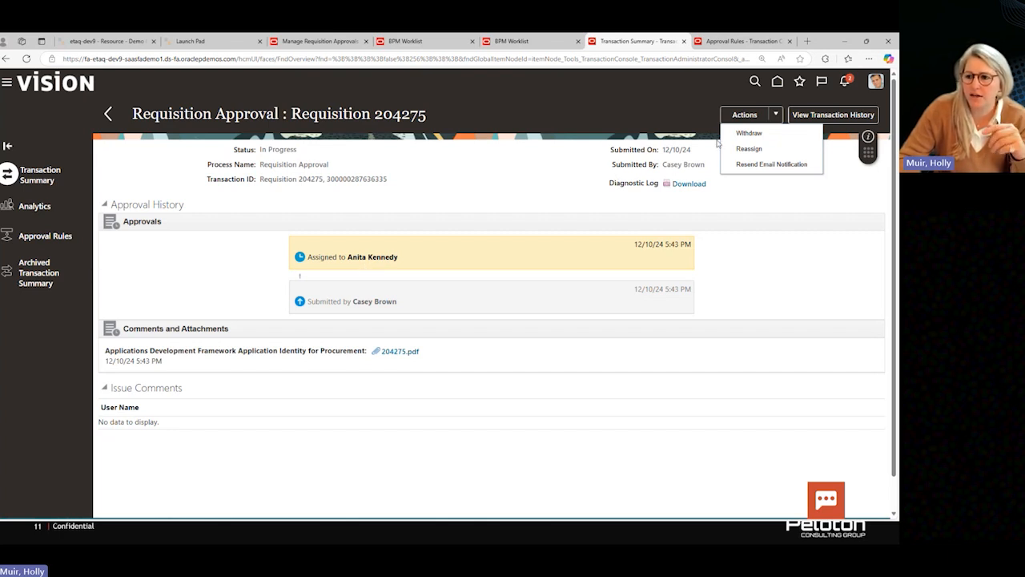
left_click(760, 151)
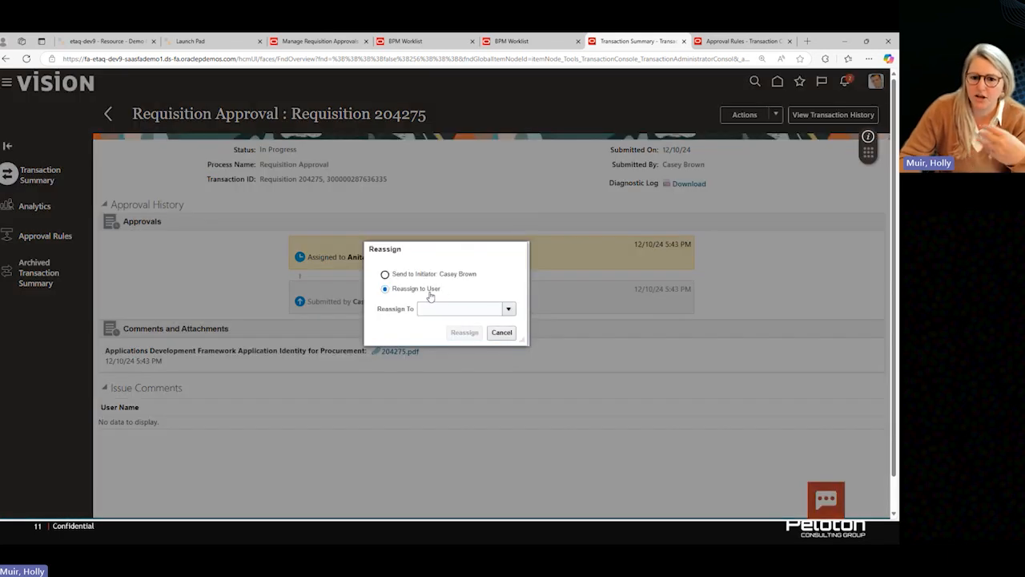
left_click(488, 309)
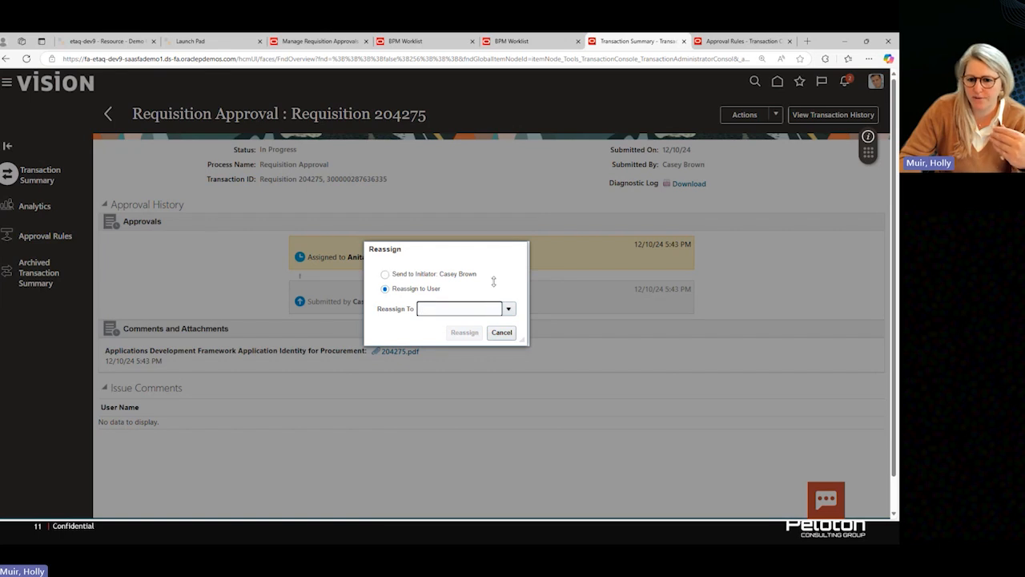
left_click(500, 332)
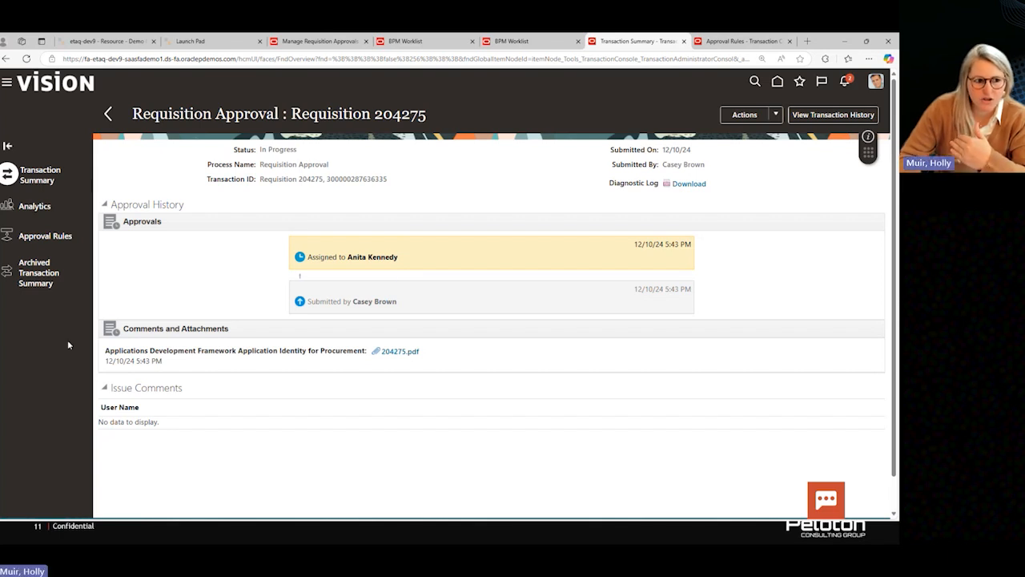
Step: Return to the transactions list and review the filters available for finding transactions, from Status through Person Number
left_click(110, 114)
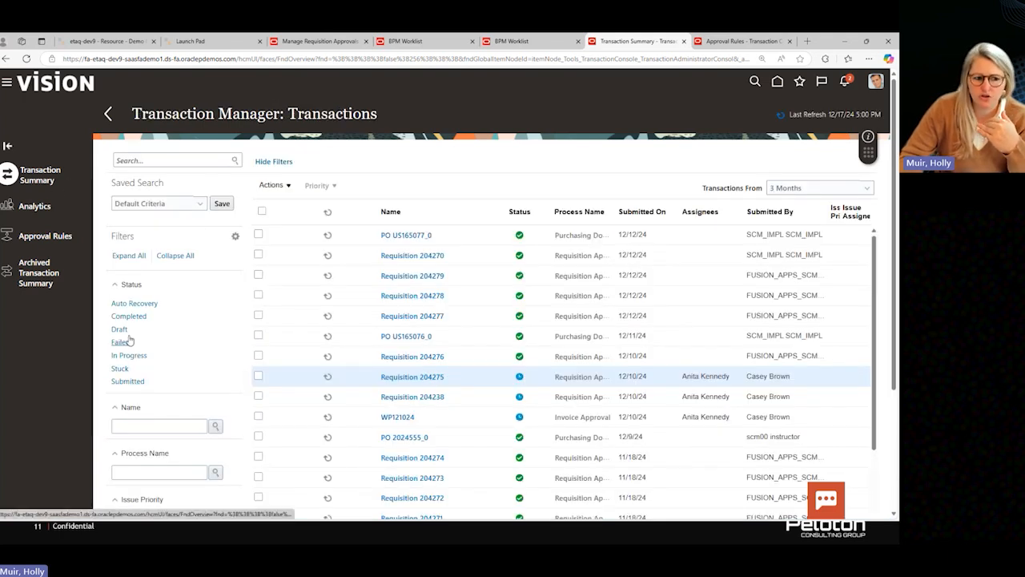
scroll(131, 393, "down", 2)
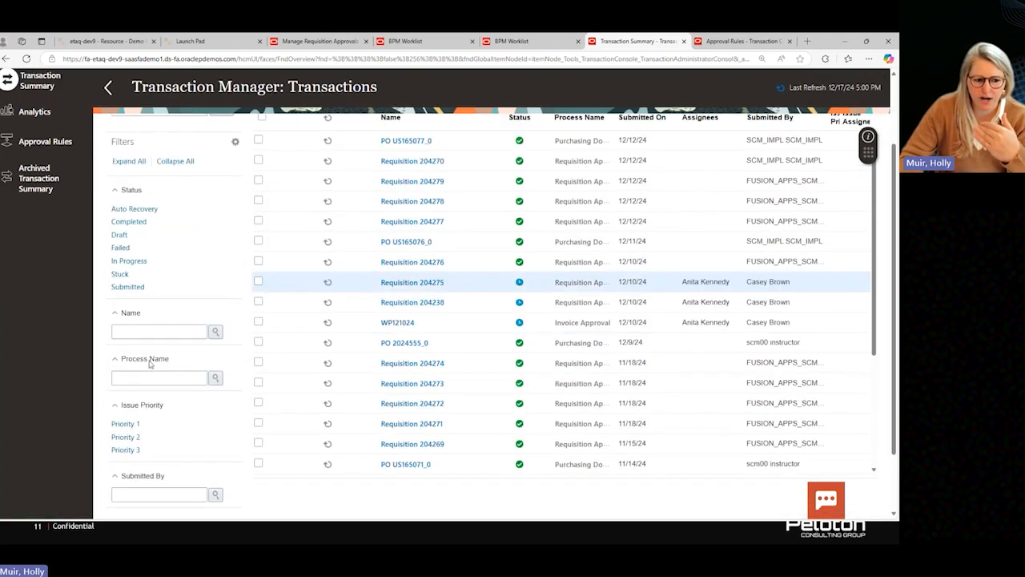
scroll(131, 440, "down", 2)
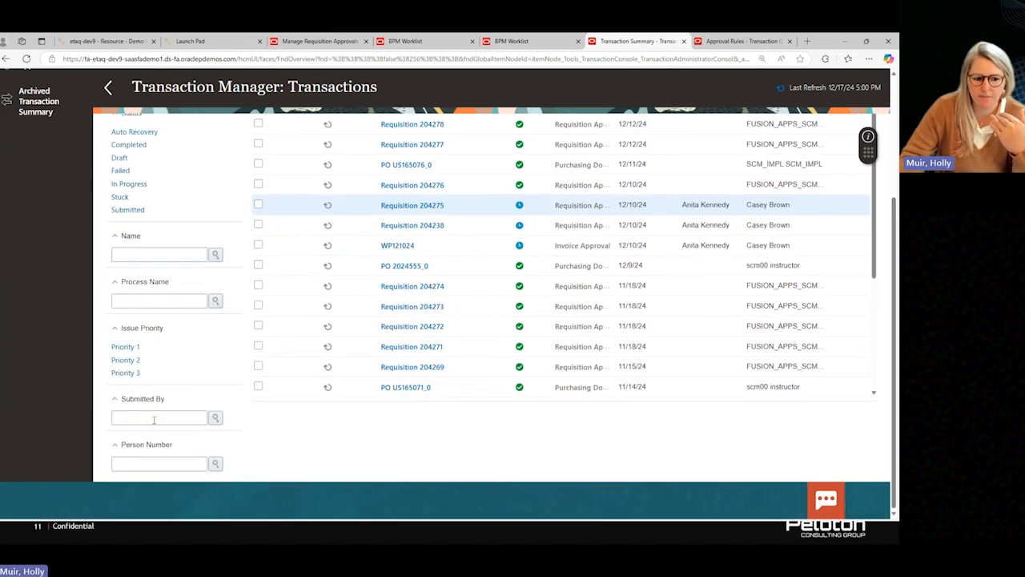
scroll(171, 457, "up", 4)
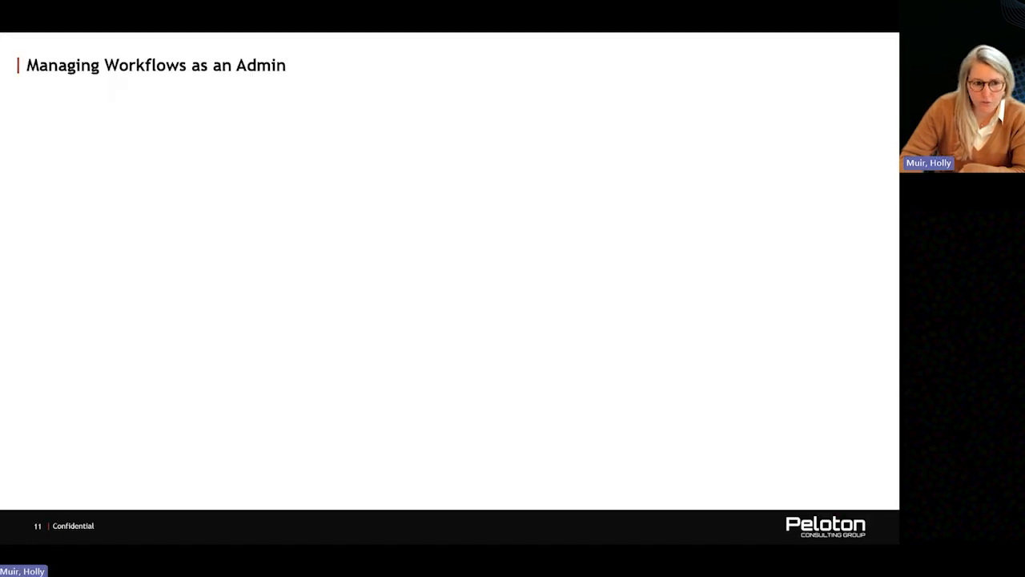
left_click(318, 304)
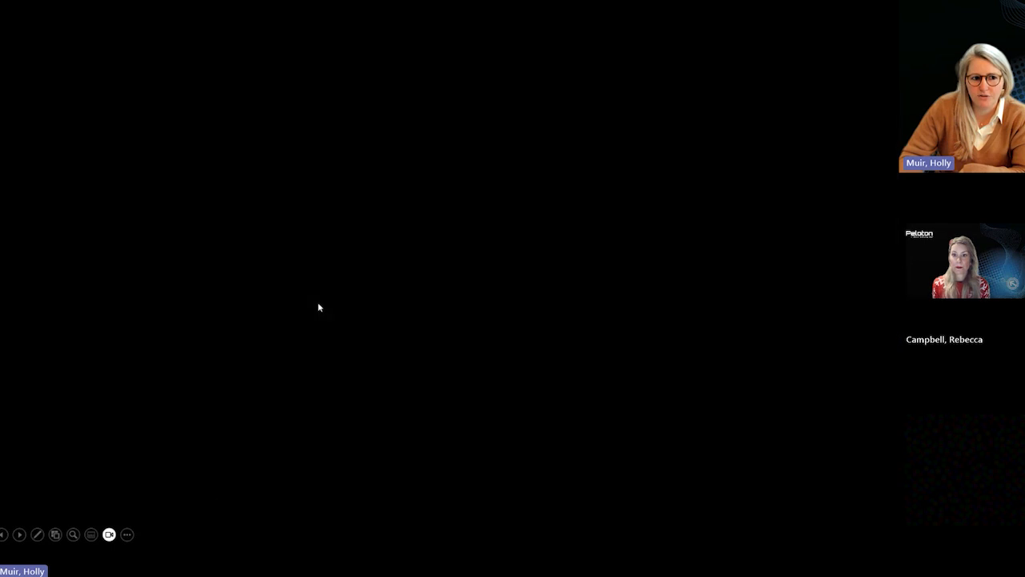
left_click(318, 304)
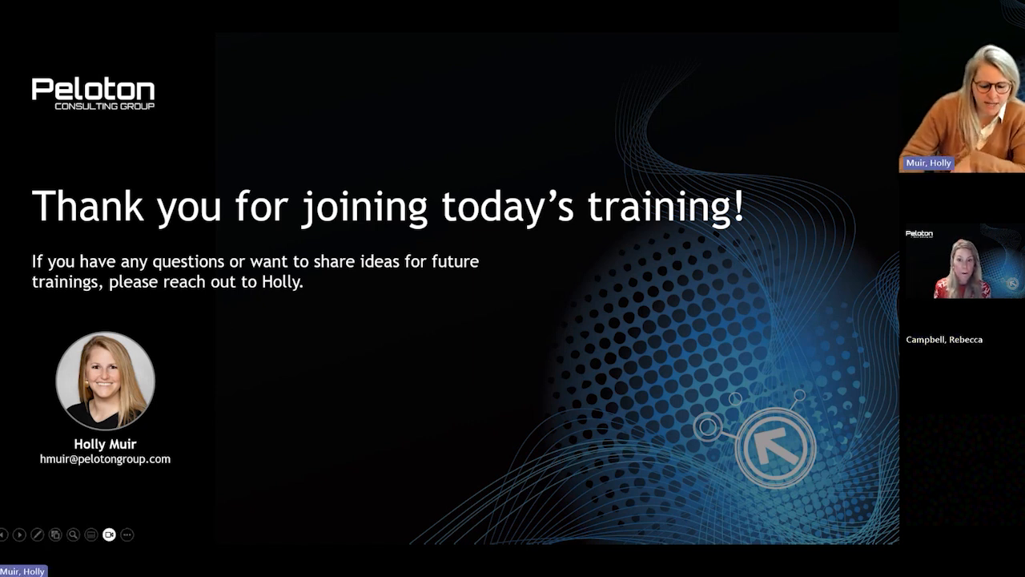
Step: Switch from the slides to the BPM Worklist in the browser and open the Vacation Period rule in the user preferences
key("alt+Tab")
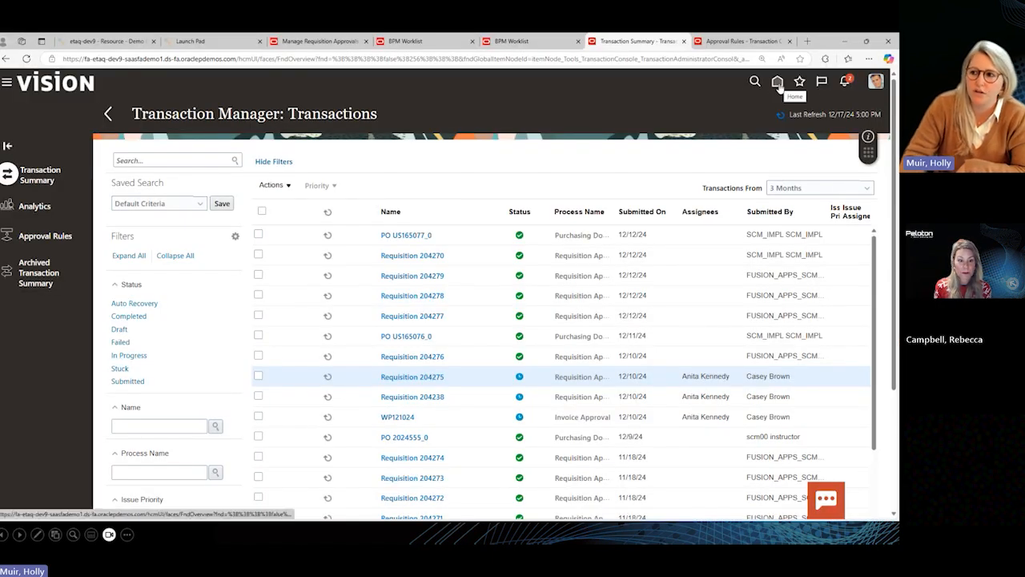
left_click(876, 82)
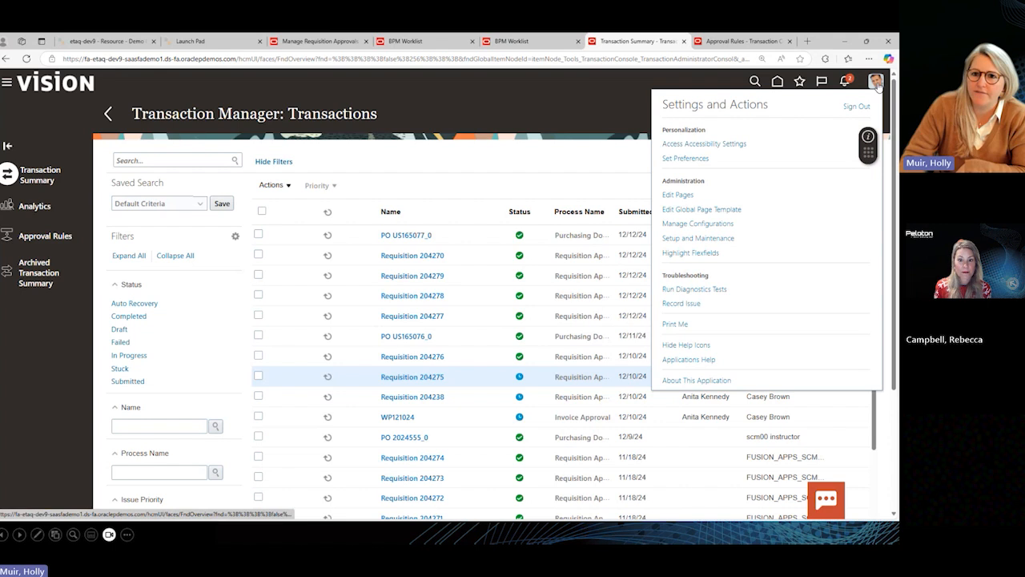
left_click(525, 41)
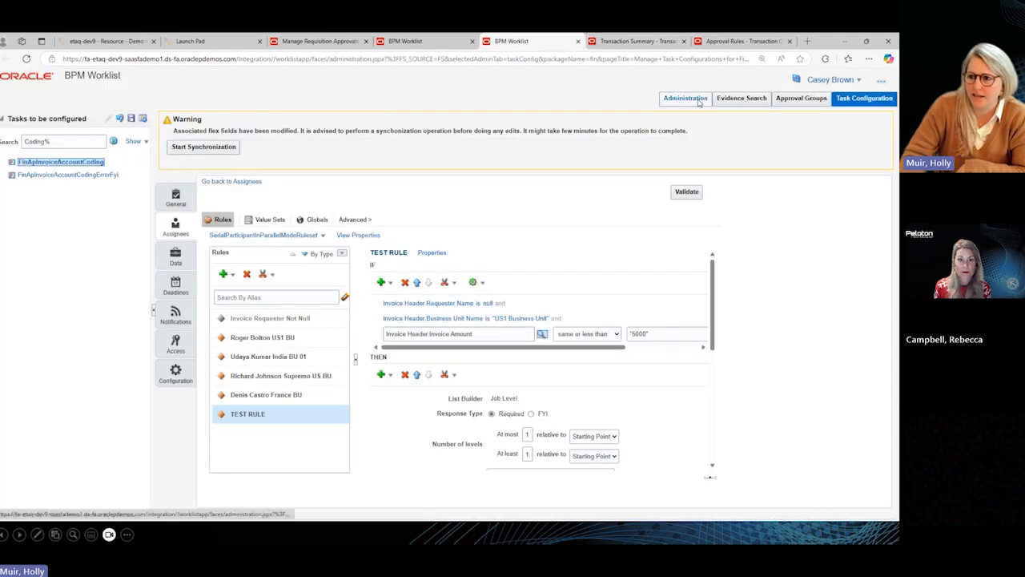
left_click(833, 80)
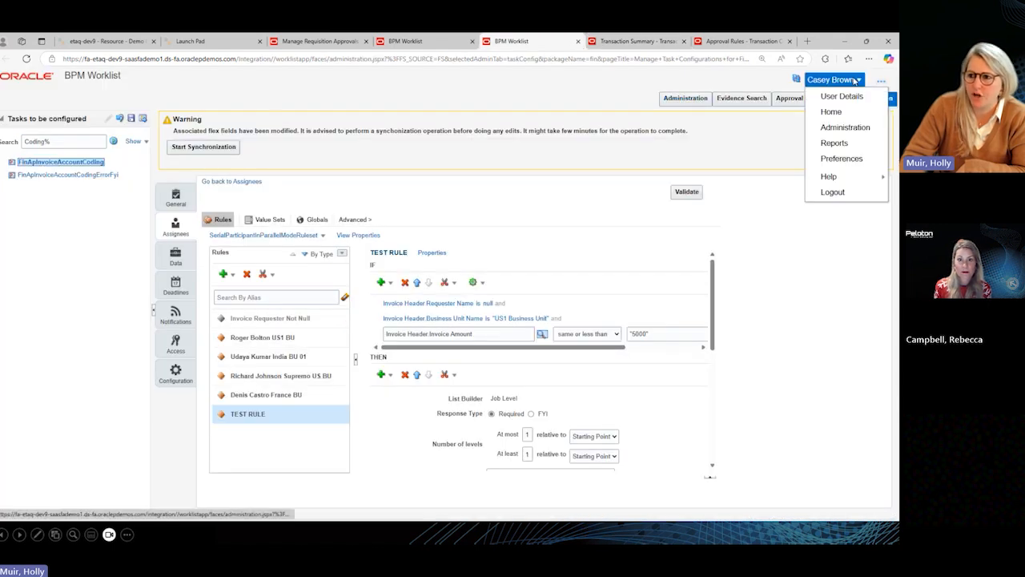
left_click(841, 158)
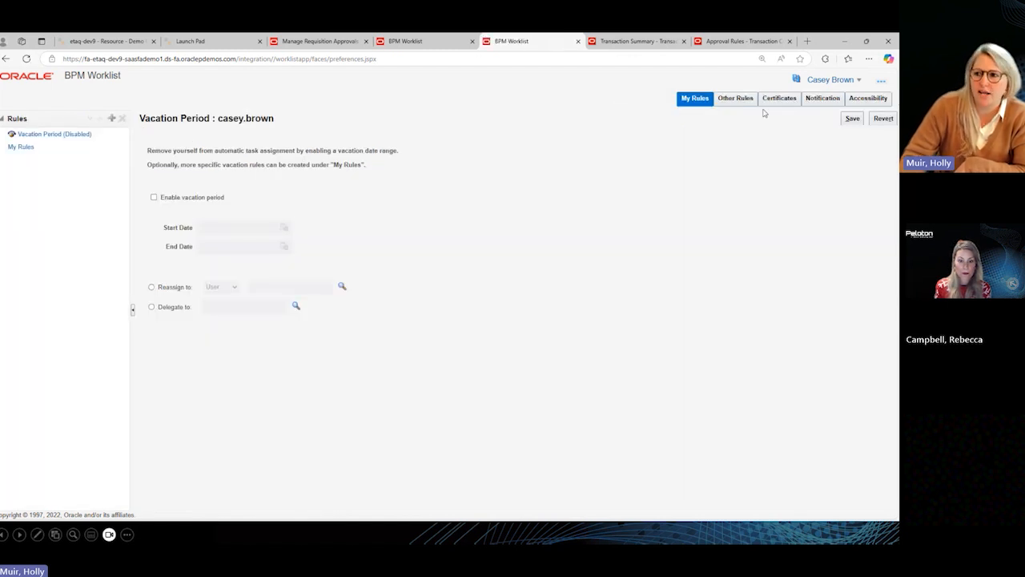
left_click(833, 81)
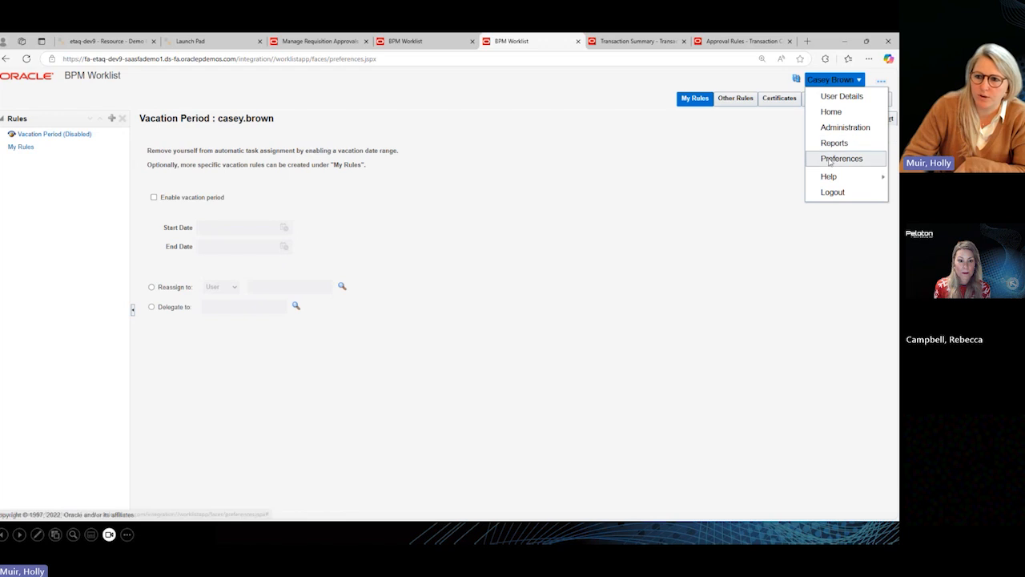
left_click(527, 122)
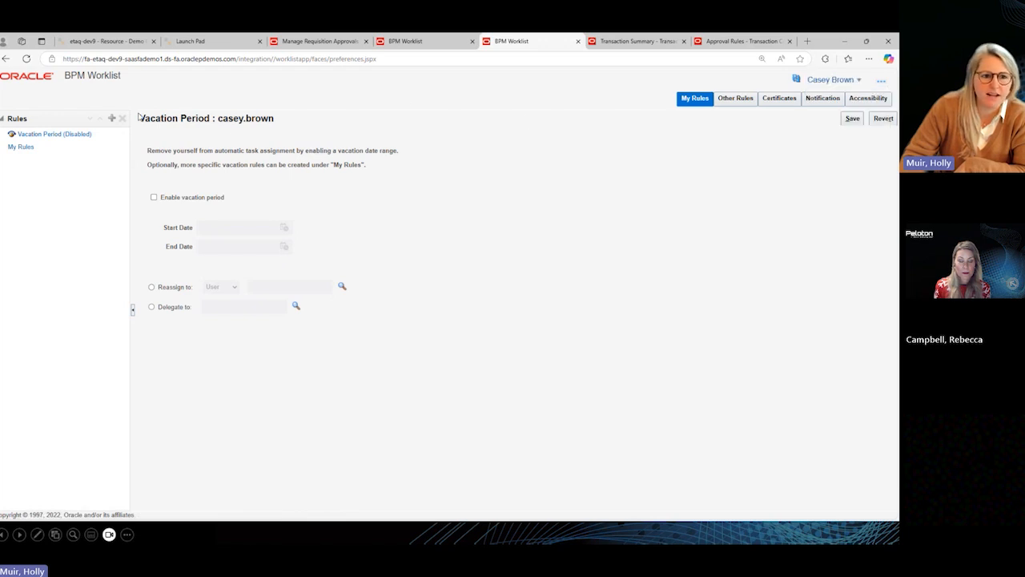
left_click(45, 138)
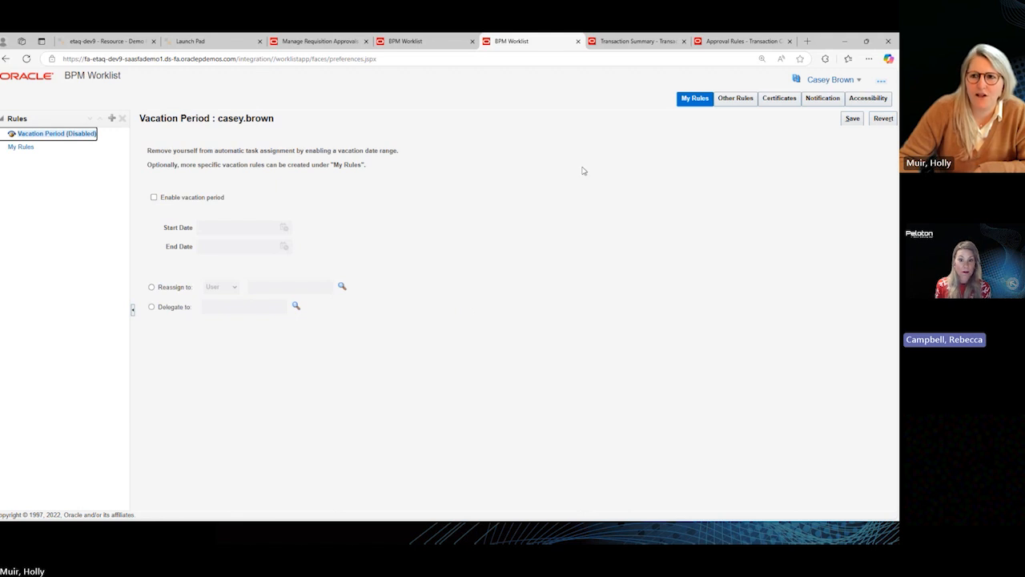
Step: Filter the Transaction Manager transactions by Stuck status, check the actions offered for the list, and return to the slides
left_click(643, 42)
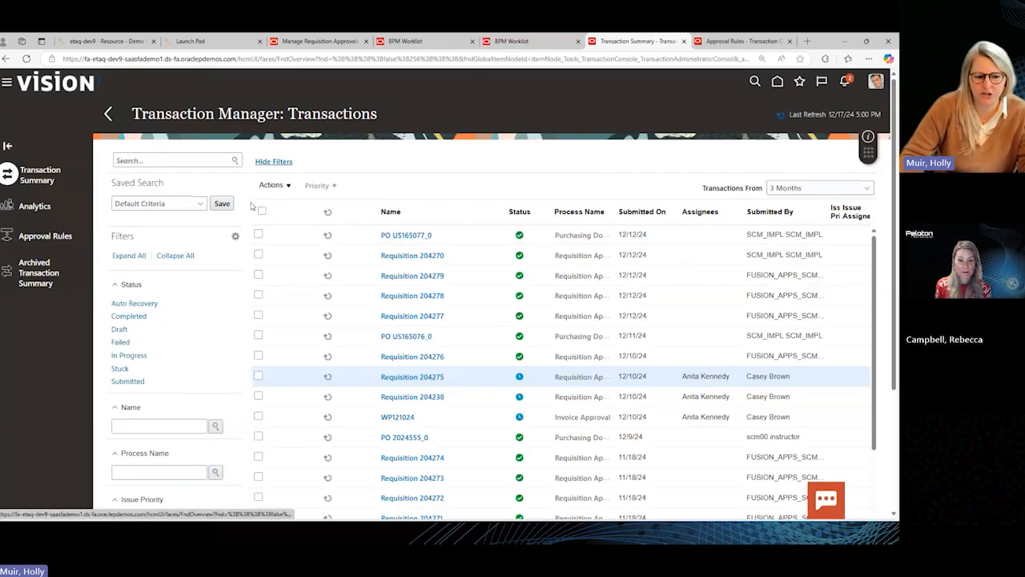
left_click(120, 370)
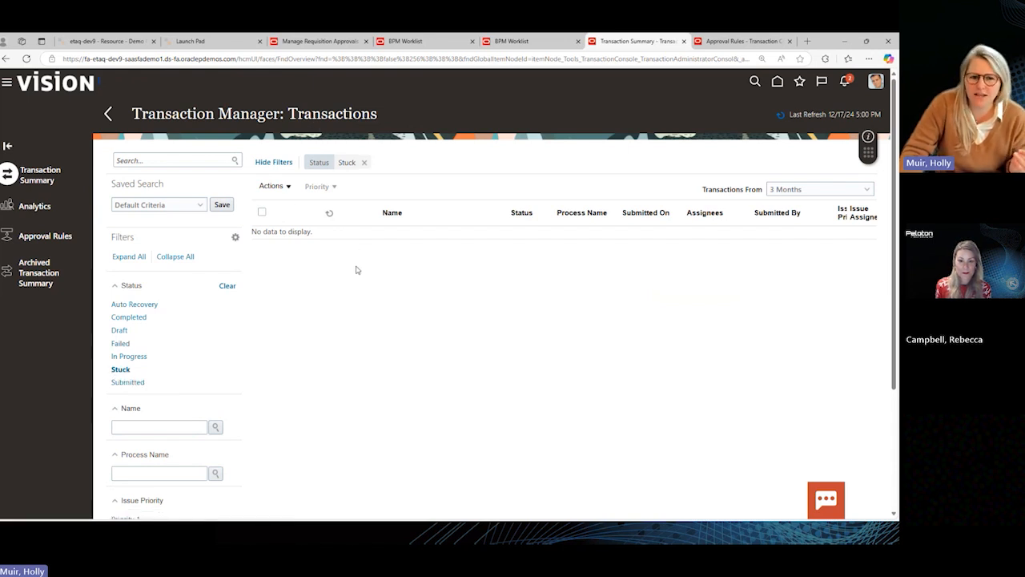
left_click(274, 186)
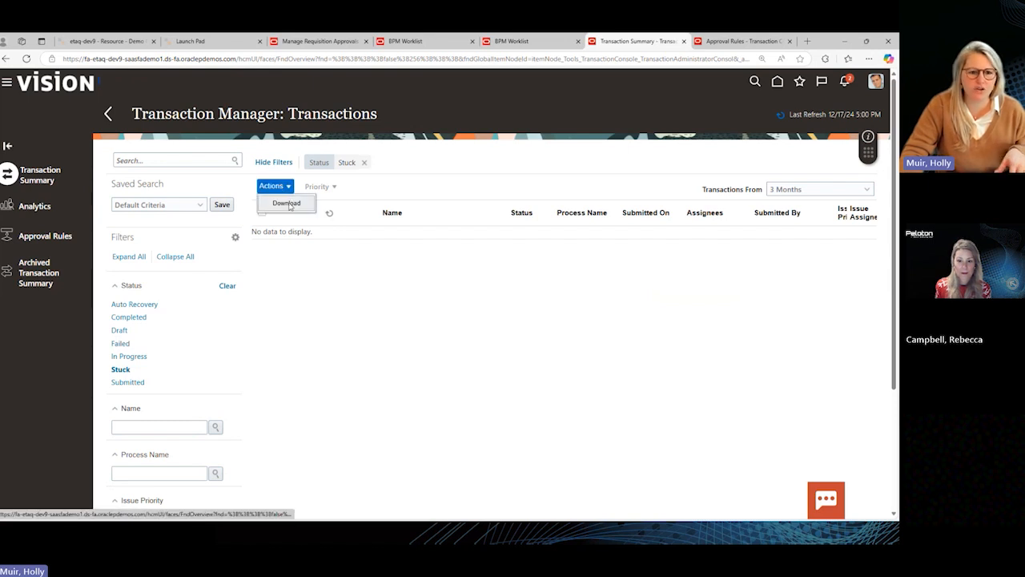
left_click(343, 280)
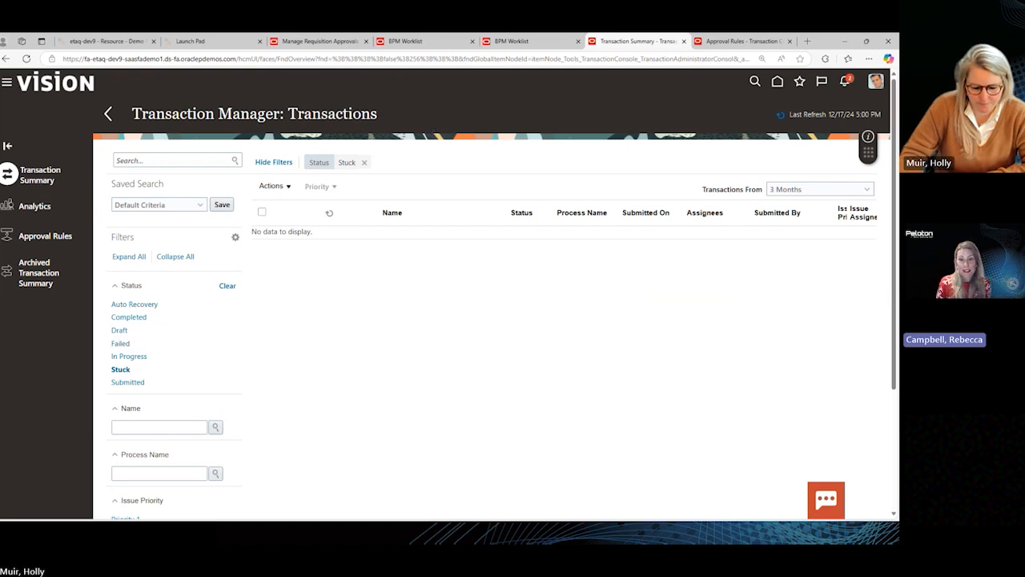
key("alt+Tab")
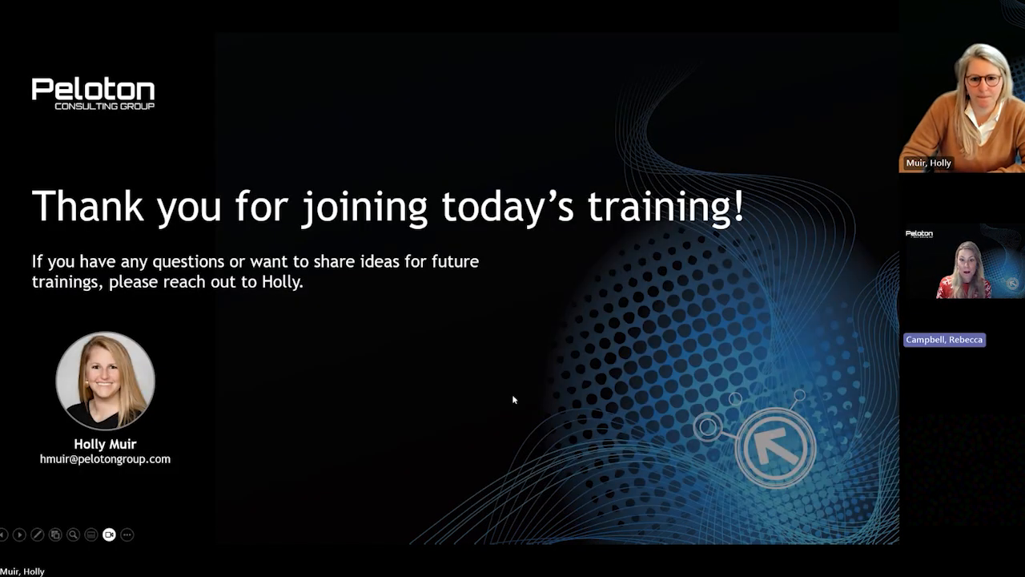